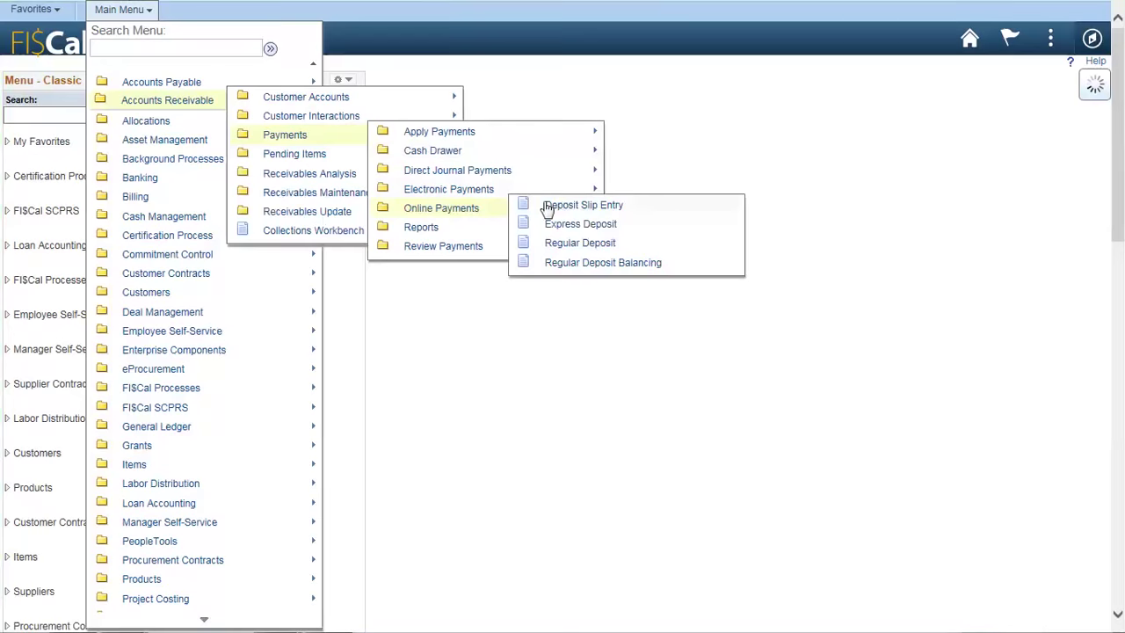
Step: Go to Accounts Receivable > Payments > Online Payments > Deposit Slip Entry
click(546, 206)
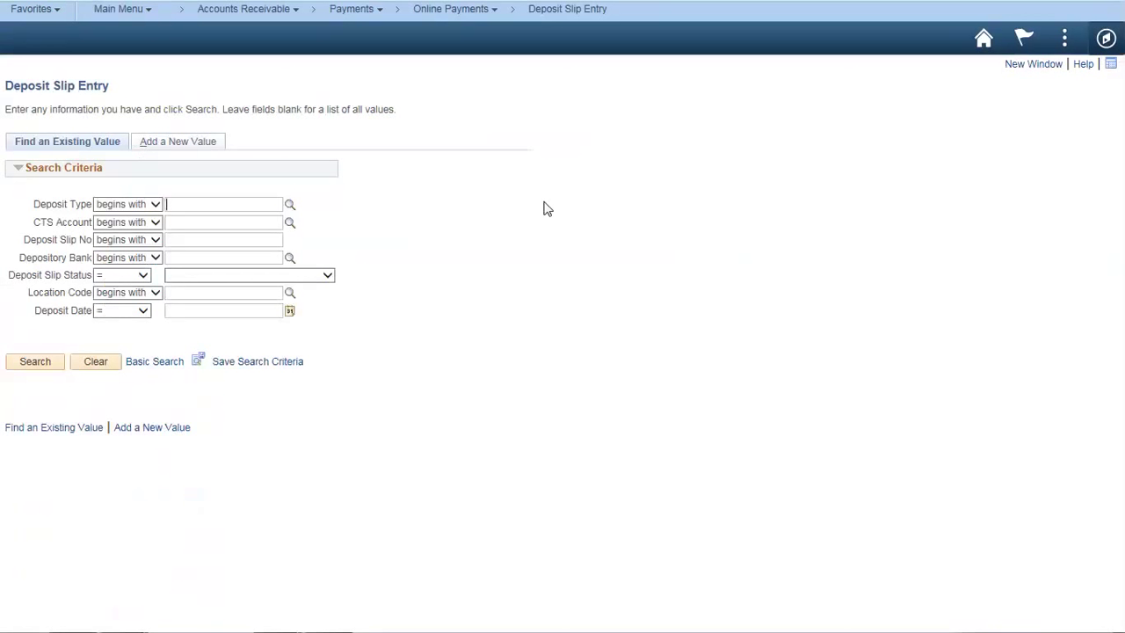
Step: On Add a New Value, pick deposit type S (Standard) from the lookup
click(201, 151)
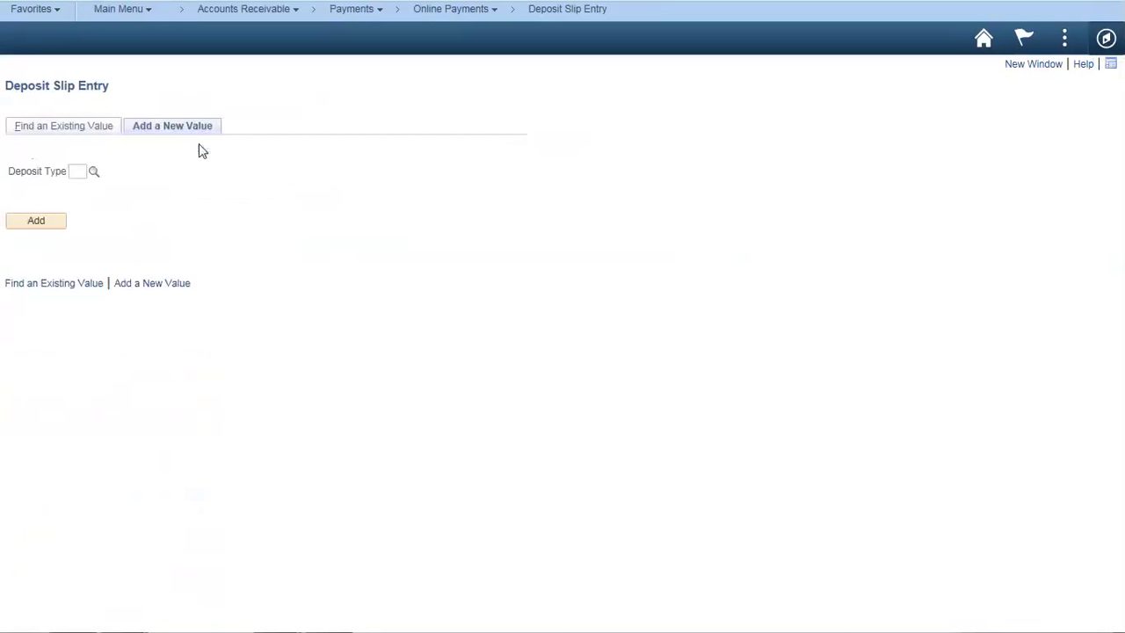
click(93, 172)
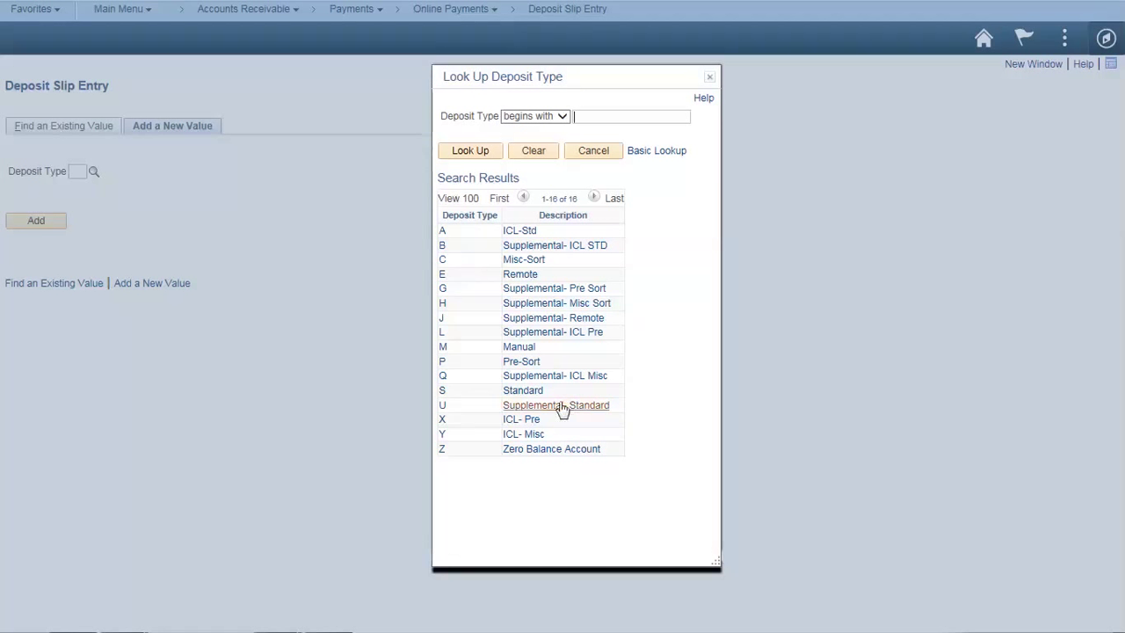
click(522, 390)
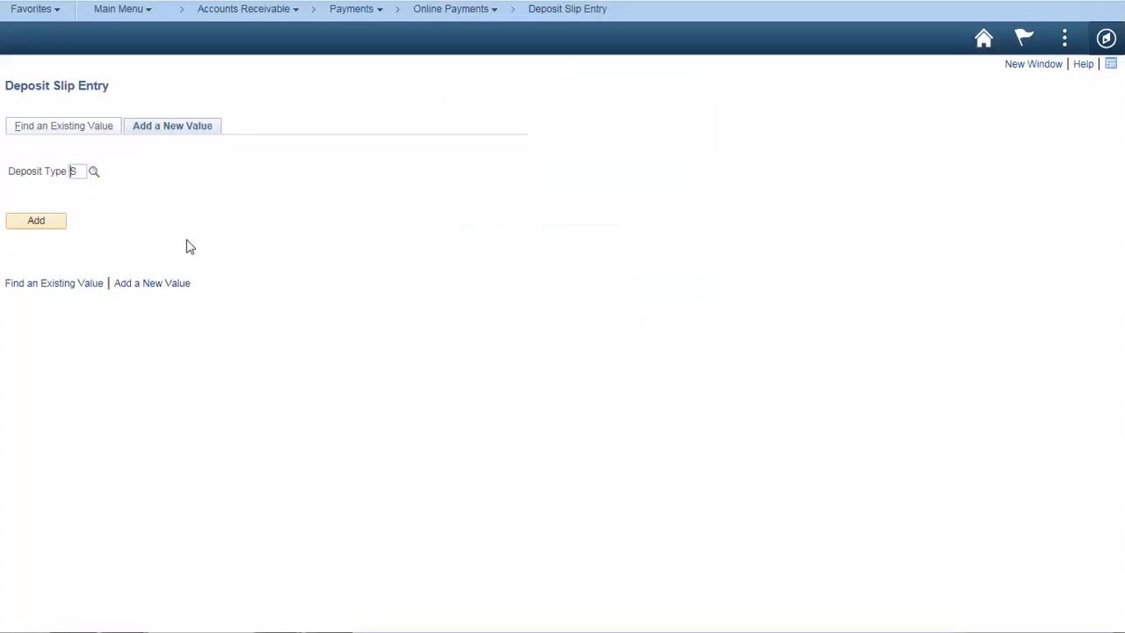
Step: Add the type S deposit slip, opening it in Draft with bank account 019 and BOFA
click(42, 222)
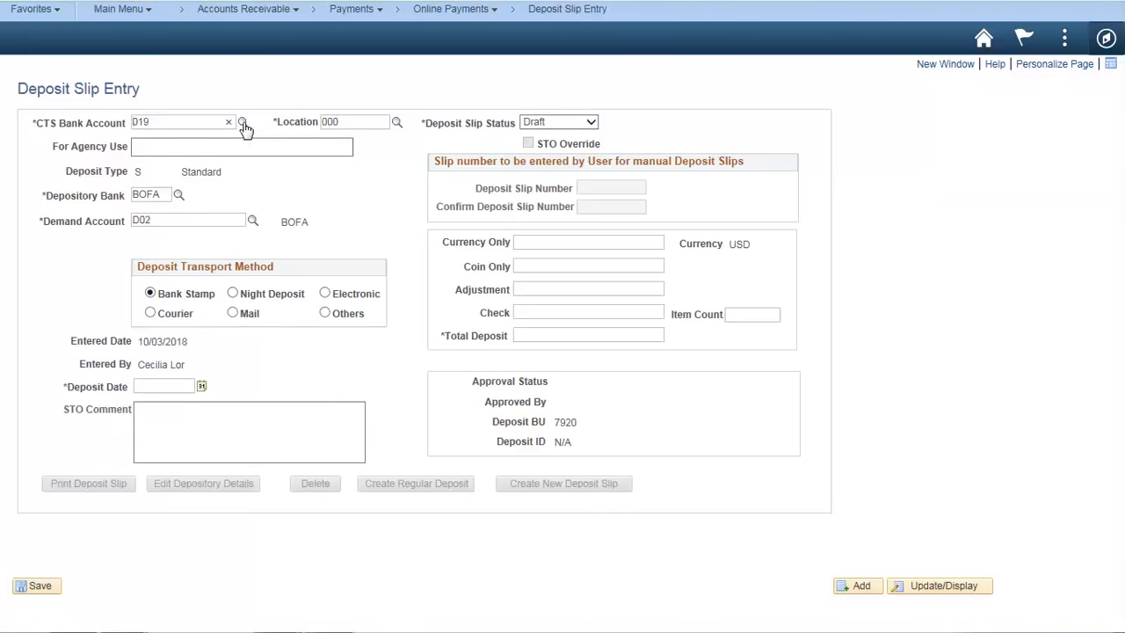
Step: Choose CTS bank account 029, GOVERNOR'S OFFICE, from the lookup list
click(244, 124)
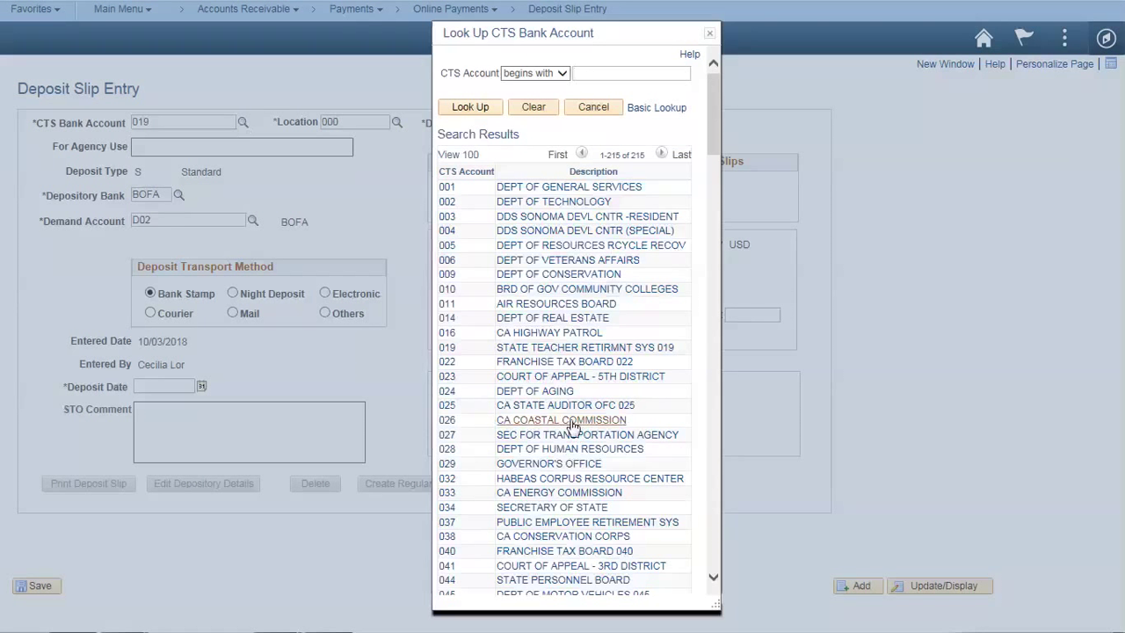
click(538, 465)
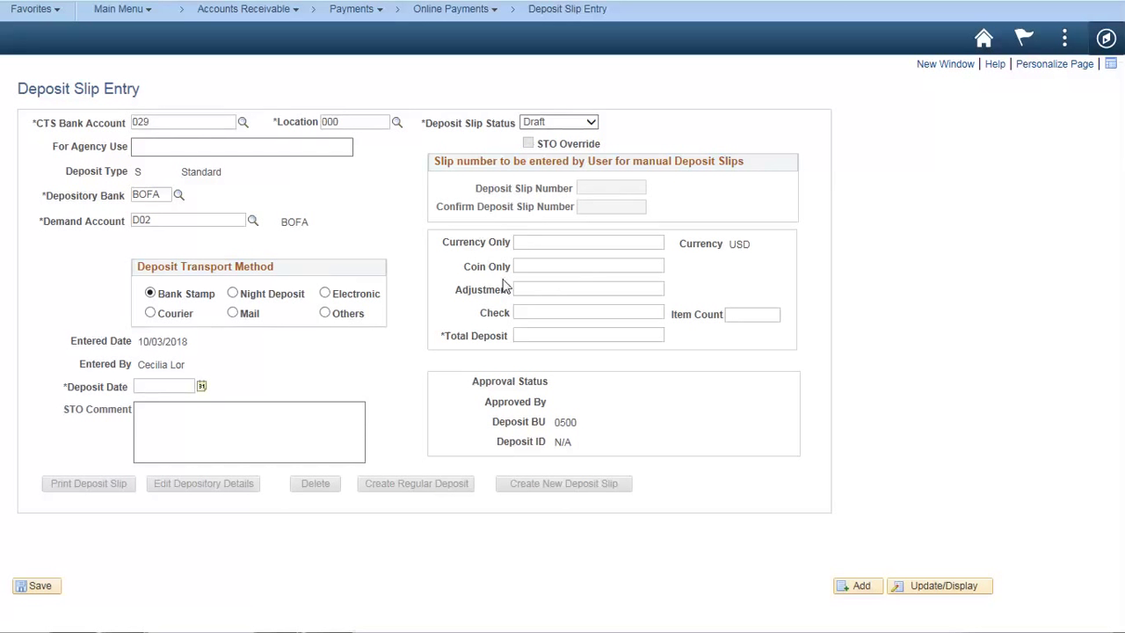
Step: Set the deposit slip's transport method to Courier
drag(505, 288, 382, 234)
click(394, 234)
click(232, 295)
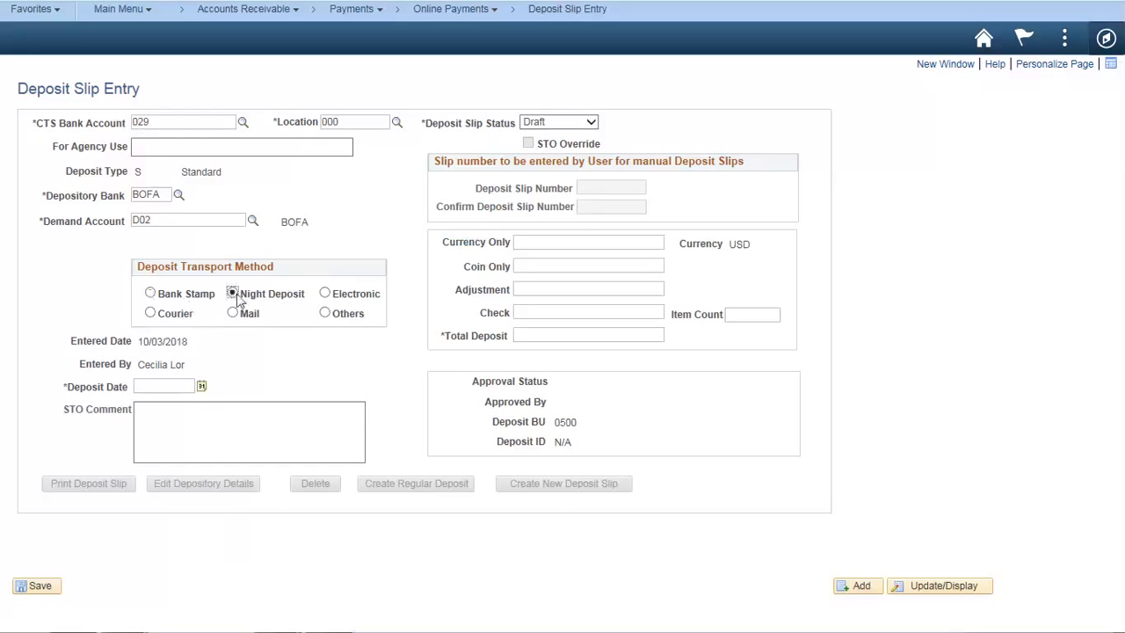
click(151, 314)
Step: Enter currency 100 and one 1.00 check totaling 101.00, dated 10/03/2018
click(574, 239)
text(100)
click(638, 314)
text(100)
click(760, 318)
text(1)
text(10100)
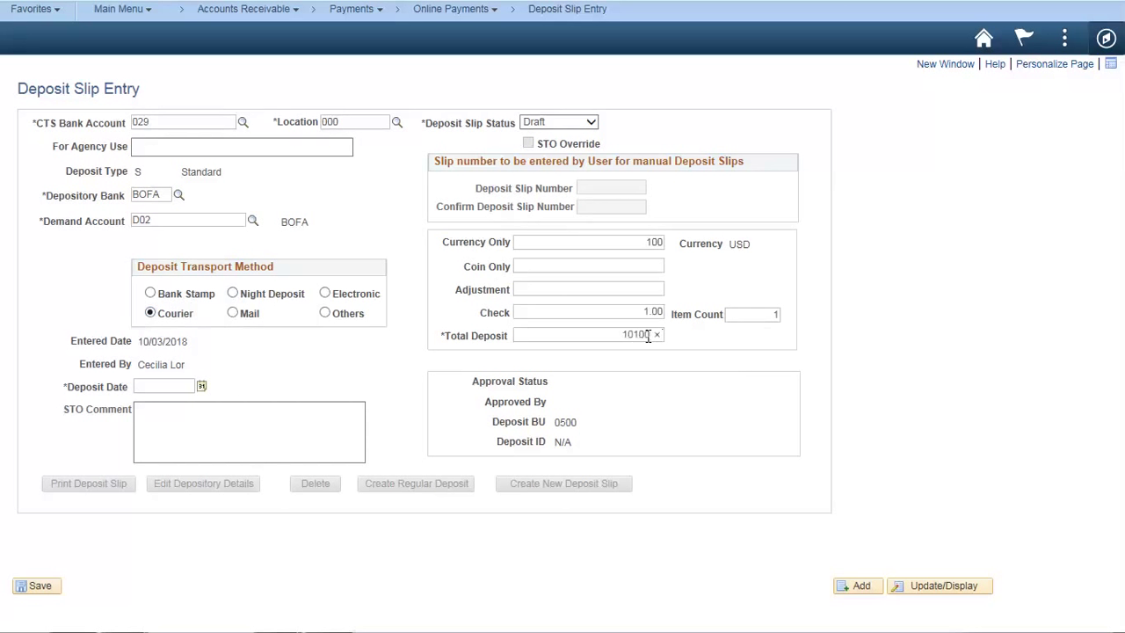
key(Home)
click(202, 388)
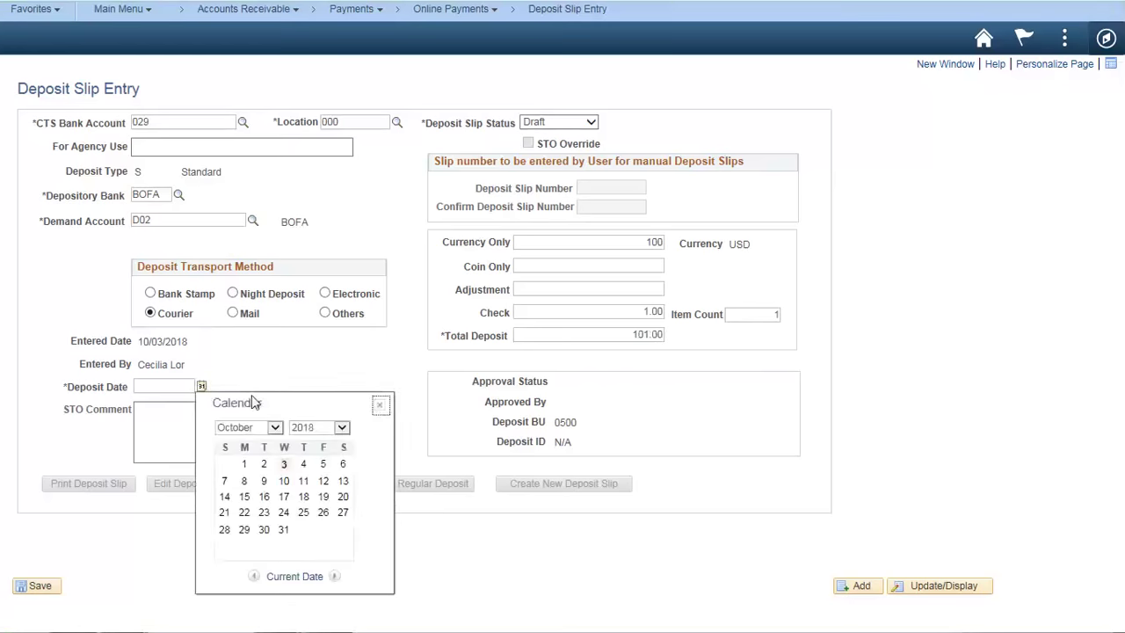
click(284, 466)
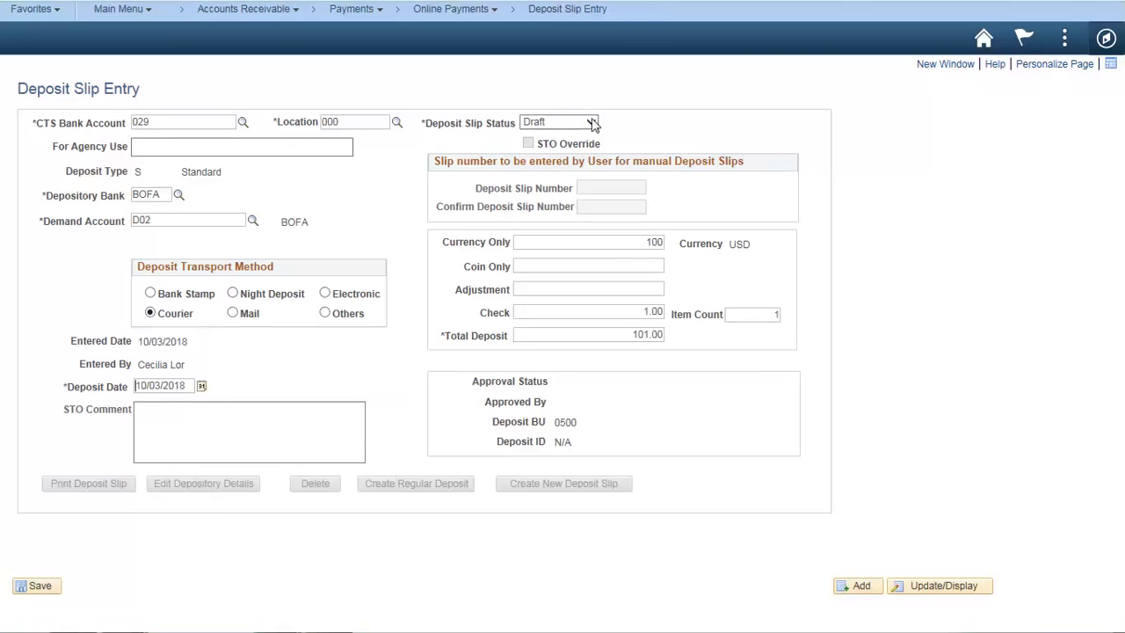
Step: Save the slip as Draft, then change its status to Ready and save again
click(591, 123)
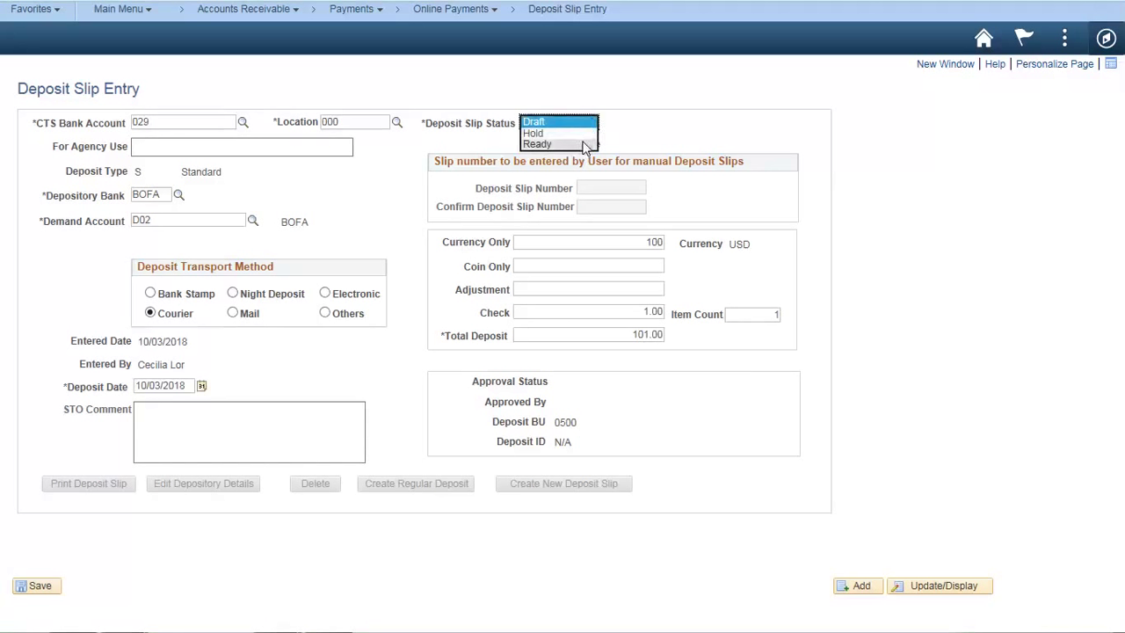
click(586, 144)
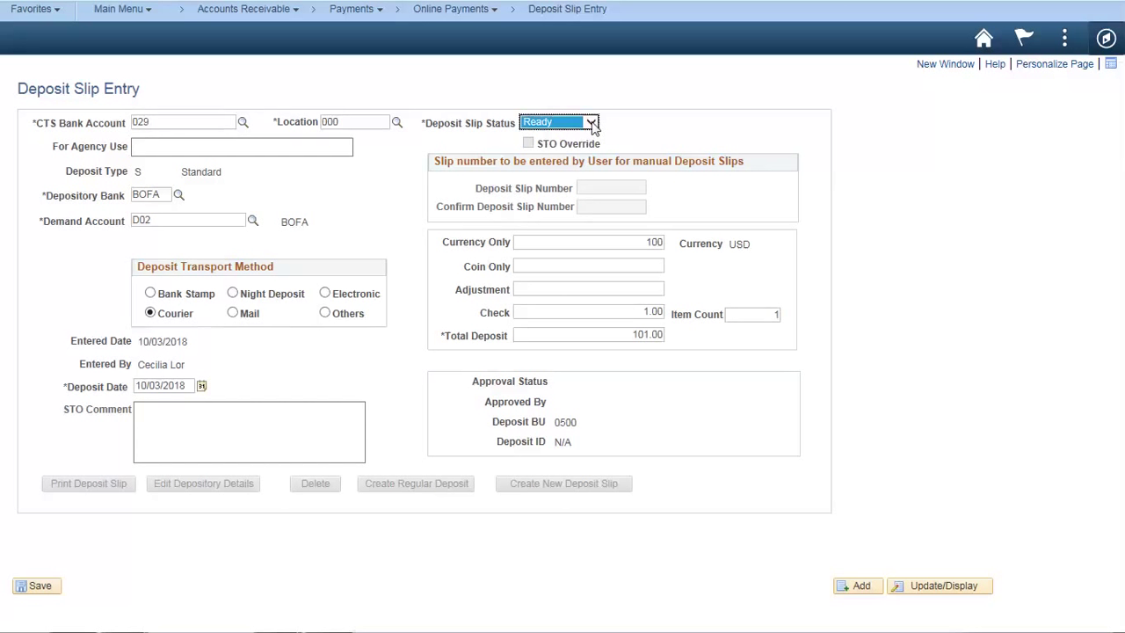
click(592, 123)
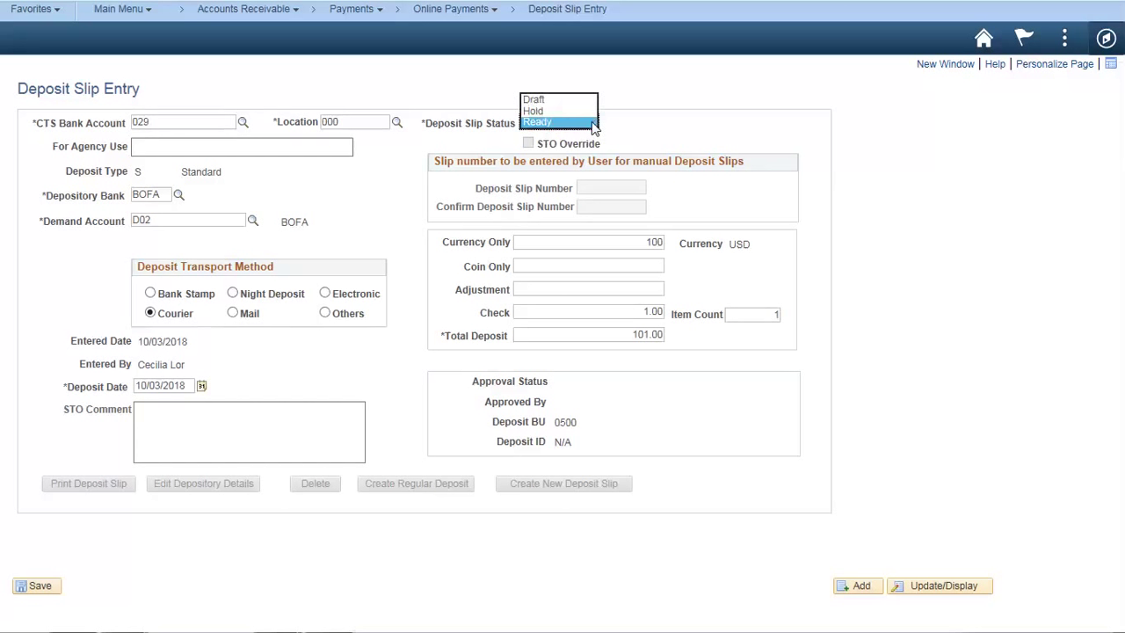
click(594, 123)
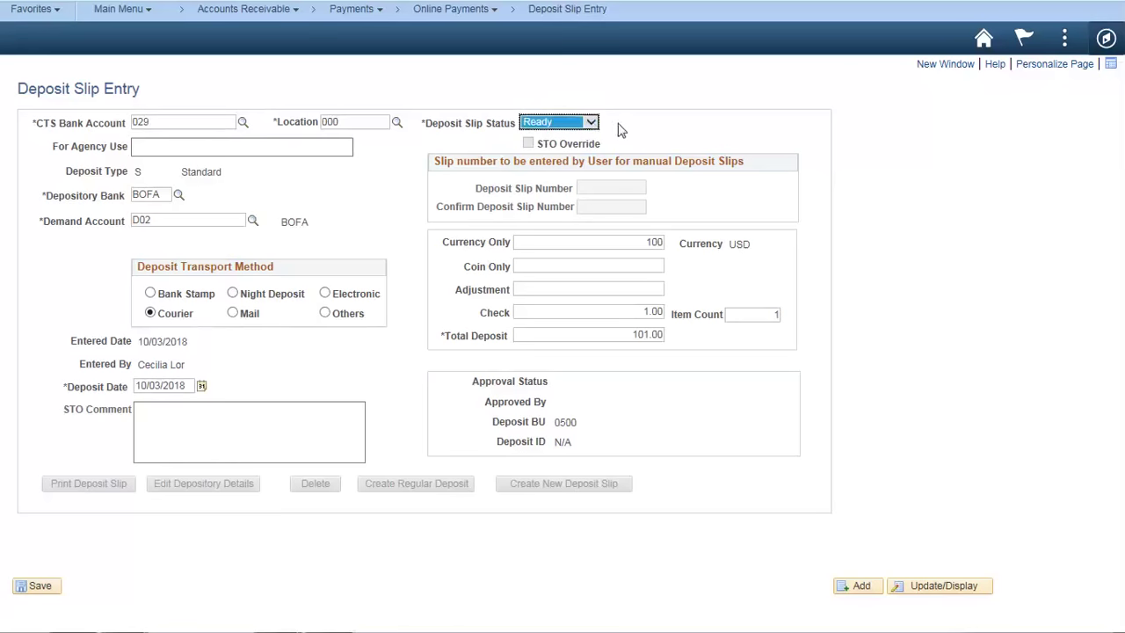
click(592, 122)
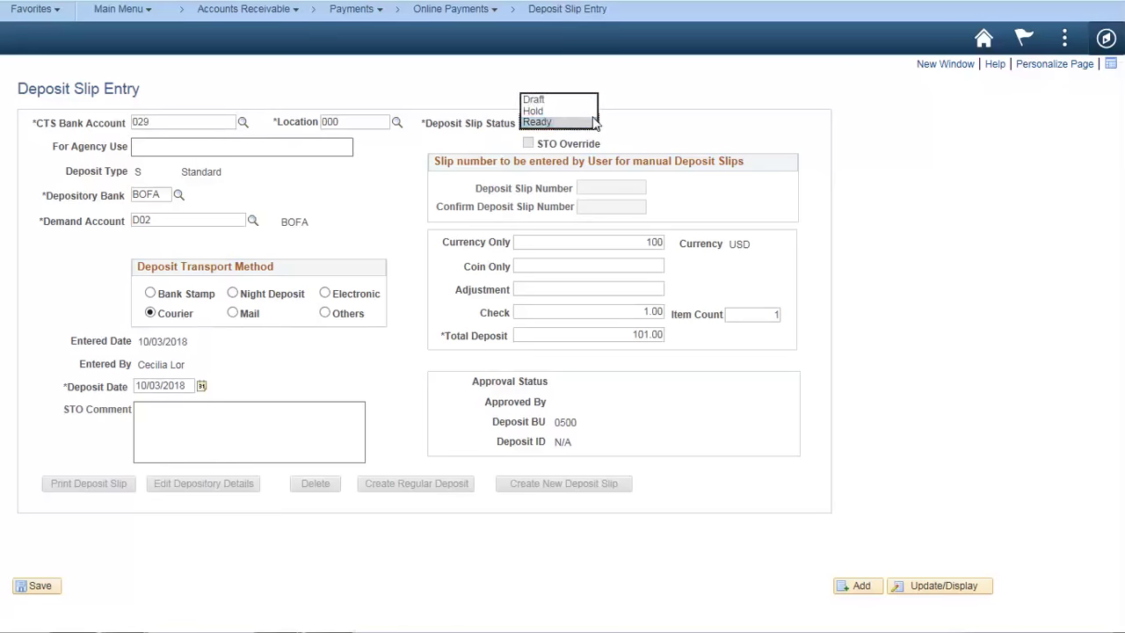
click(586, 102)
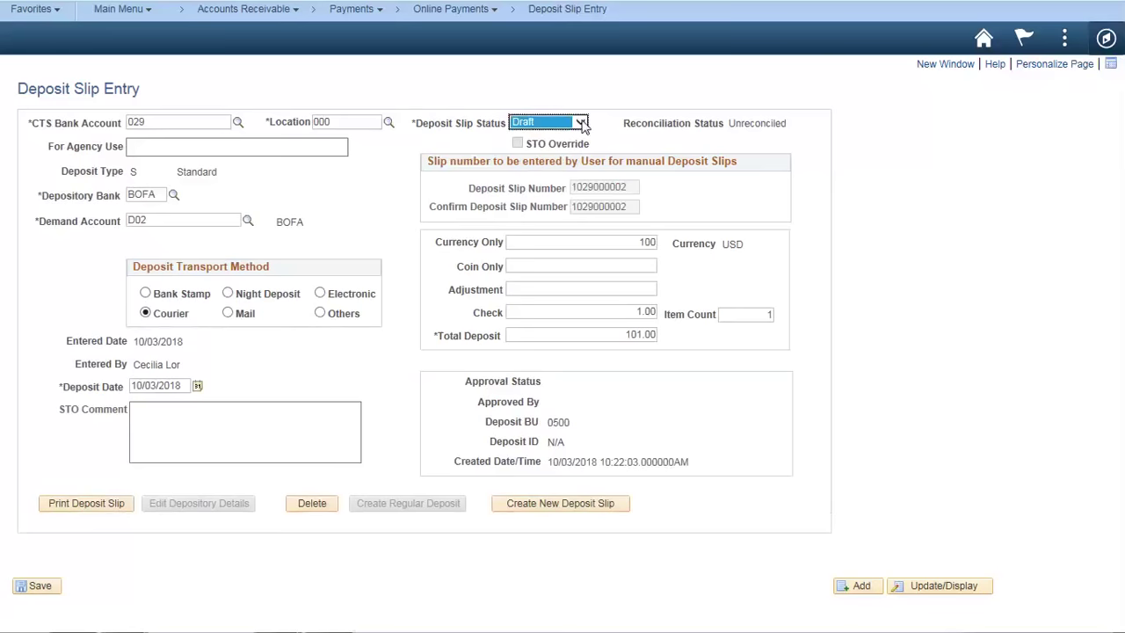
click(582, 123)
click(569, 145)
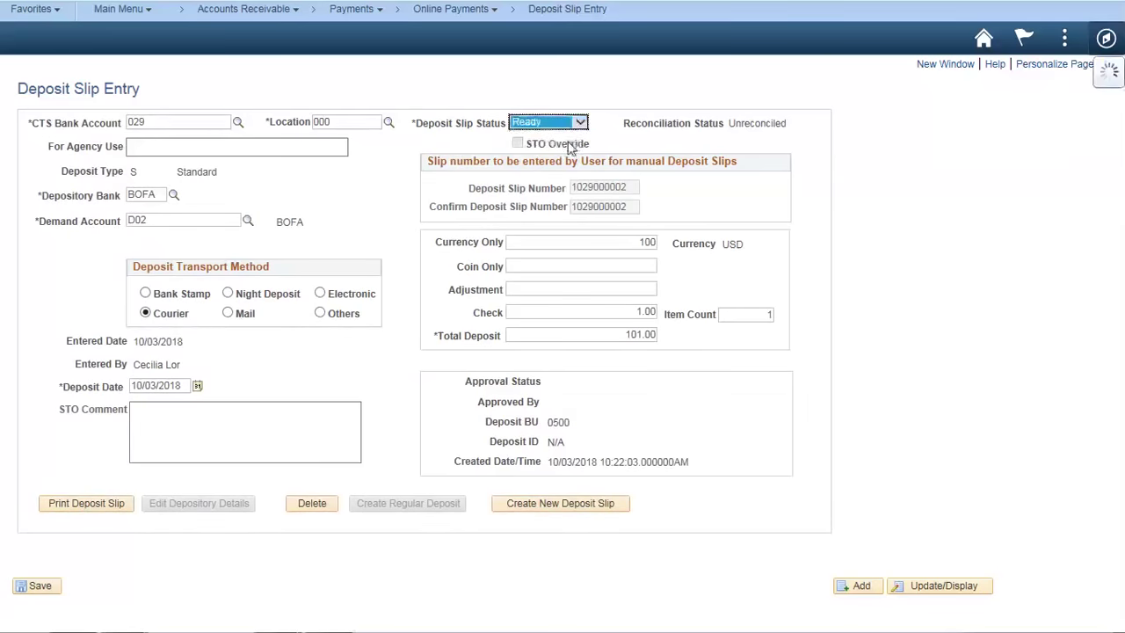
click(39, 588)
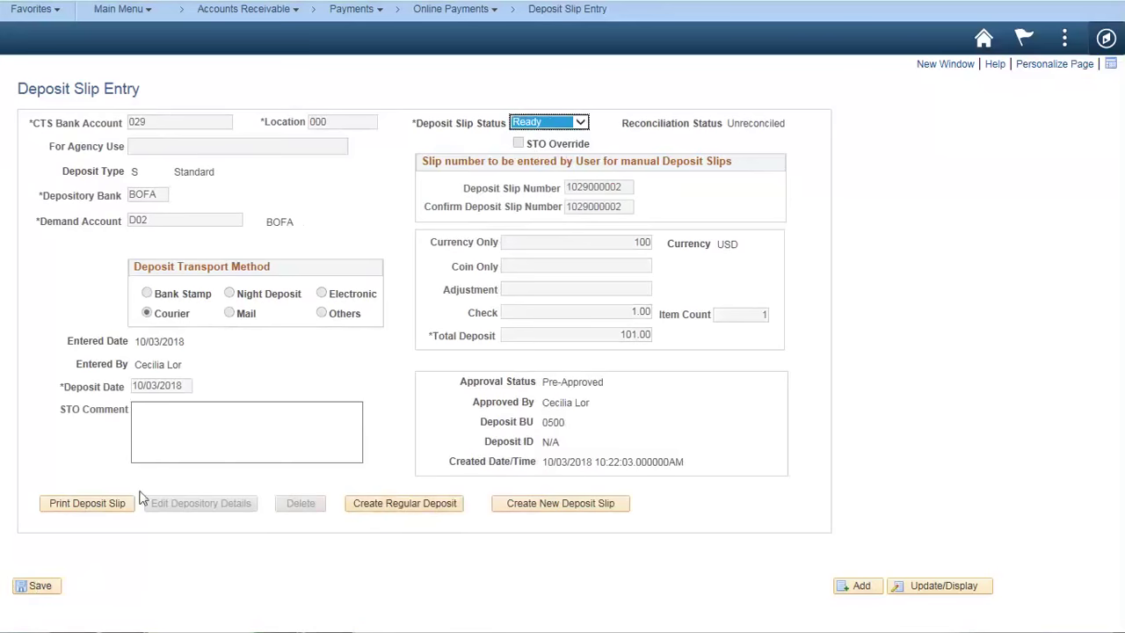
Step: Print the deposit slip and accept the Adobe Reader license to open the Report of Deposit
click(87, 503)
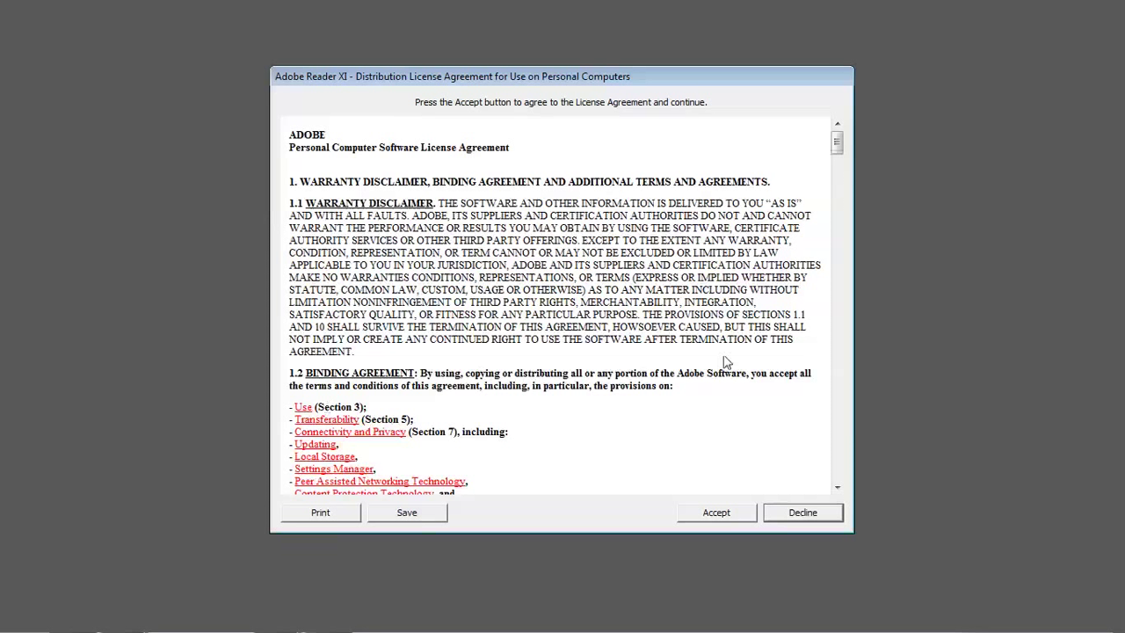
click(708, 516)
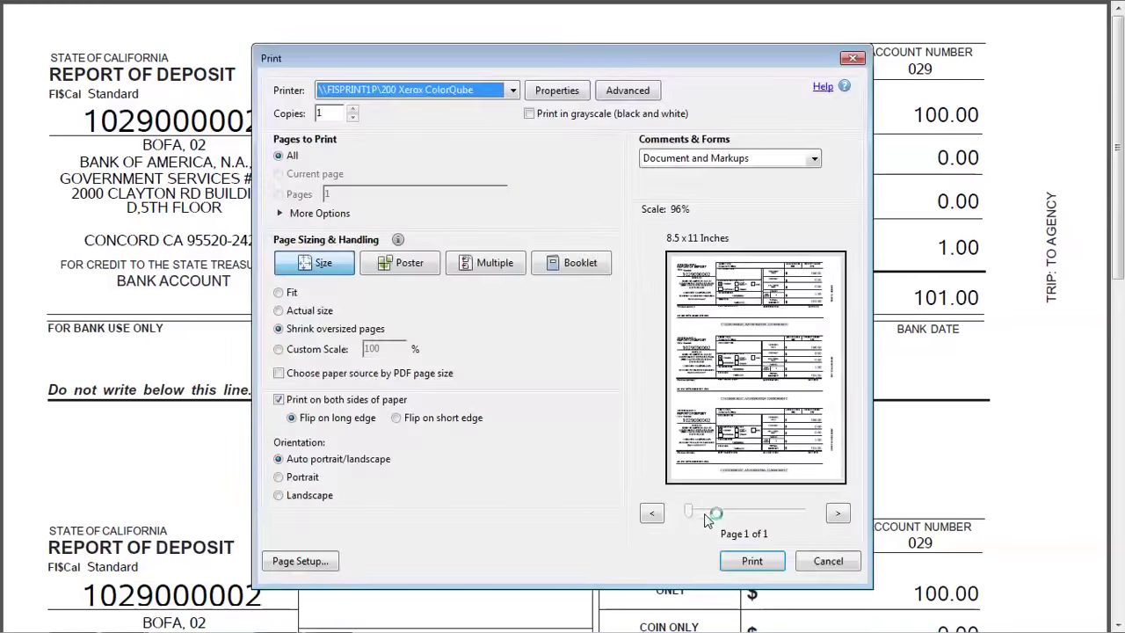
Step: Cancel the Print dialog to view the 101.00 Report of Deposit
click(848, 567)
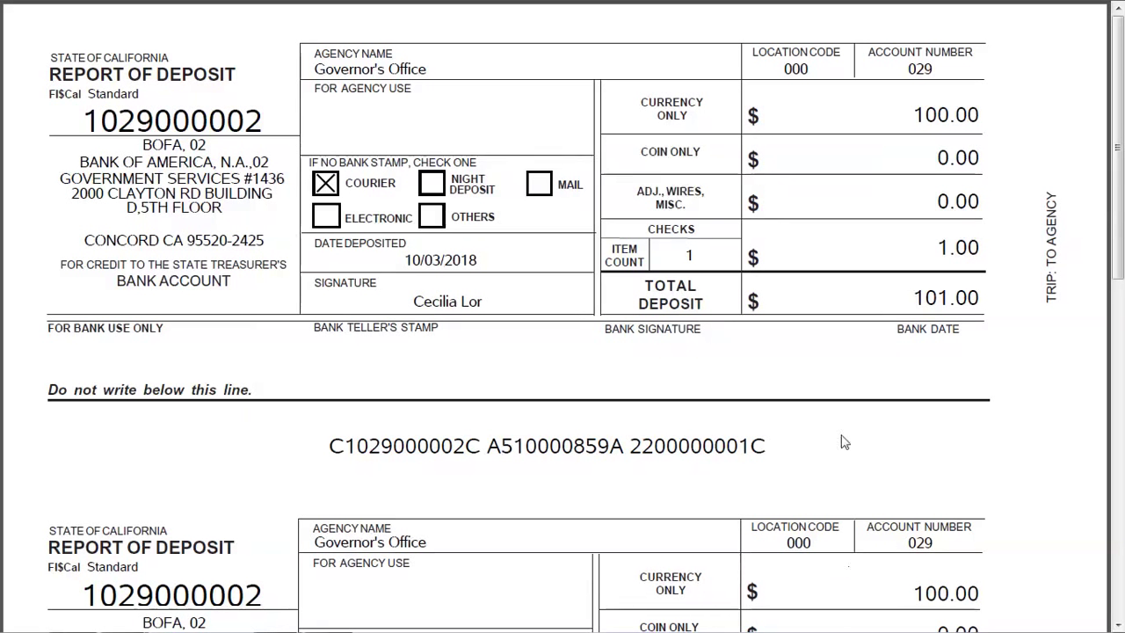
drag(770, 445, 411, 432)
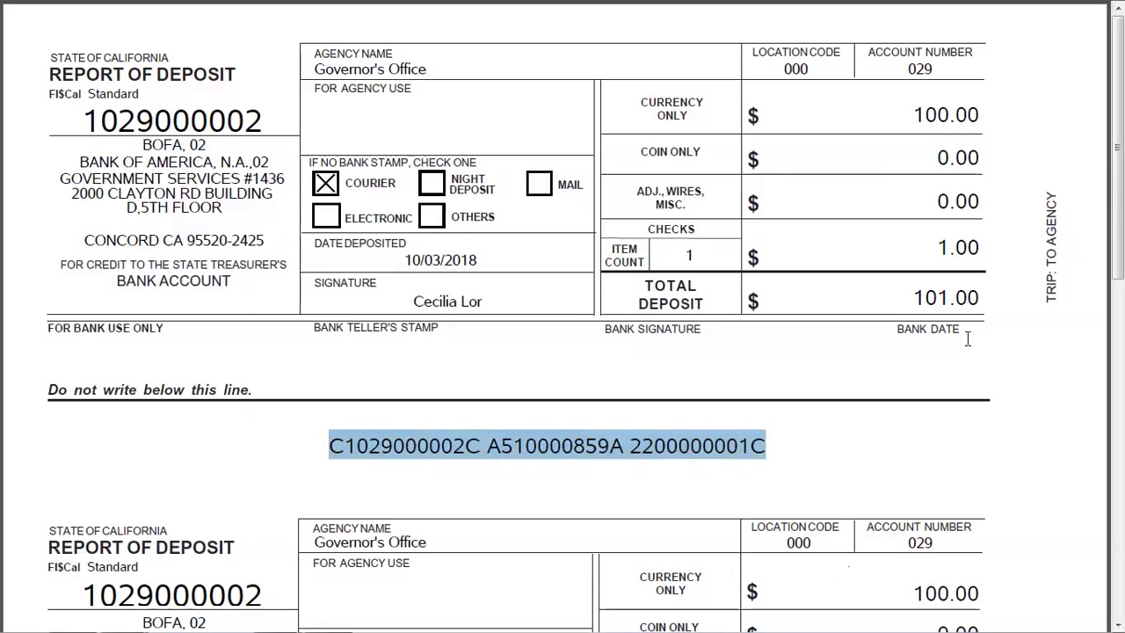
mouse_move(1119, 230)
mouse_down()
mouse_move(1115, 570)
mouse_move(1117, 219)
mouse_up()
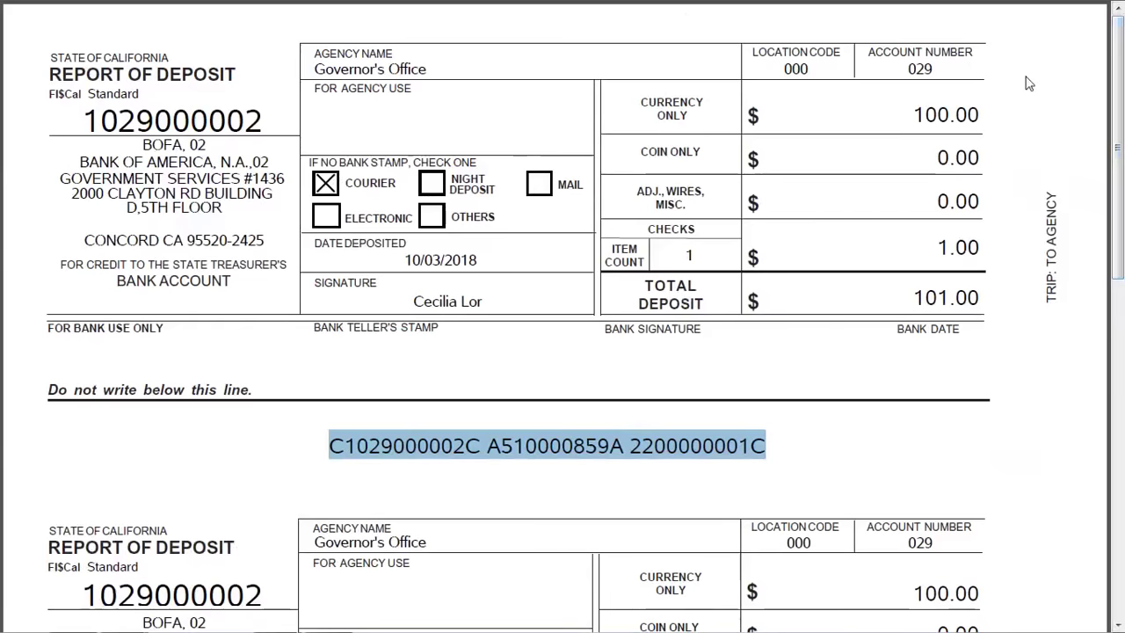
mouse_move(1028, 1)
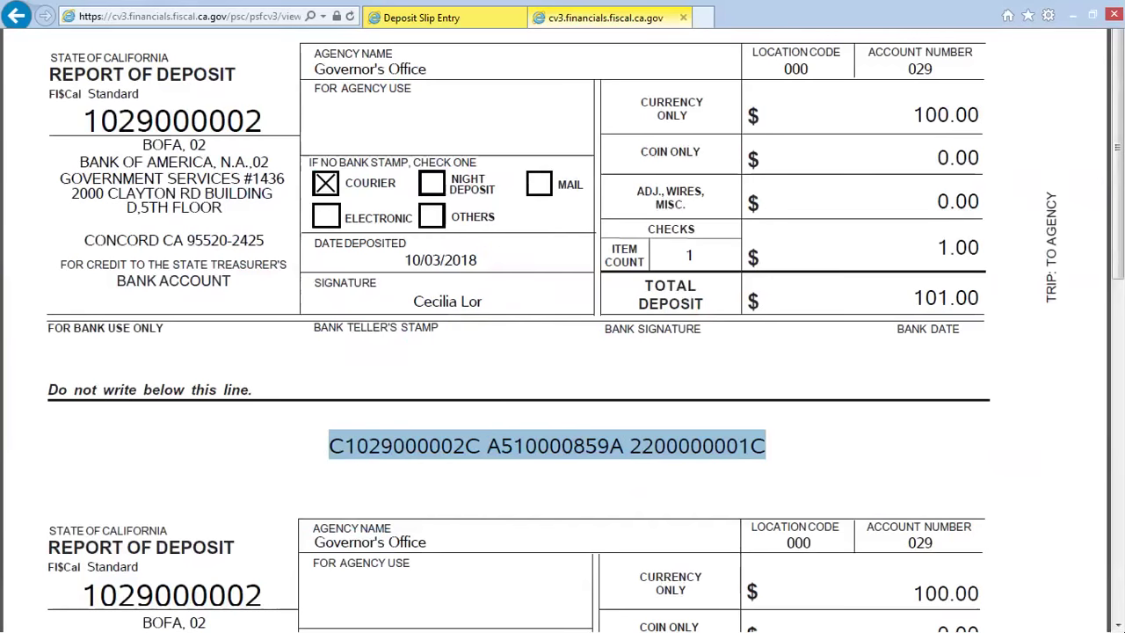
click(197, 60)
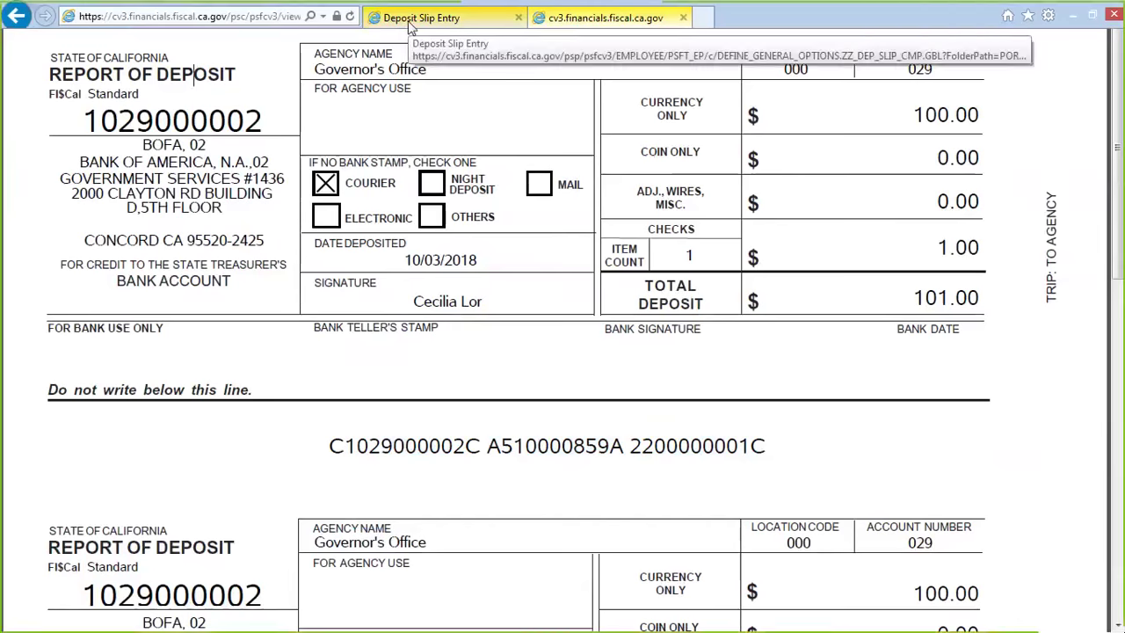
Step: Back on the Deposit Slip Entry tab, create a new blank deposit slip
click(410, 19)
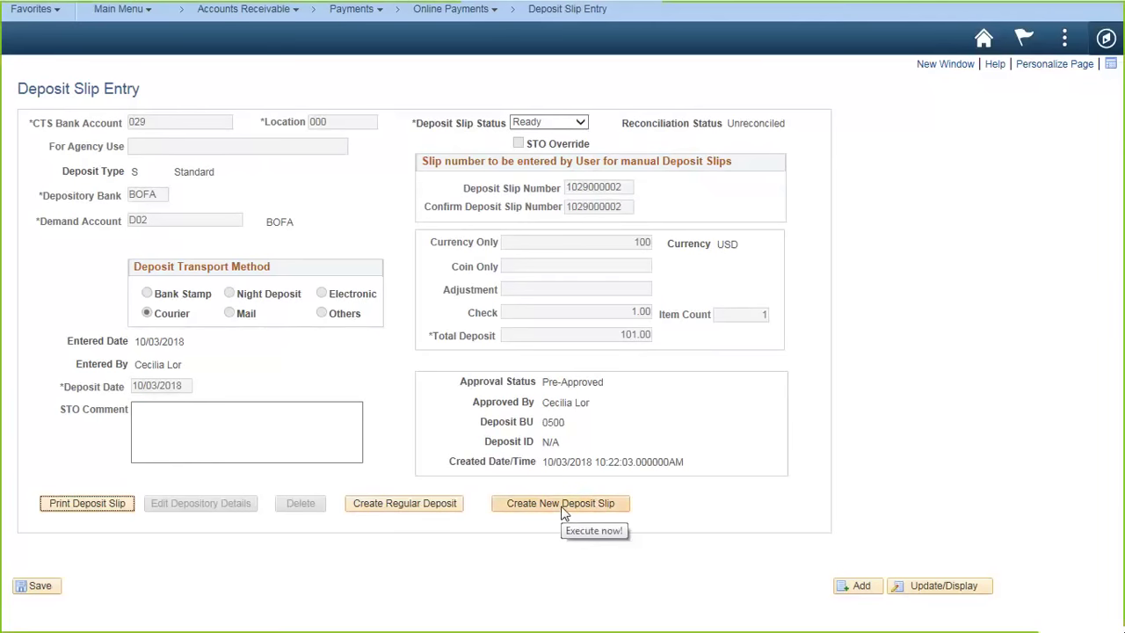
click(563, 509)
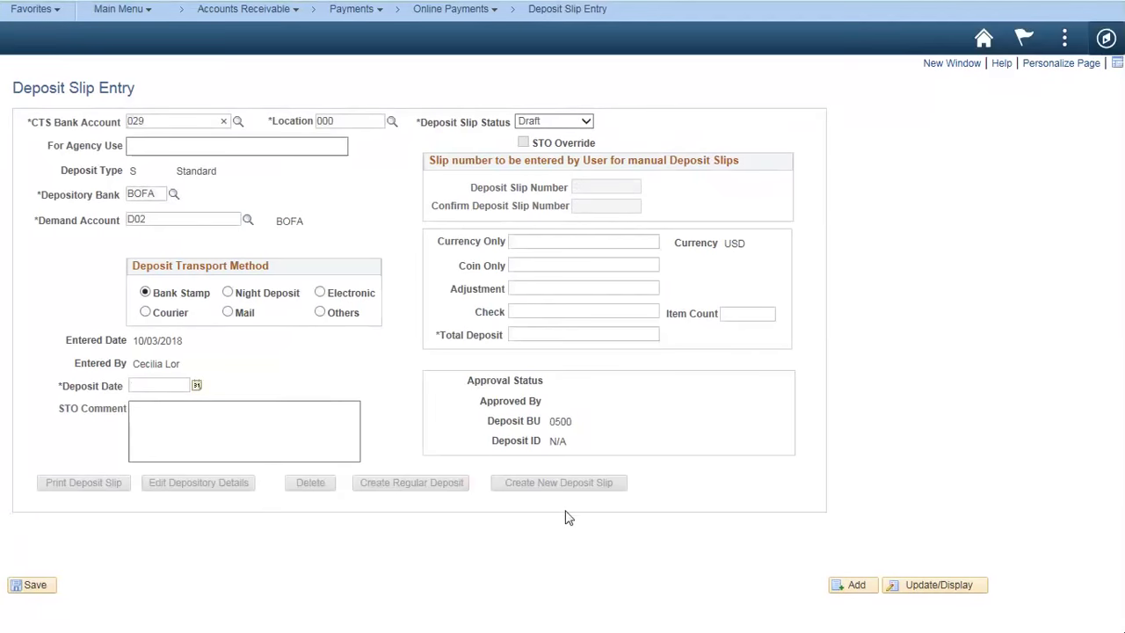
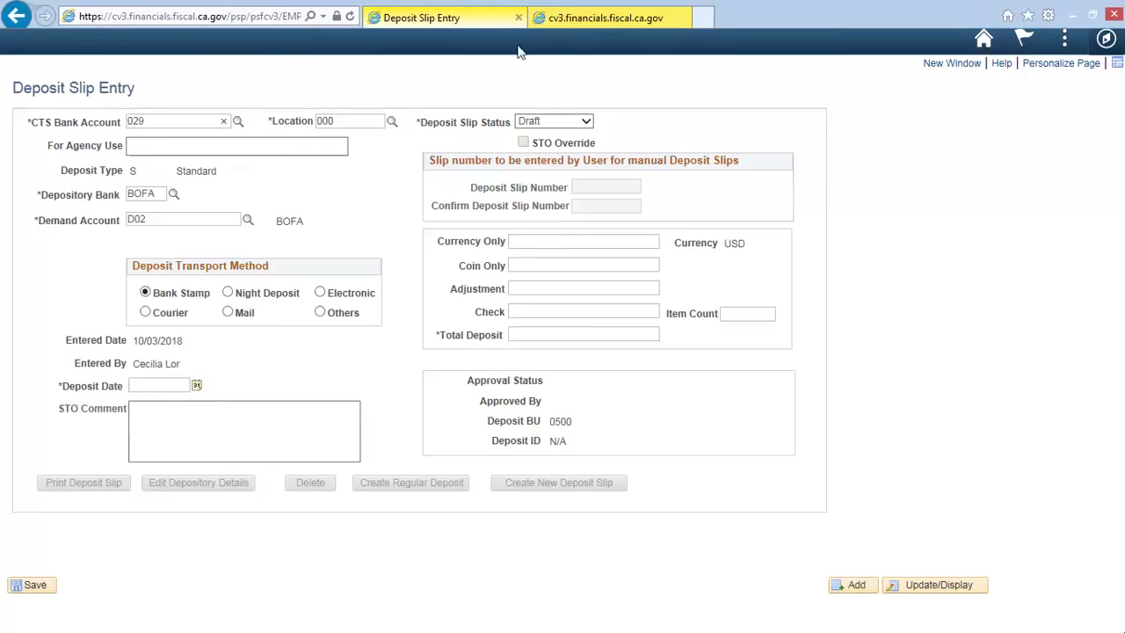
click(565, 26)
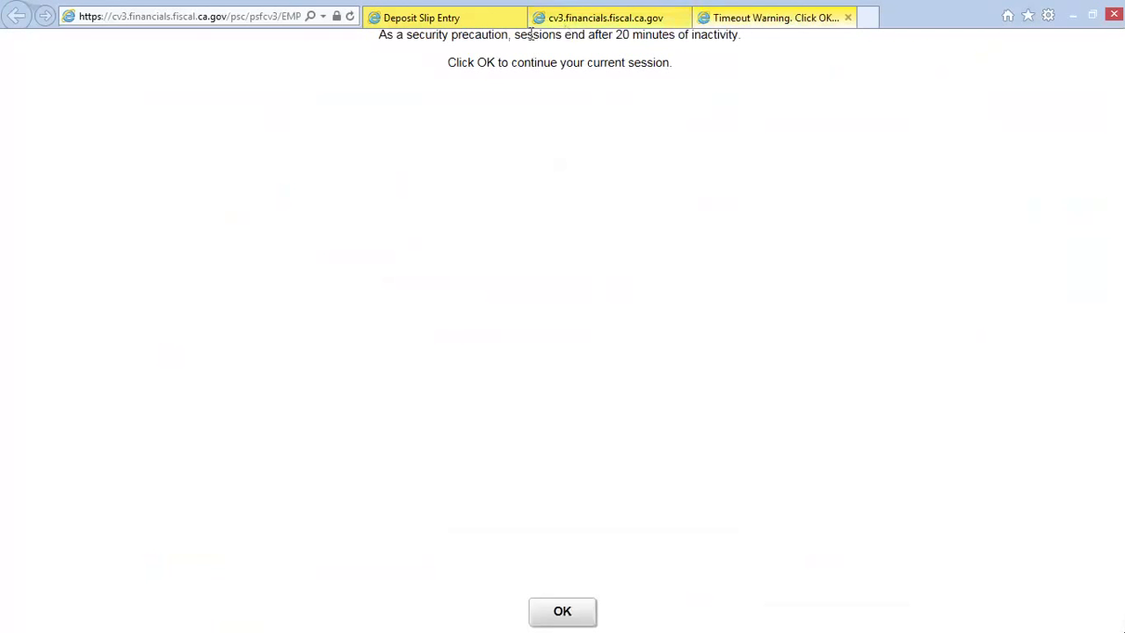
click(848, 18)
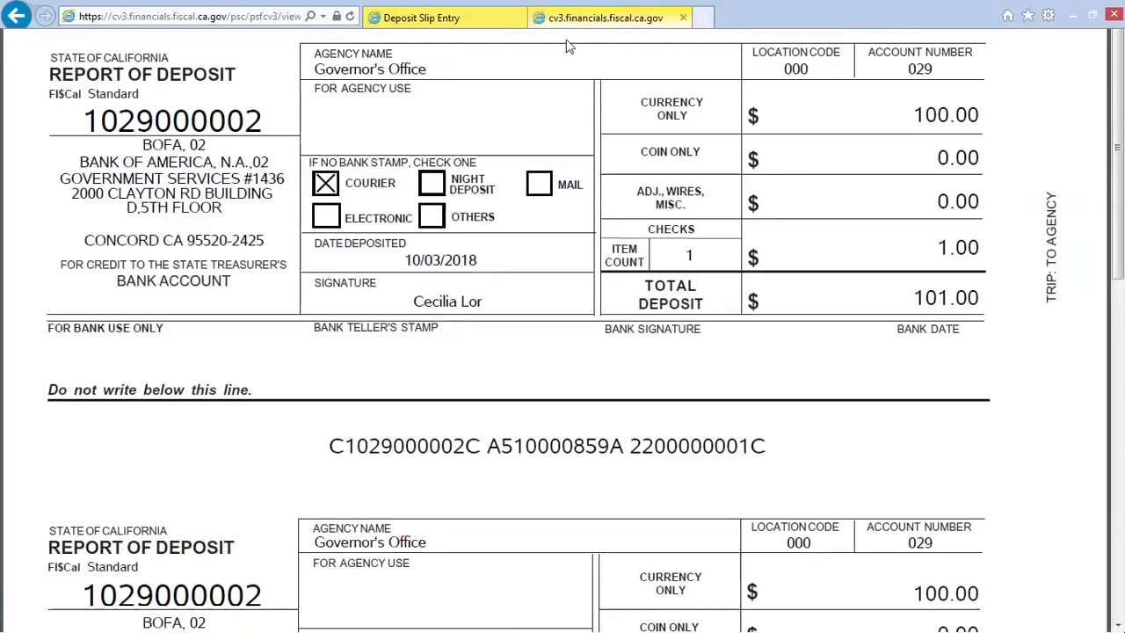
Step: Return to the Deposit Slip Entry tab, now showing the PeopleSoft connection-expired page
click(418, 24)
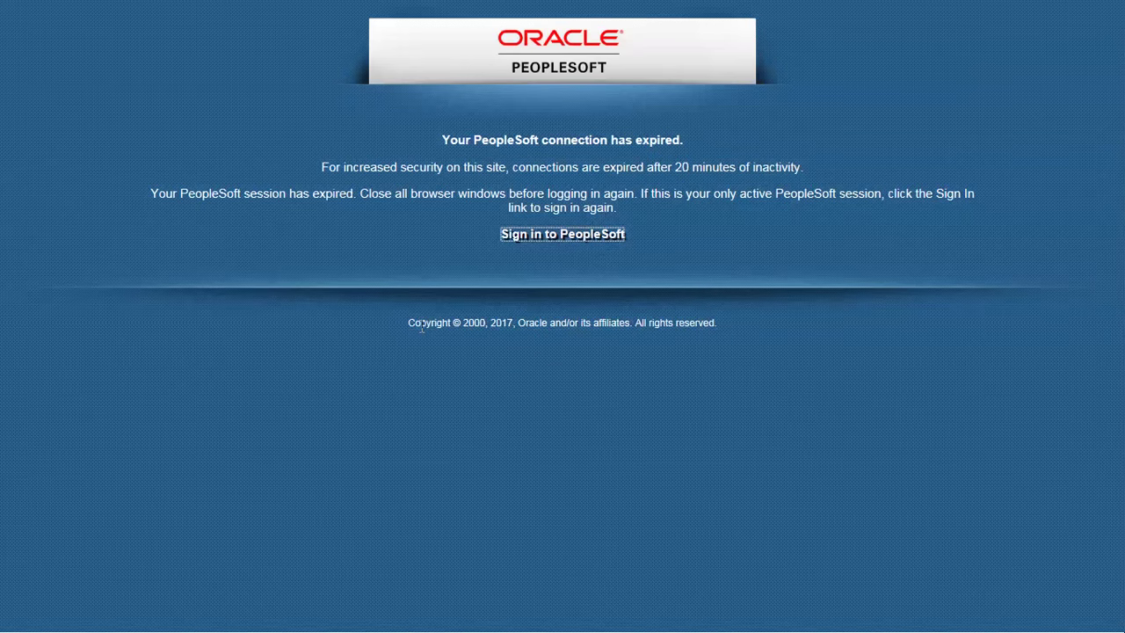
Step: Follow the 'Sign in to PeopleSoft' link to reach the sign-in page
click(594, 236)
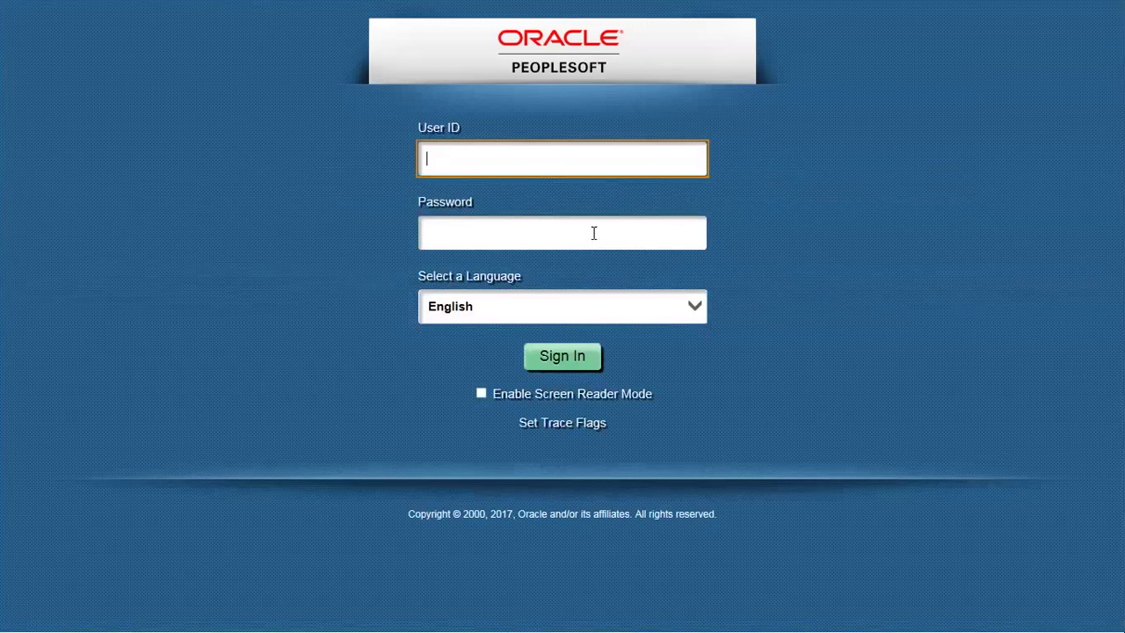
Step: Clear the password that was mistakenly typed into the wrong sign-in field
click(593, 233)
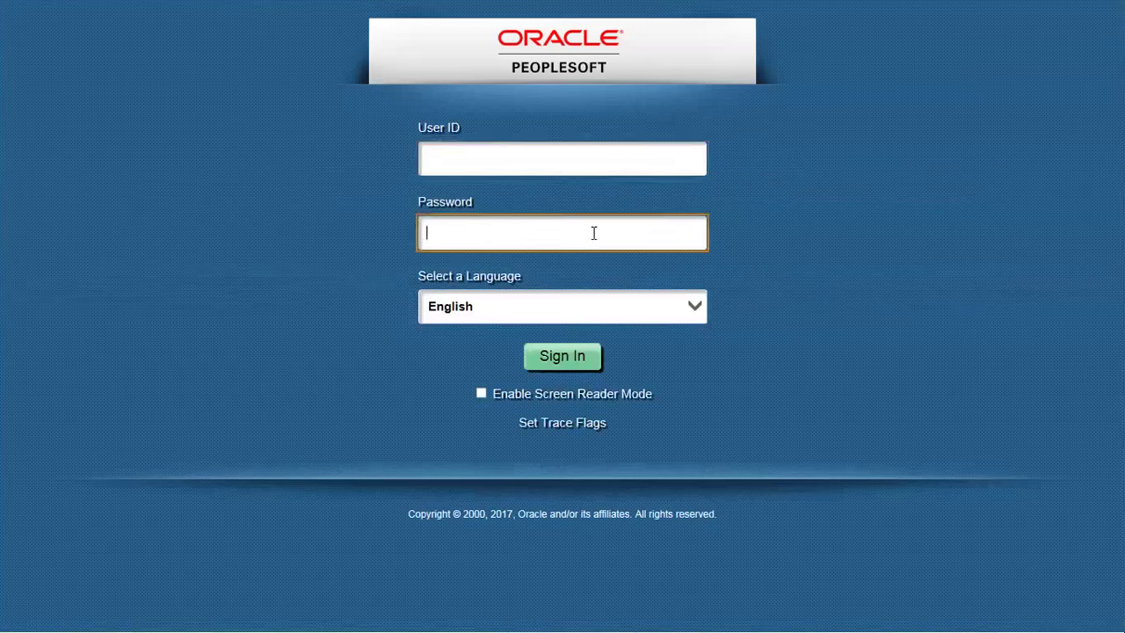
text(••••••••••••••)
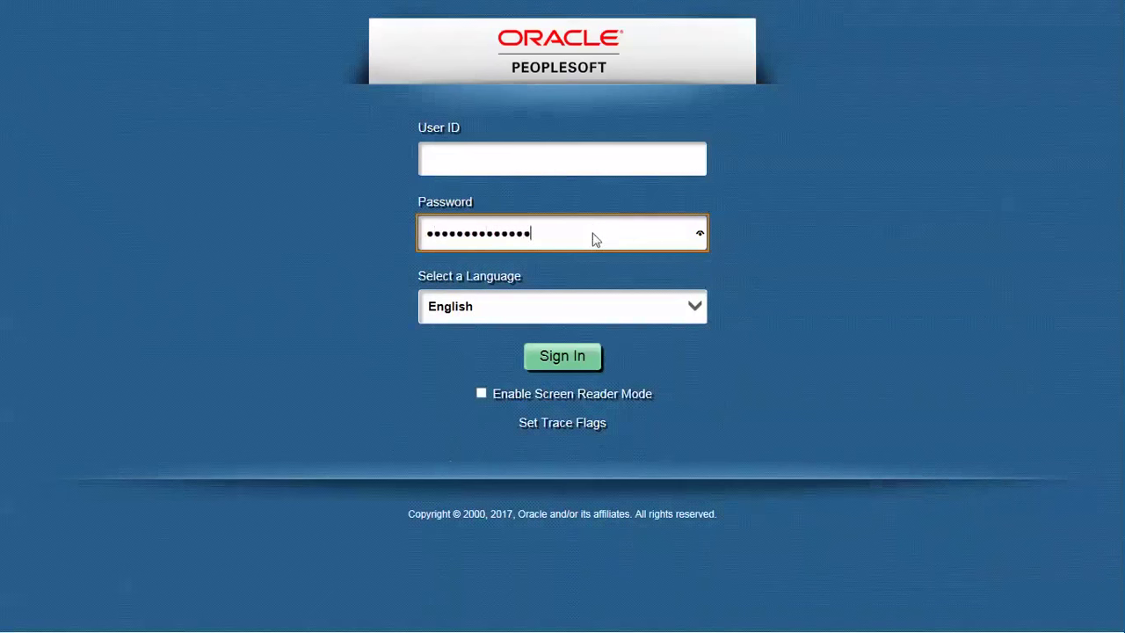
text(••••••••)
key(Tab)
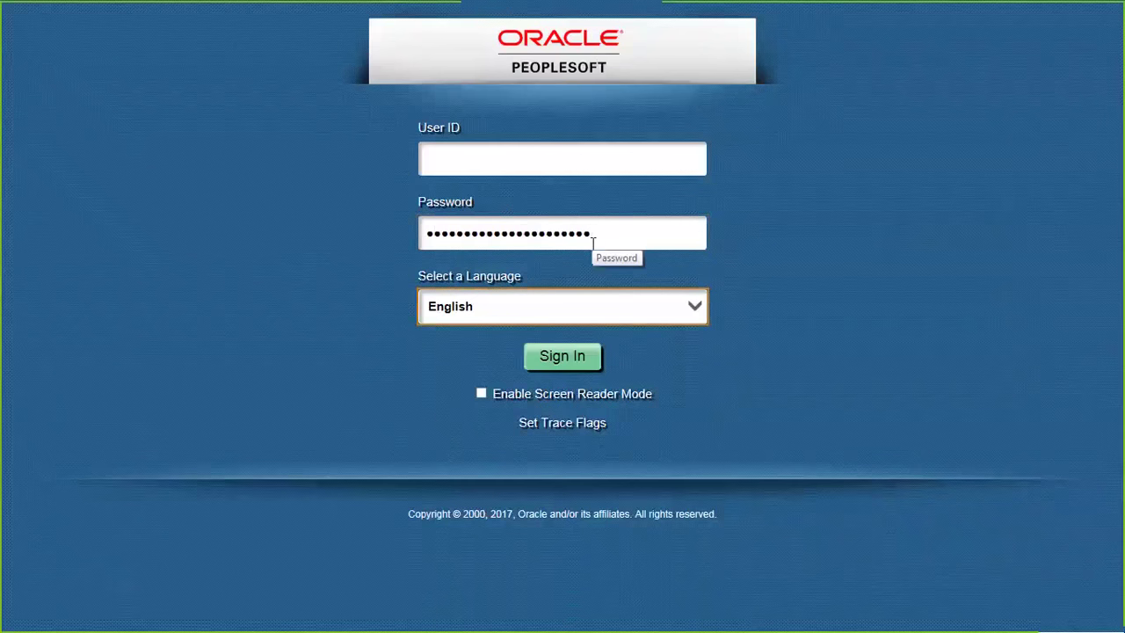
drag(594, 237, 360, 238)
key(BackSpace)
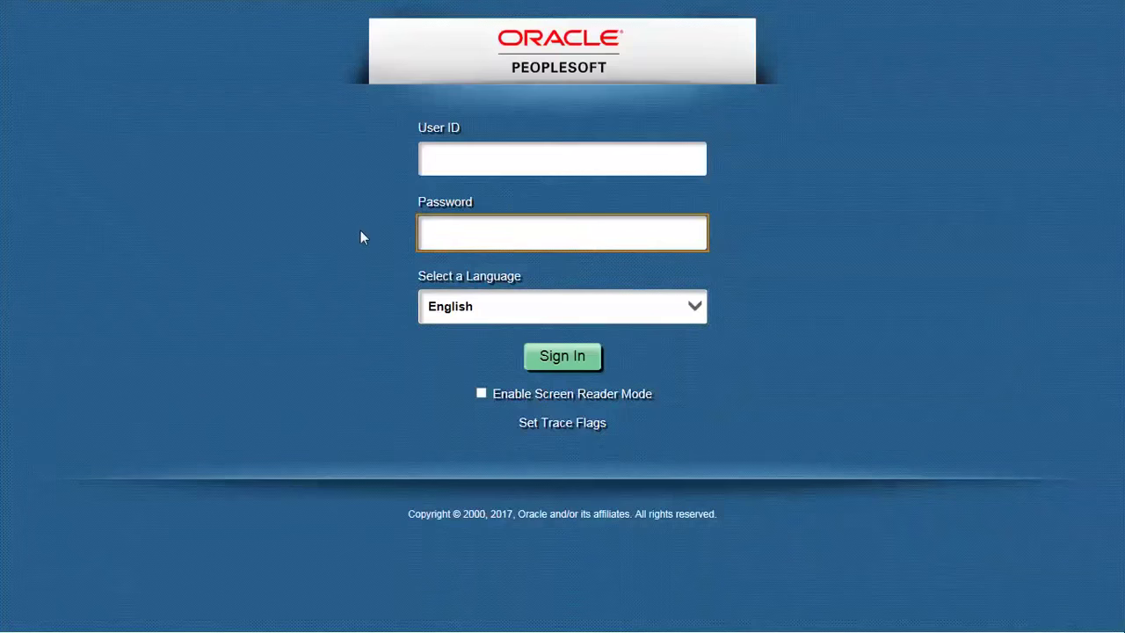
Step: Sign in with the user's e-mail ID and account password, declining to save the password
click(422, 168)
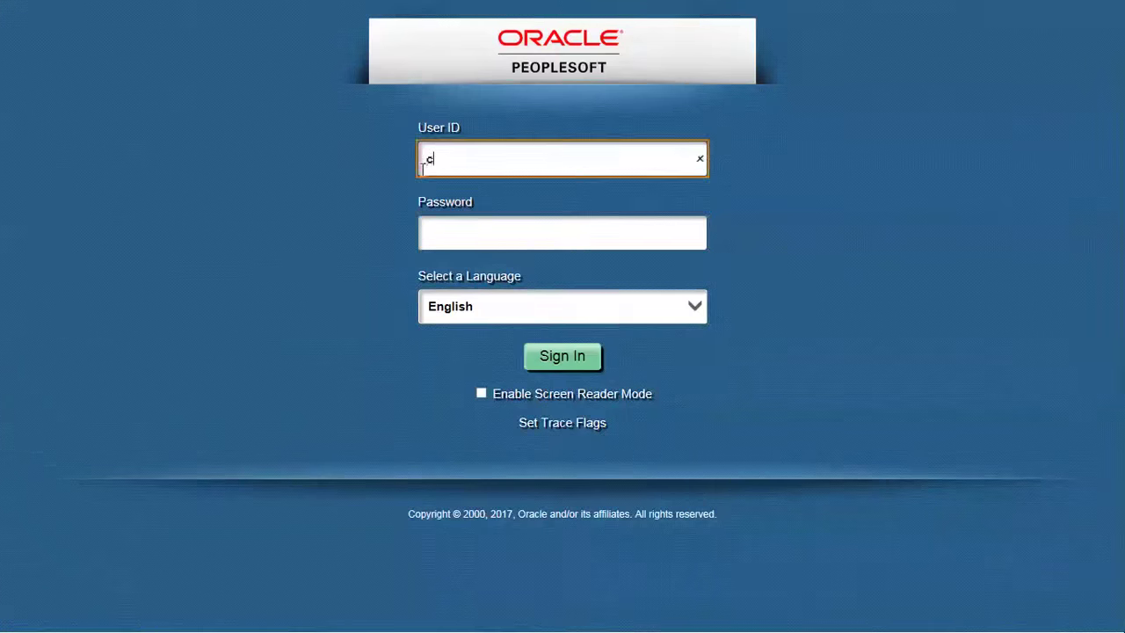
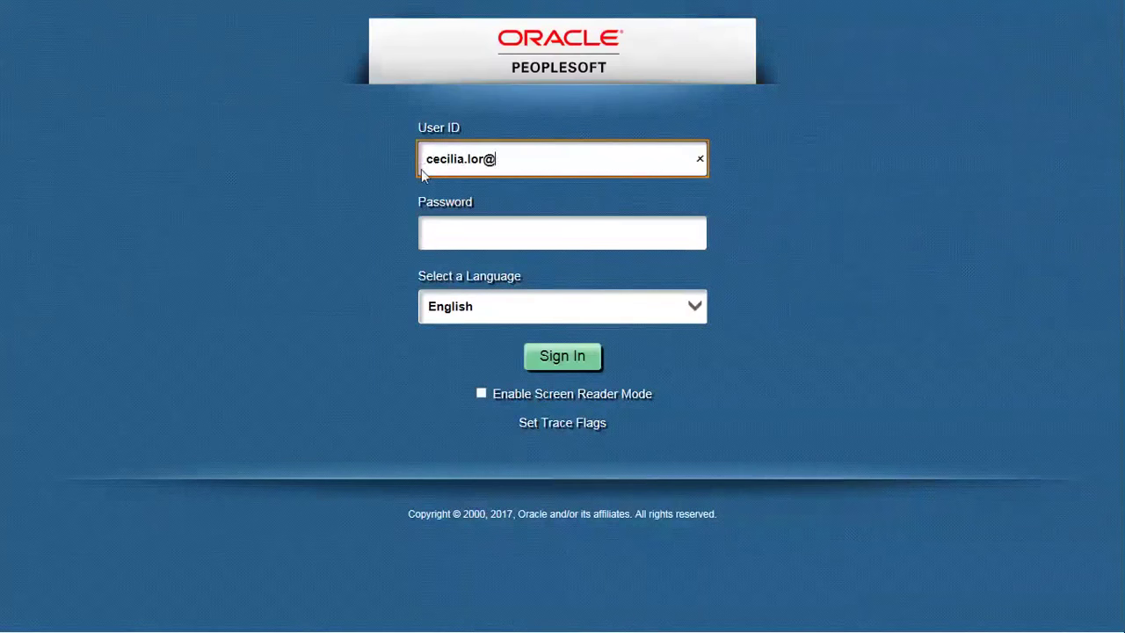
click(438, 223)
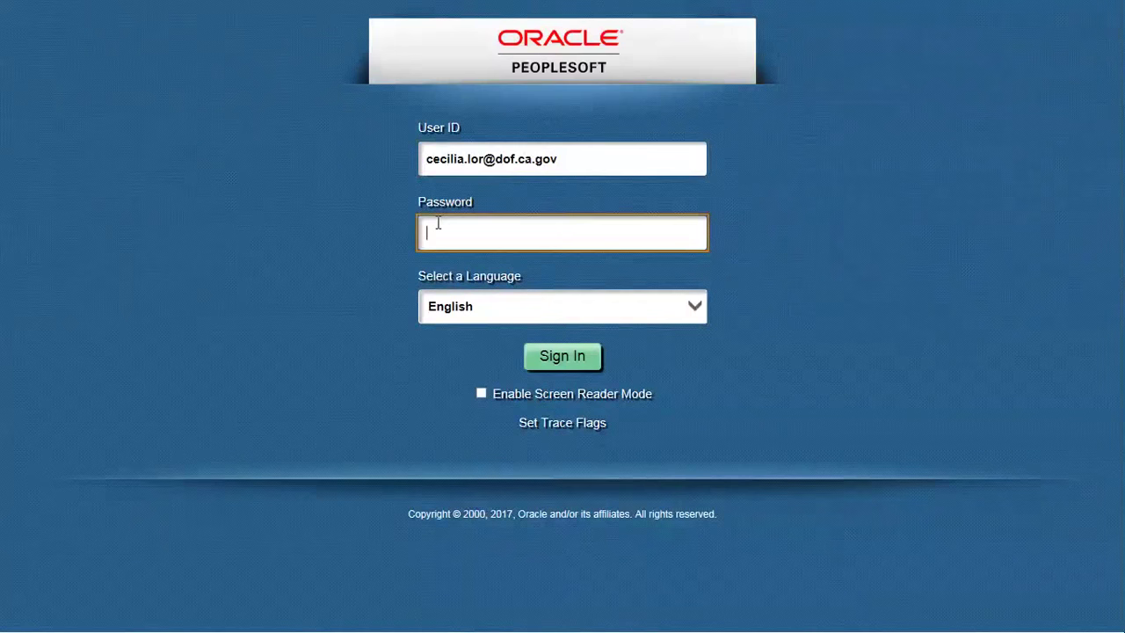
text(***********)
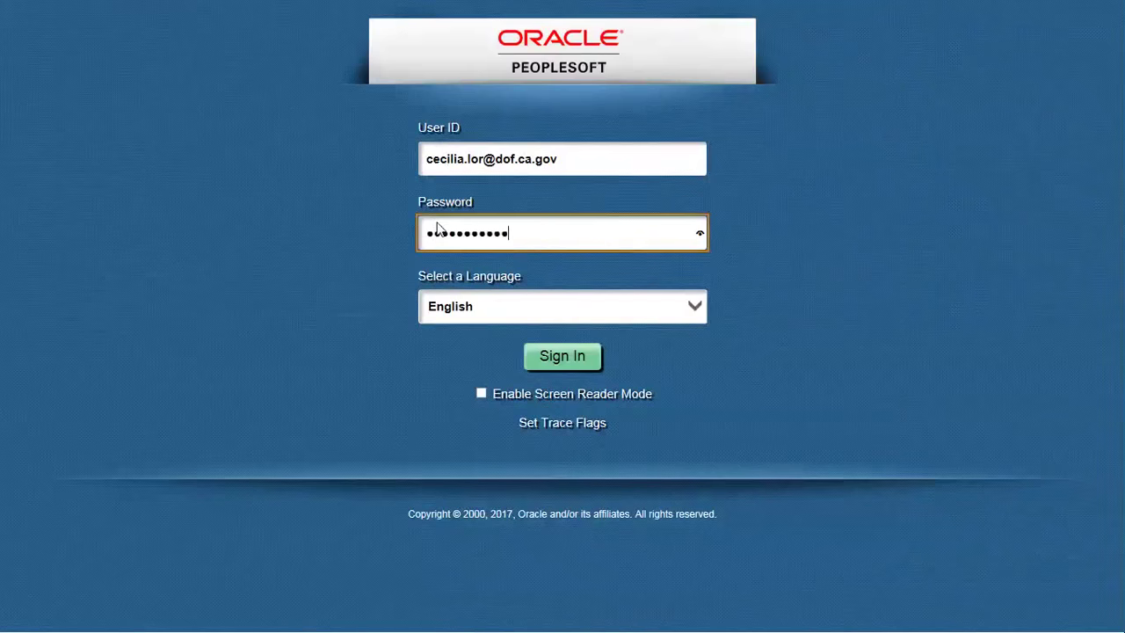
key(Return)
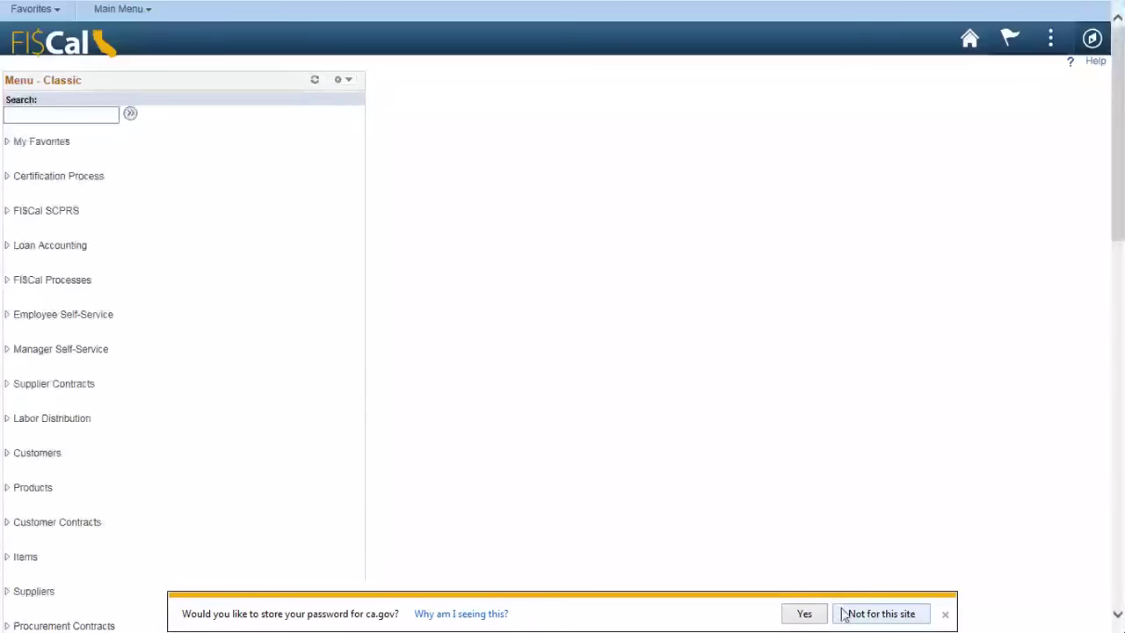
click(844, 613)
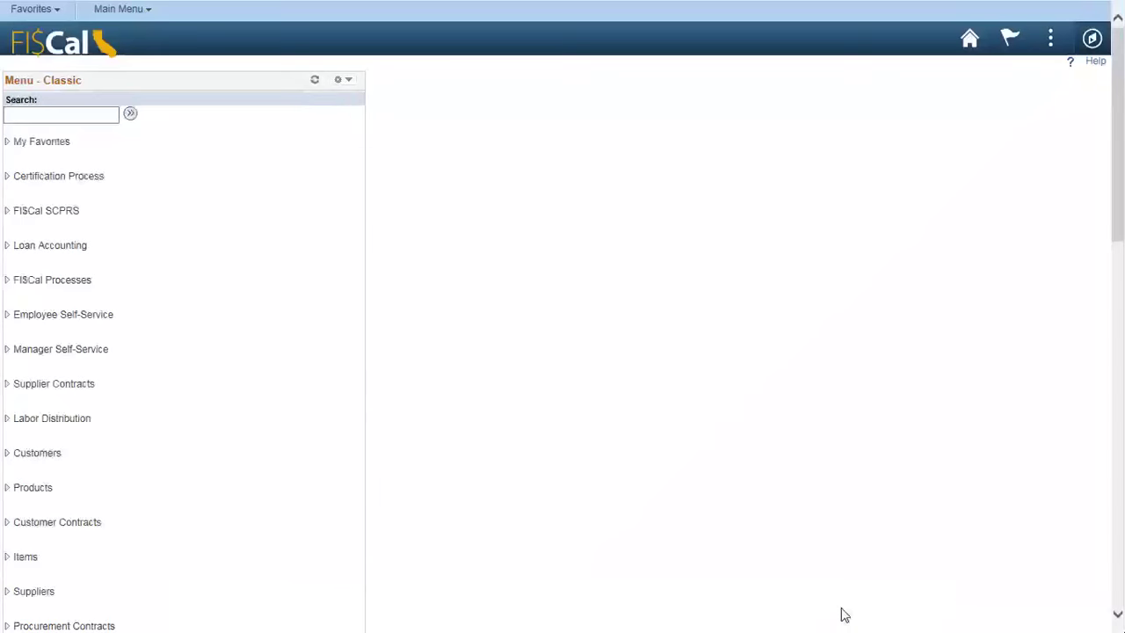
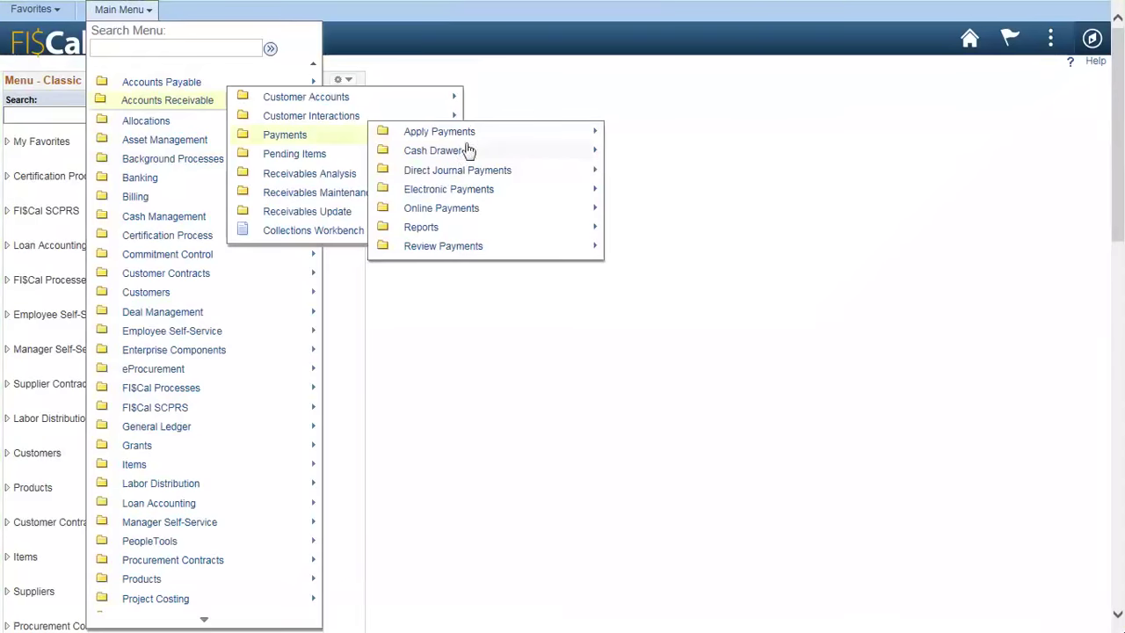
Step: Add a new Deposit Slip Entry with Deposit Type M (Manual)
mouse_move(470, 208)
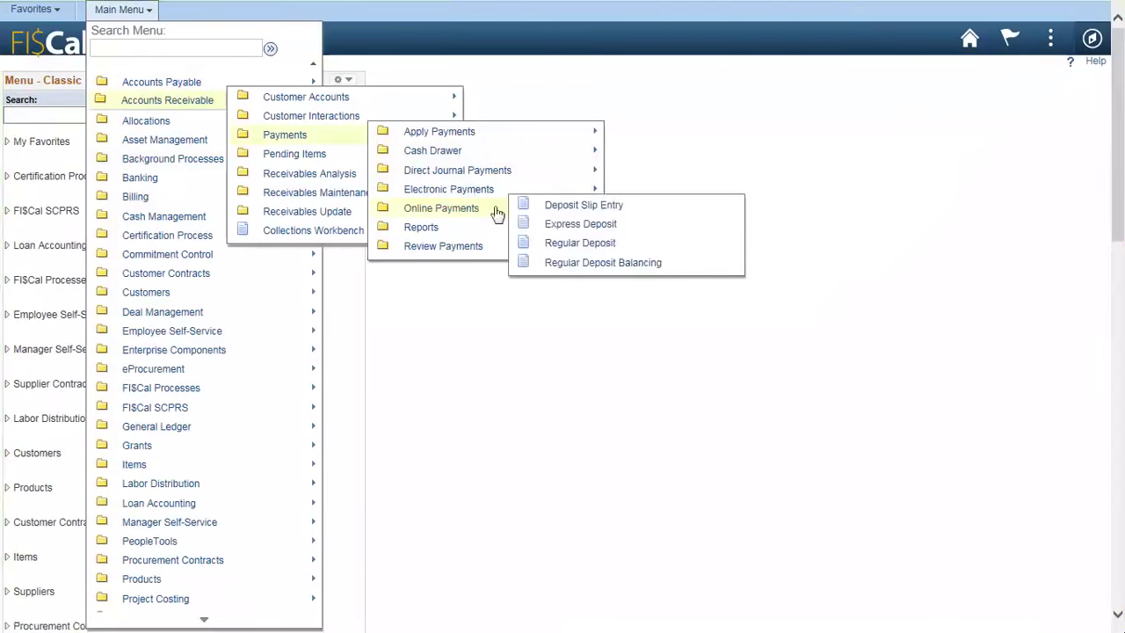
click(557, 207)
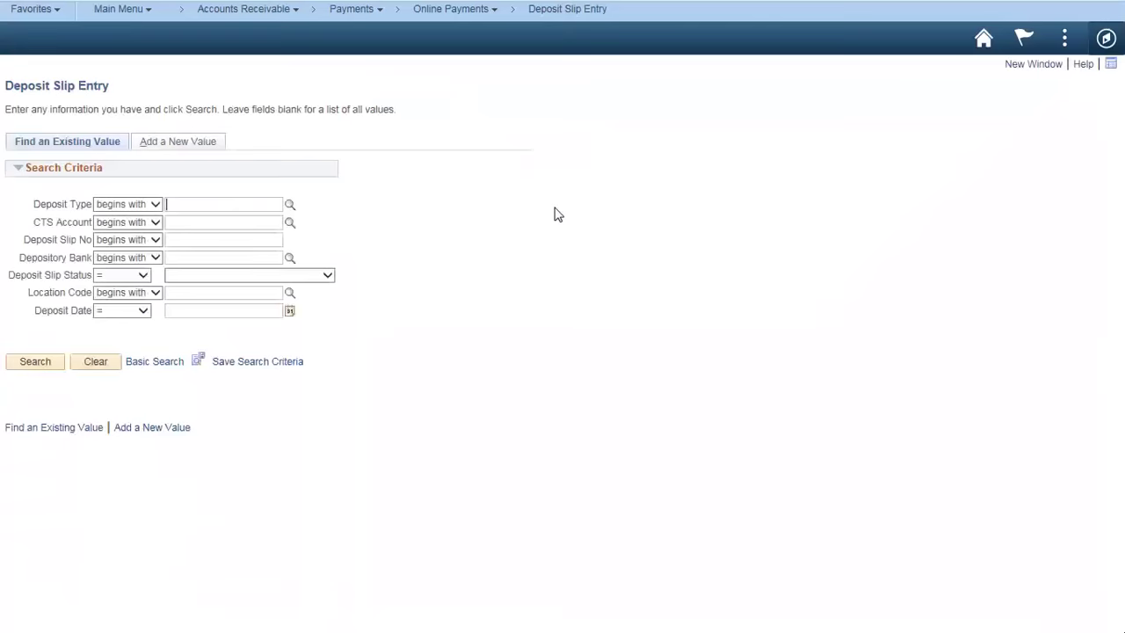
click(195, 148)
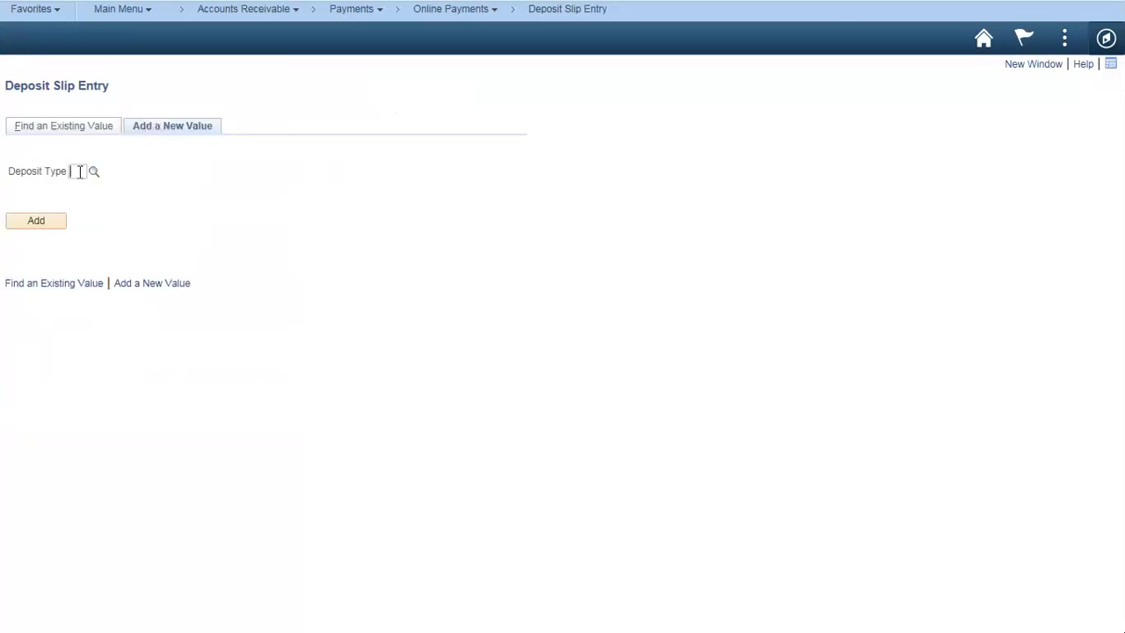
click(93, 173)
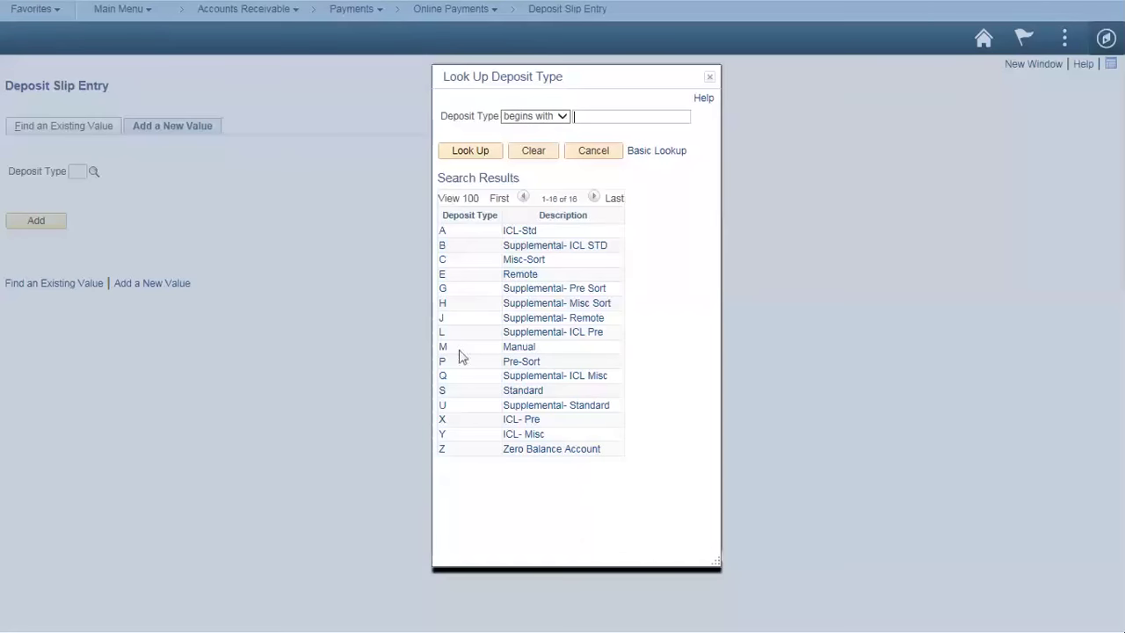
click(709, 79)
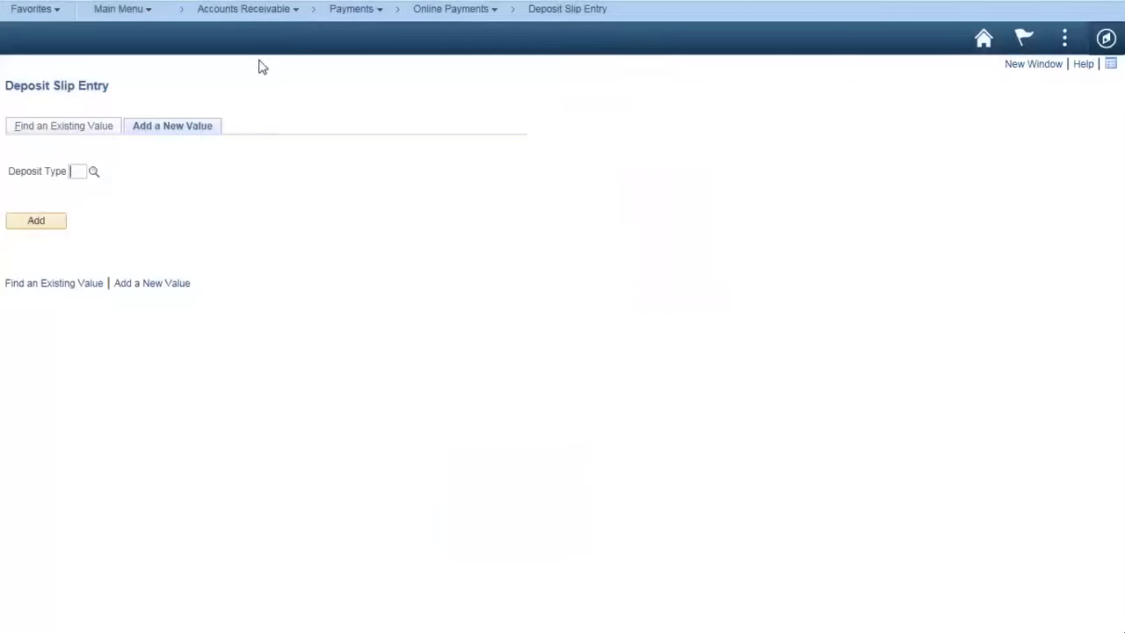
text(m)
click(58, 226)
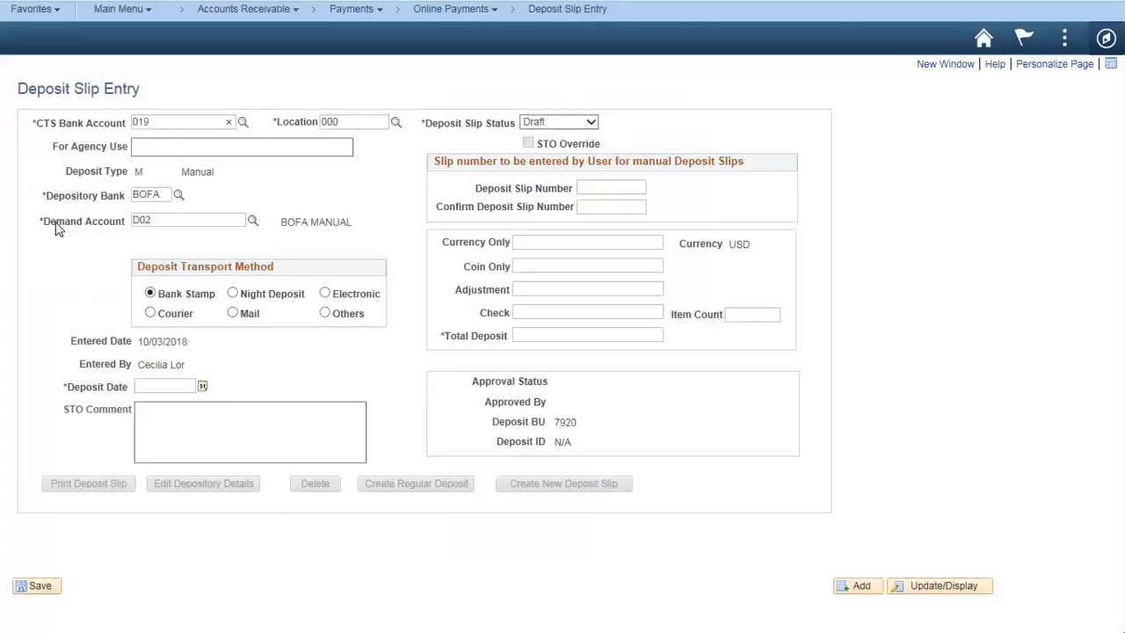
click(591, 187)
text(2)
key(BackSpace)
text(1019000)
text(001)
click(626, 207)
text(10190000)
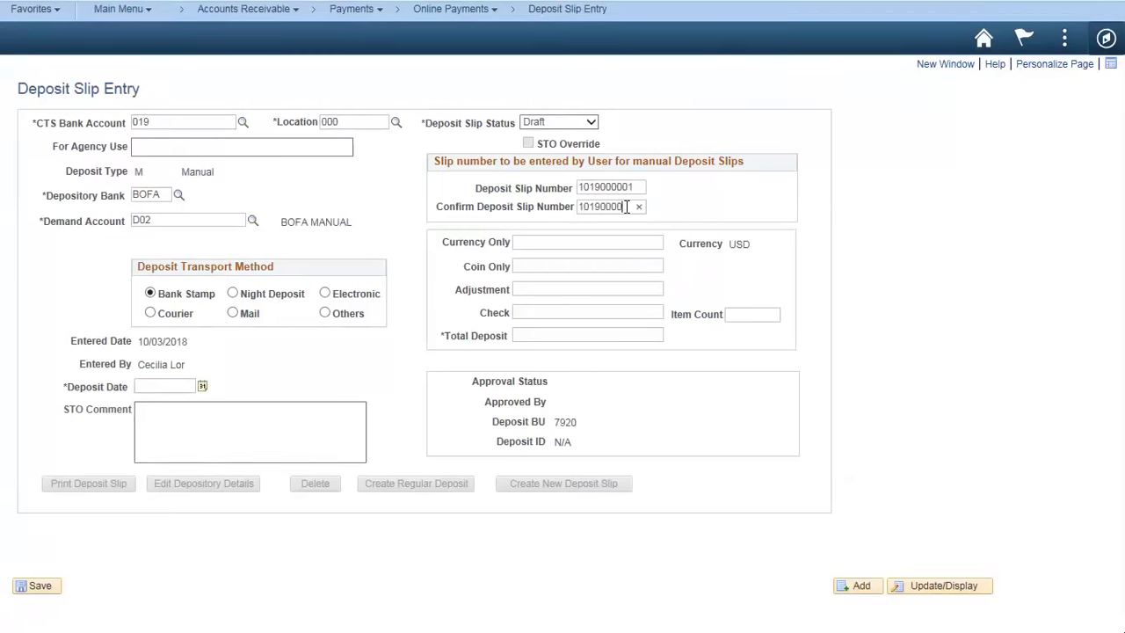
text(01)
Step: Enter a check amount of 100.00 with an item count of 3
click(579, 246)
click(612, 314)
text(10000)
key(Tab)
text(3)
Step: Set the Total Deposit amount to 10.00
key(Tab)
text(190000)
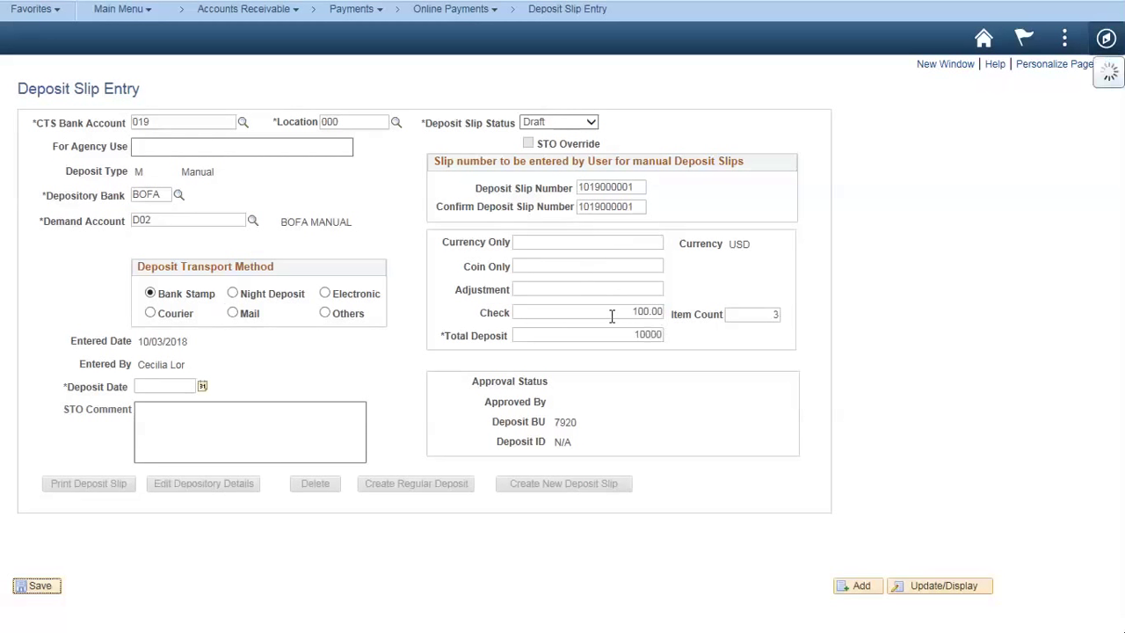
text(0)
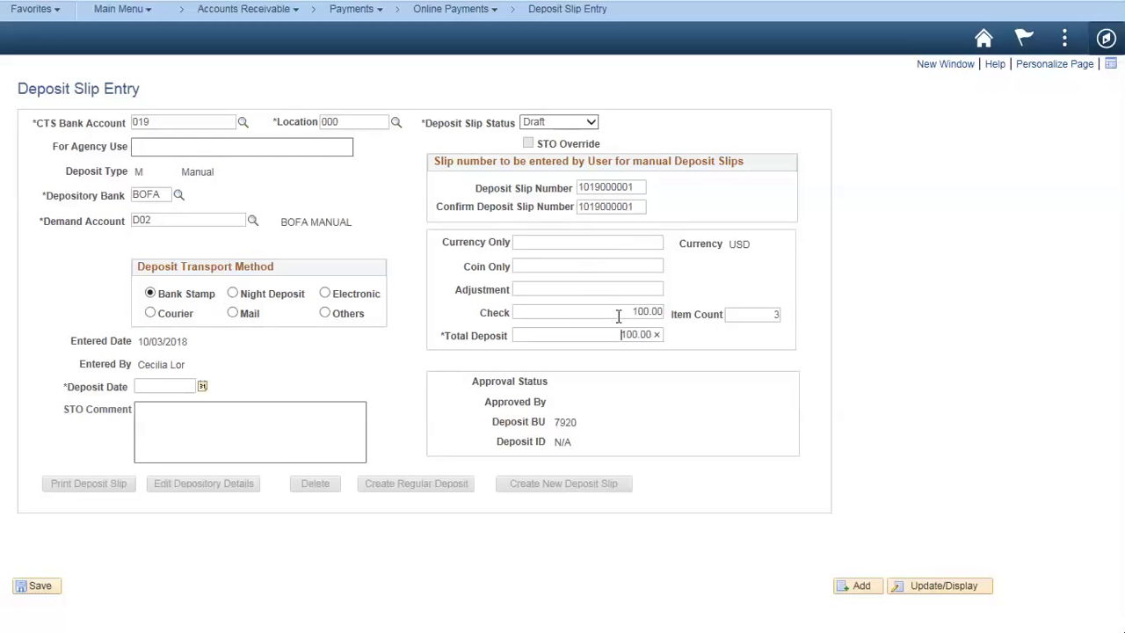
drag(637, 335, 615, 337)
text(10)
Step: Set the deposit slip status to Ready and the deposit date to 10/17/2018
click(573, 125)
click(578, 128)
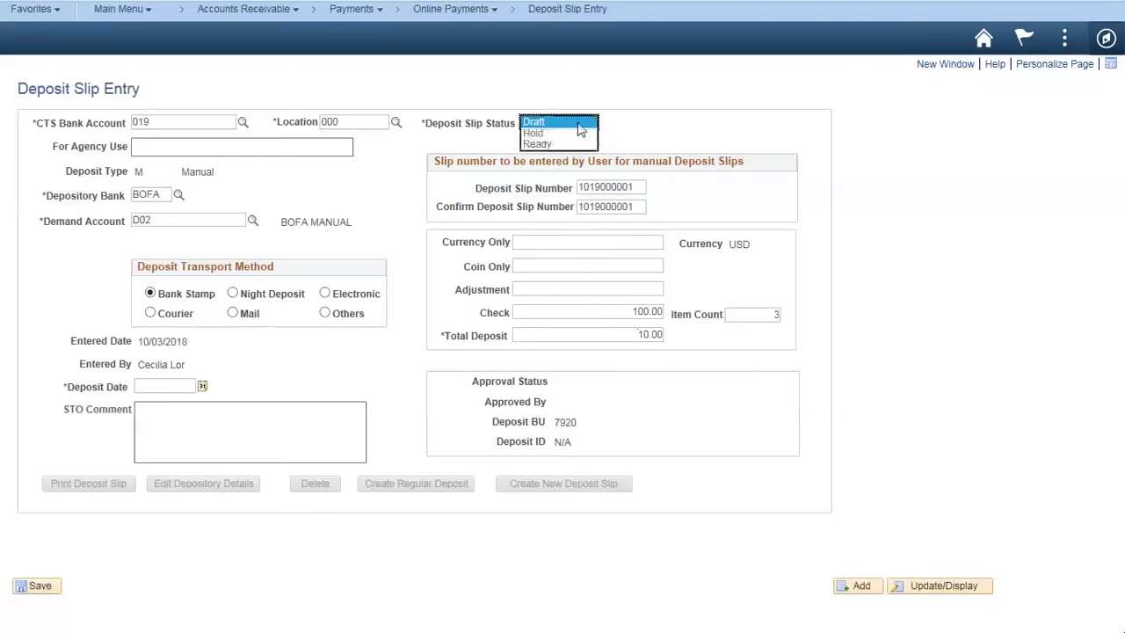
click(562, 145)
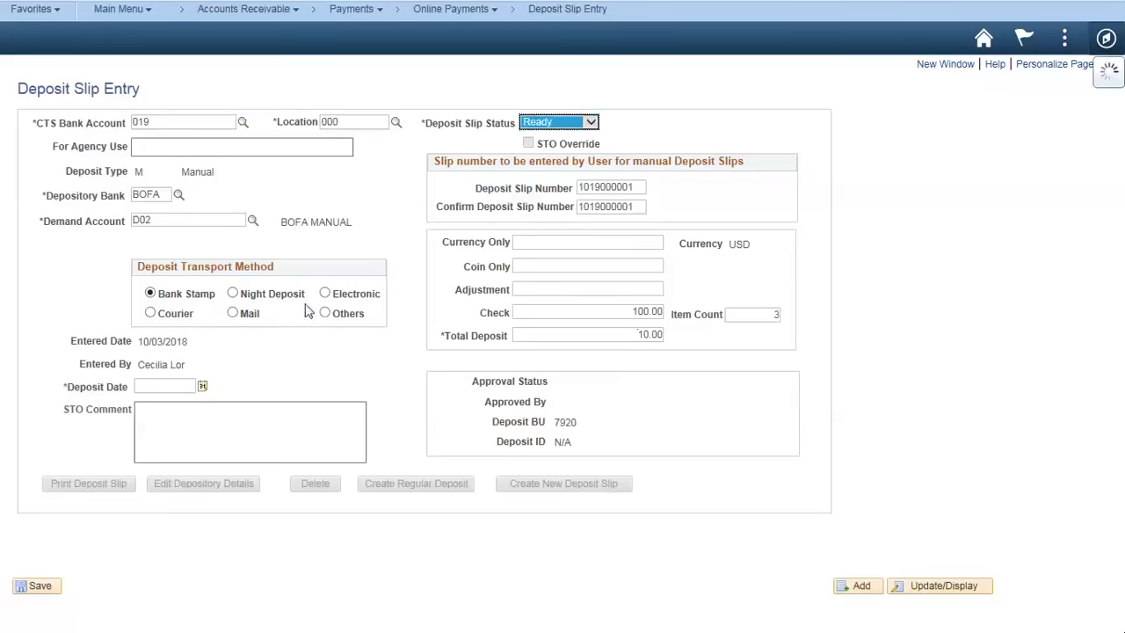
click(202, 386)
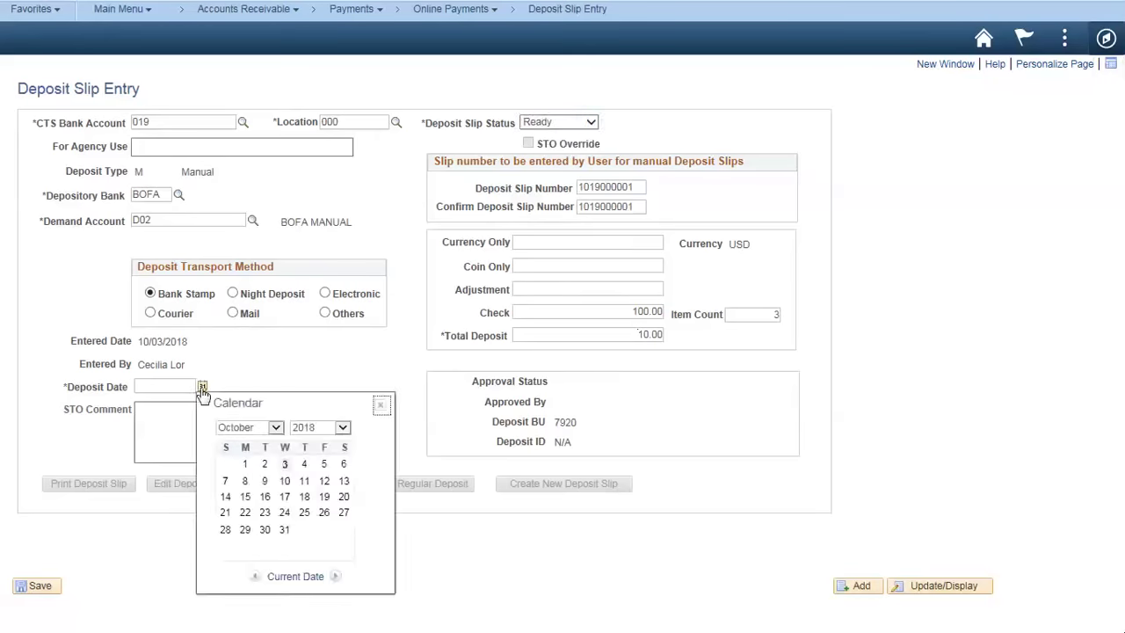
click(285, 497)
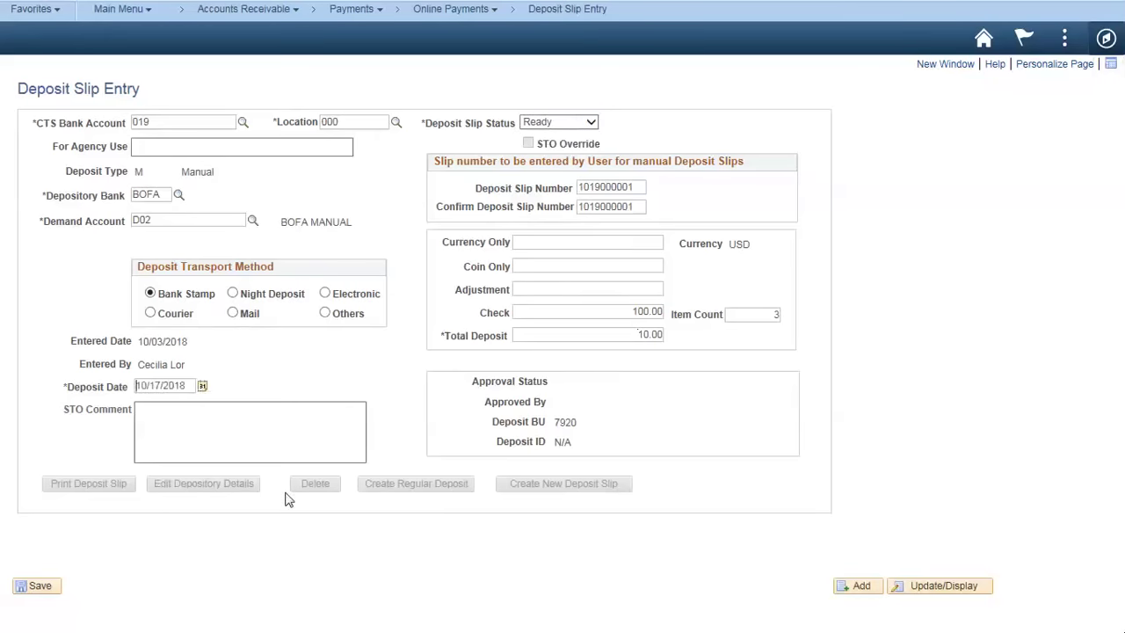
Step: Save the slip, dismiss the total mismatch warning, and correct Total Deposit toward 100.00
click(44, 586)
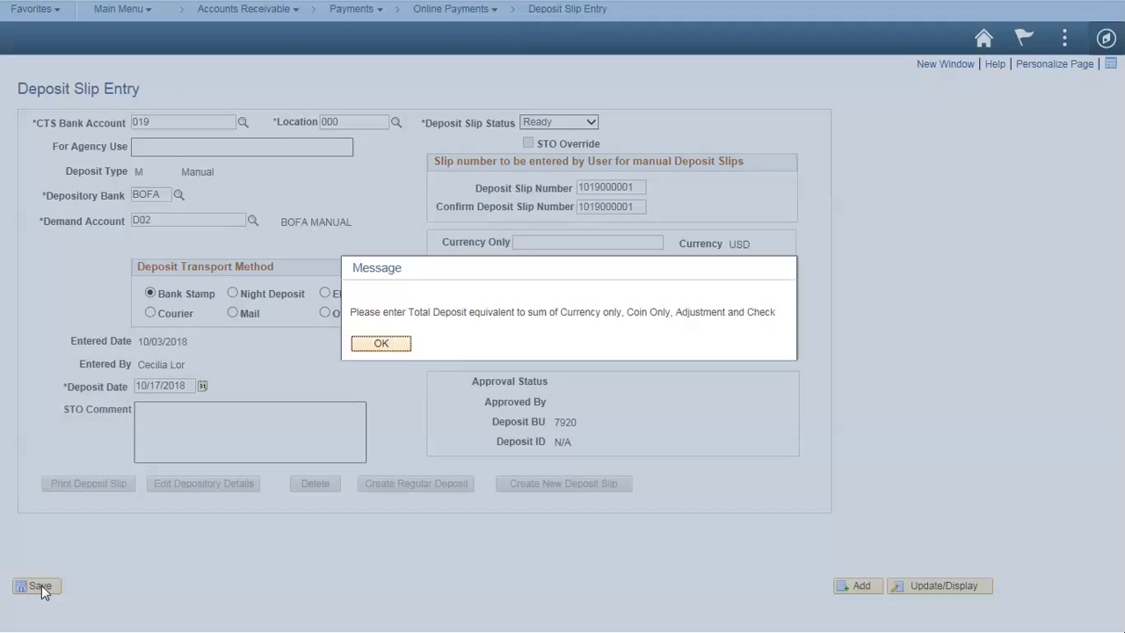
click(396, 348)
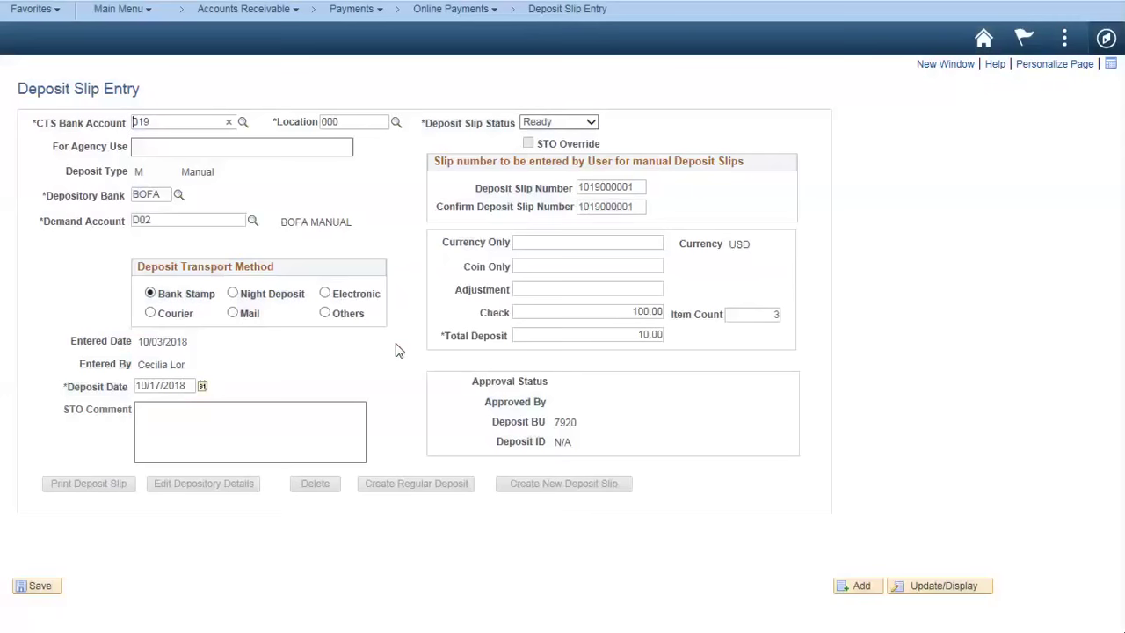
click(633, 337)
text(0)
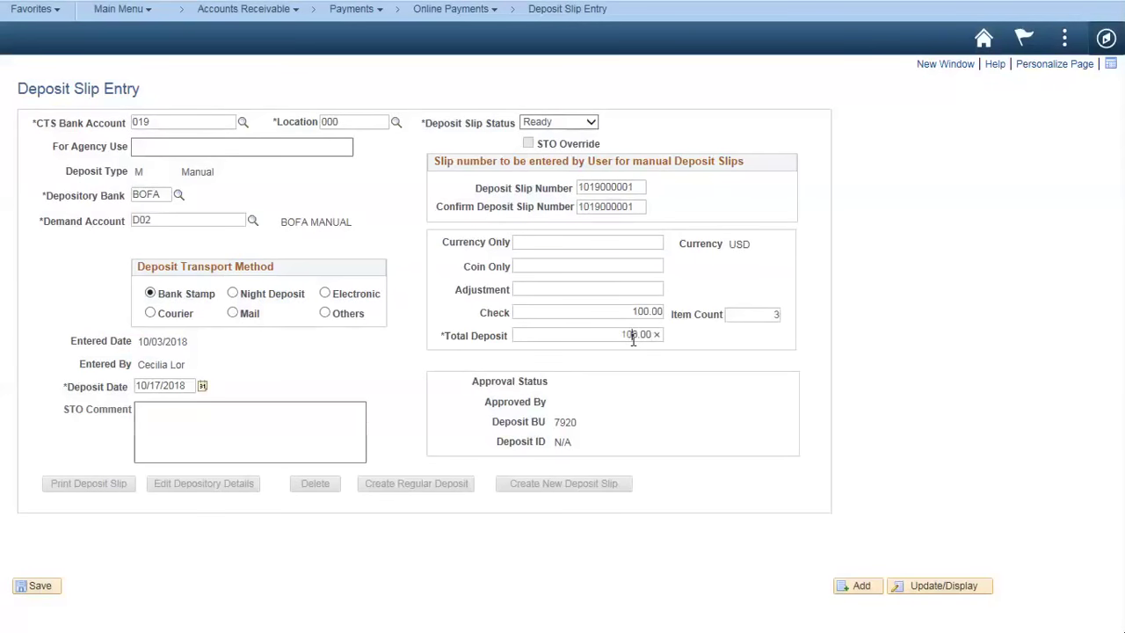
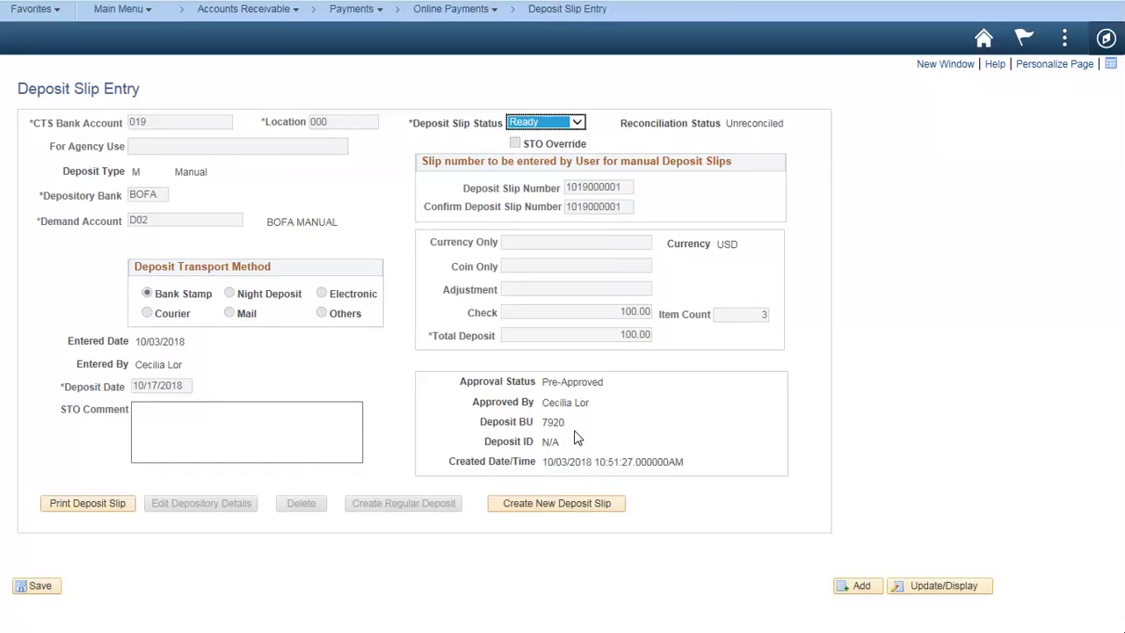
Step: Print the pre-approved 100.00 deposit slip with Print Deposit Slip
click(107, 507)
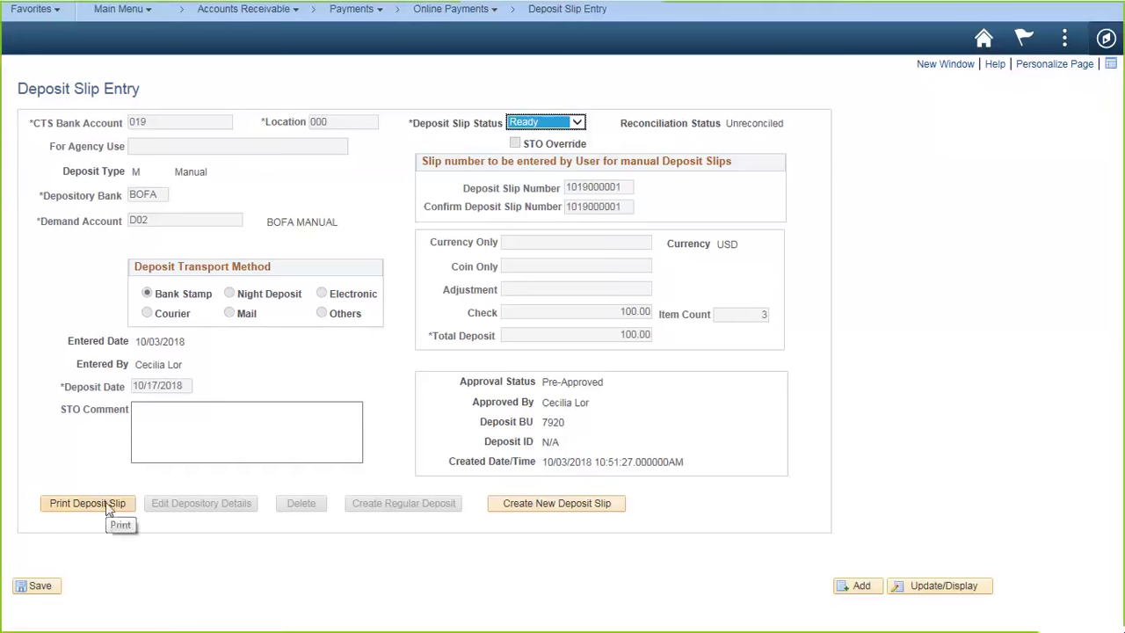
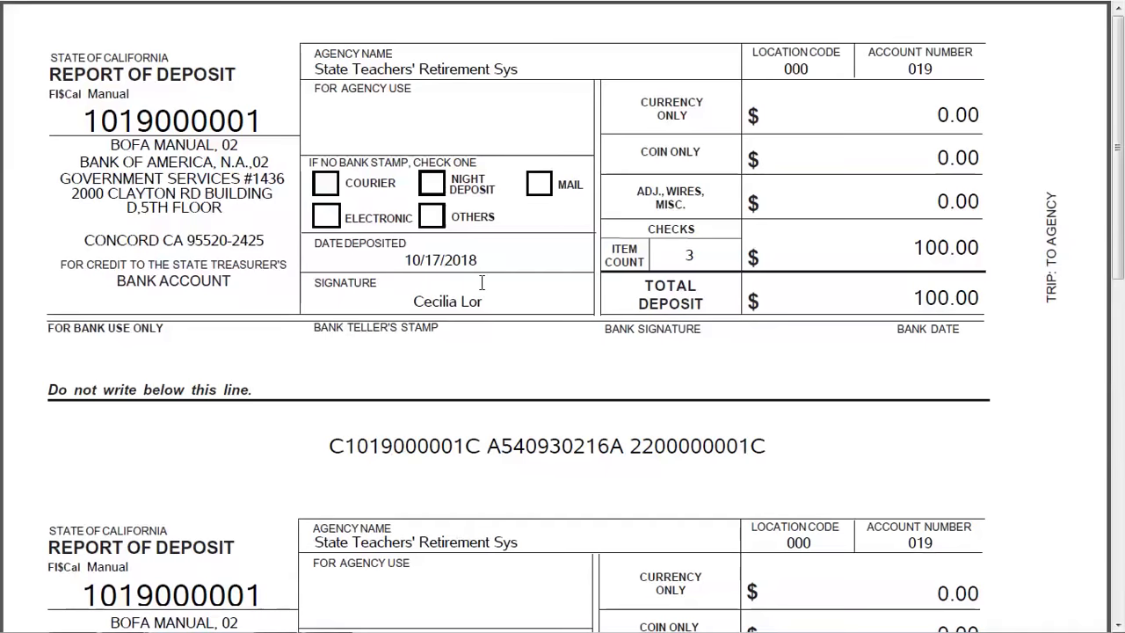
mouse_move(400, 3)
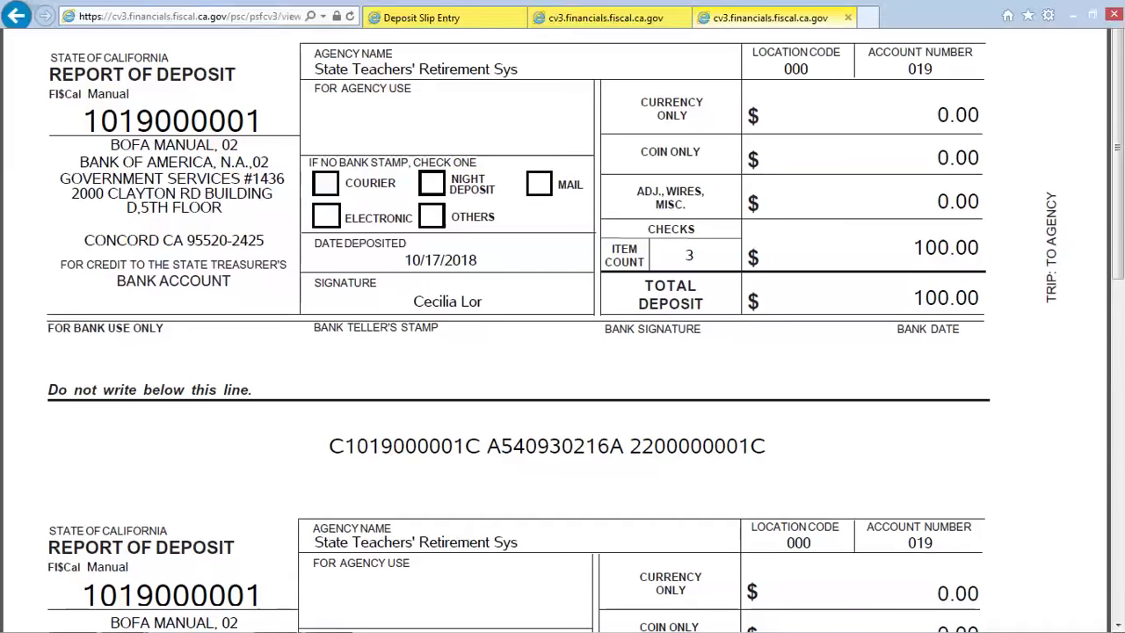
click(409, 20)
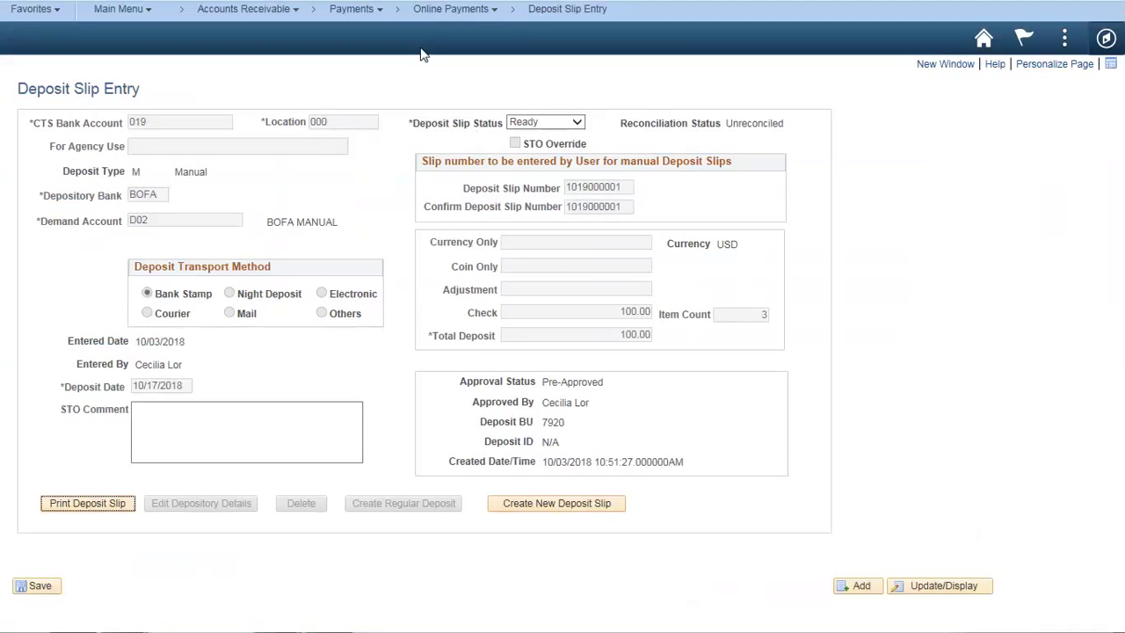
Step: Add a new deposit slip with Deposit Type E (Remote) from Deposit Slip Entry
click(432, 16)
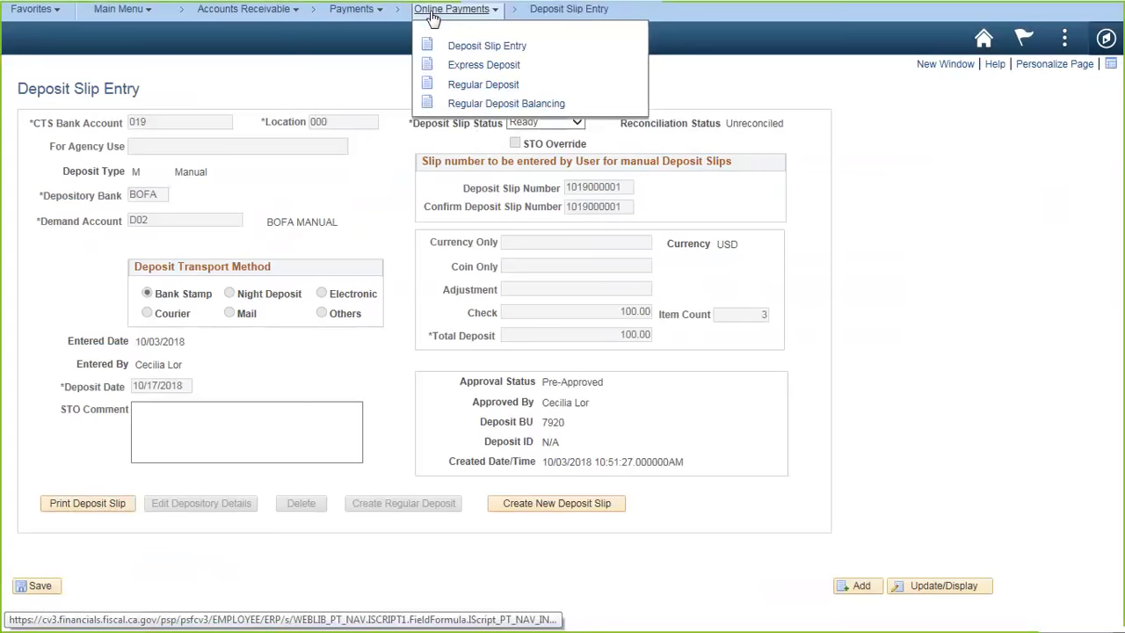
click(462, 49)
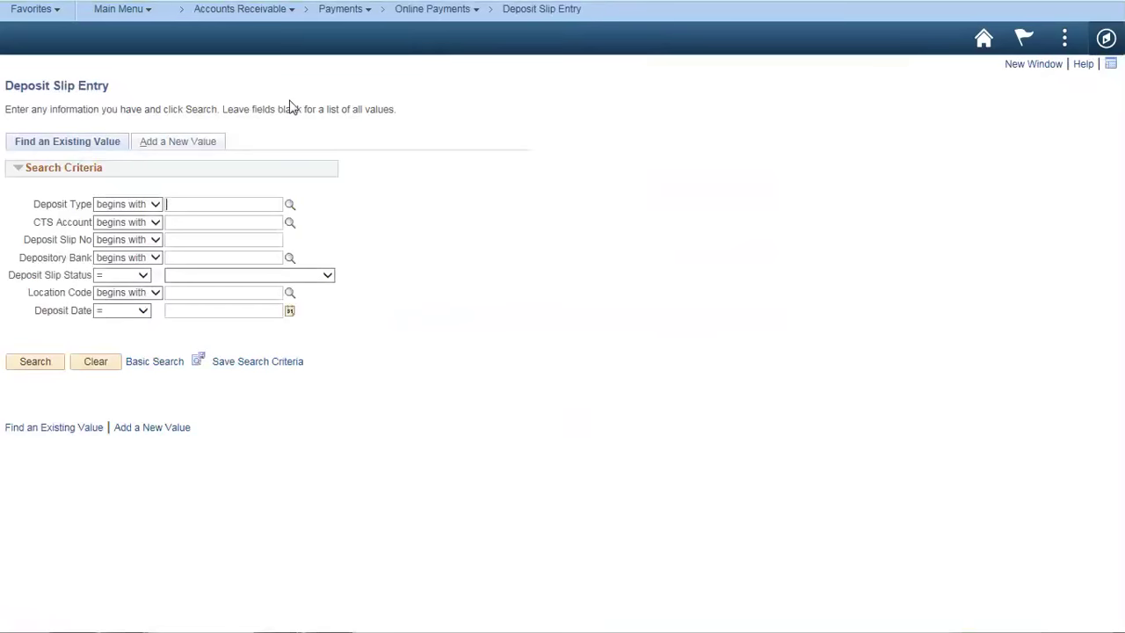
click(184, 143)
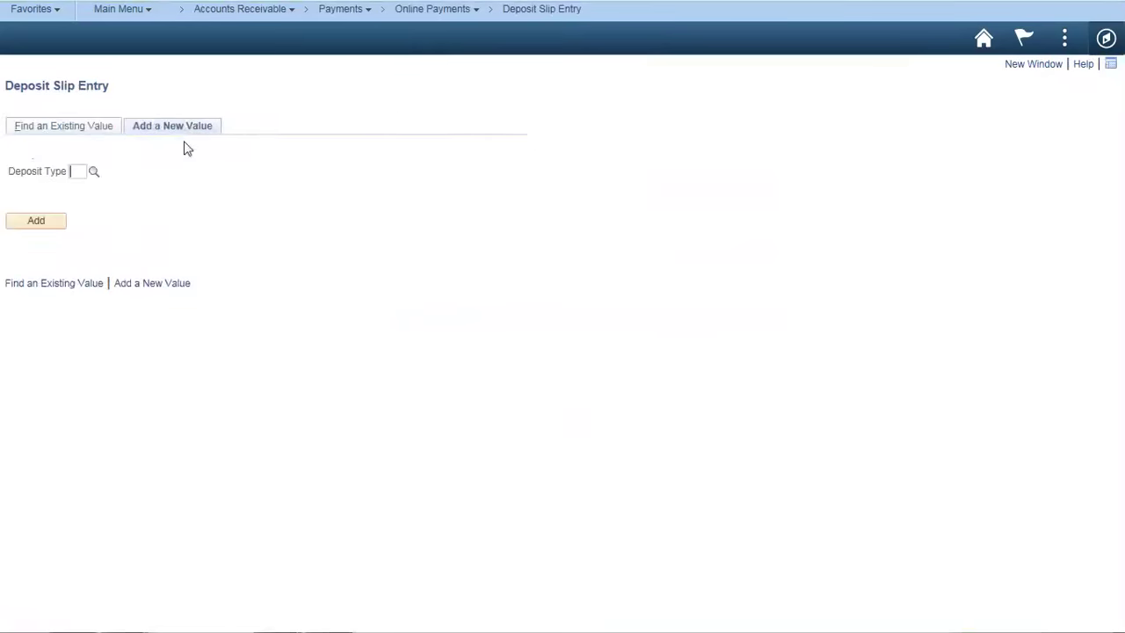
click(93, 172)
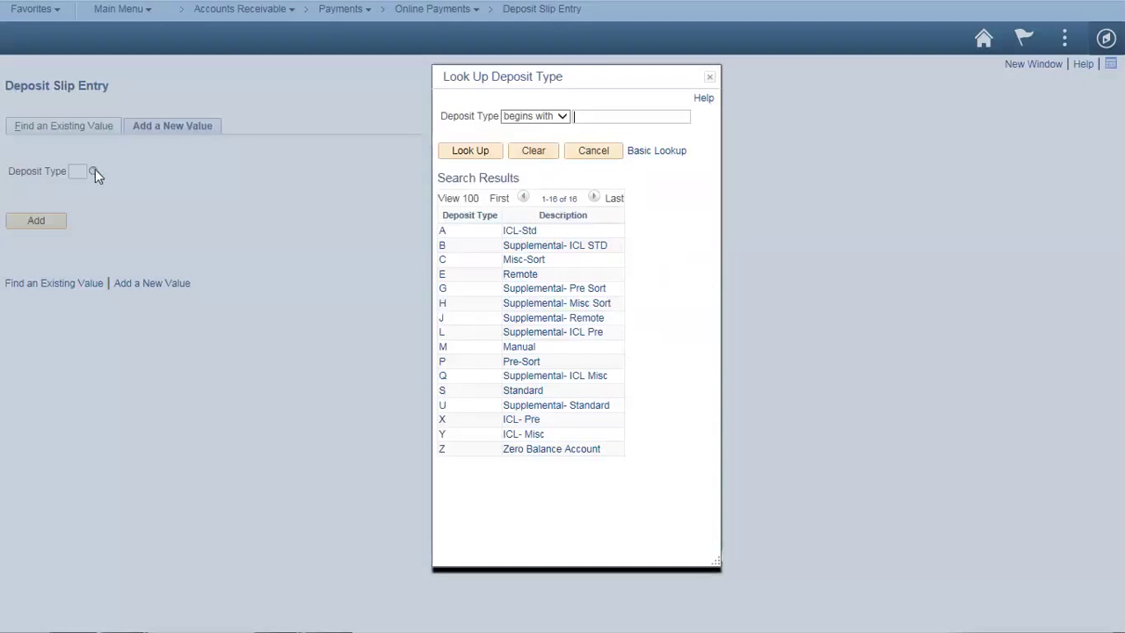
click(442, 275)
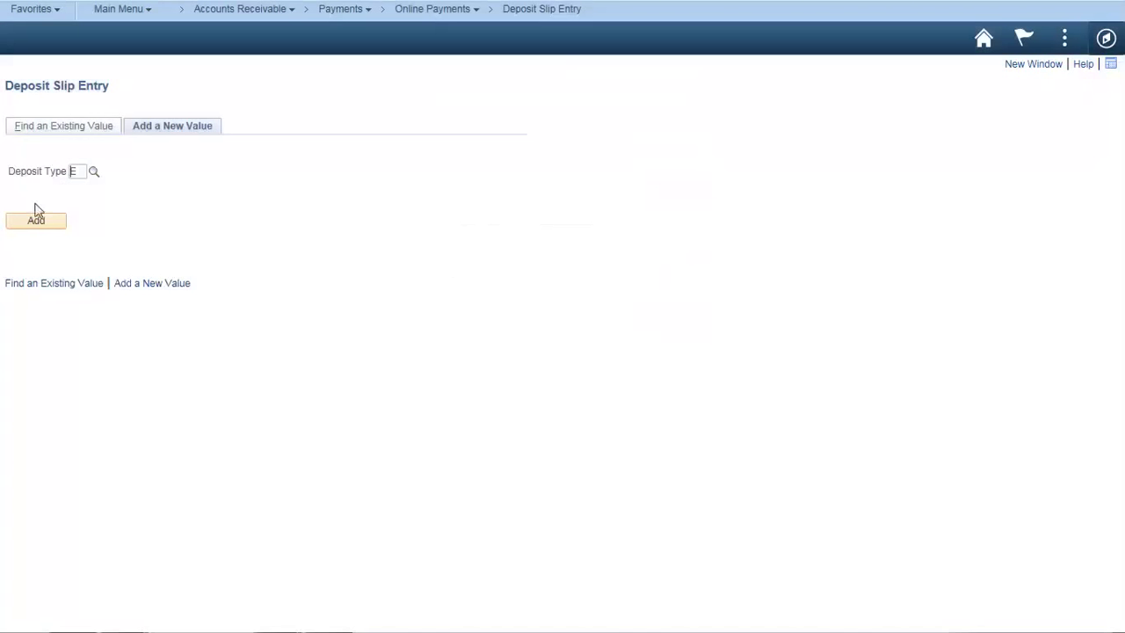
click(38, 220)
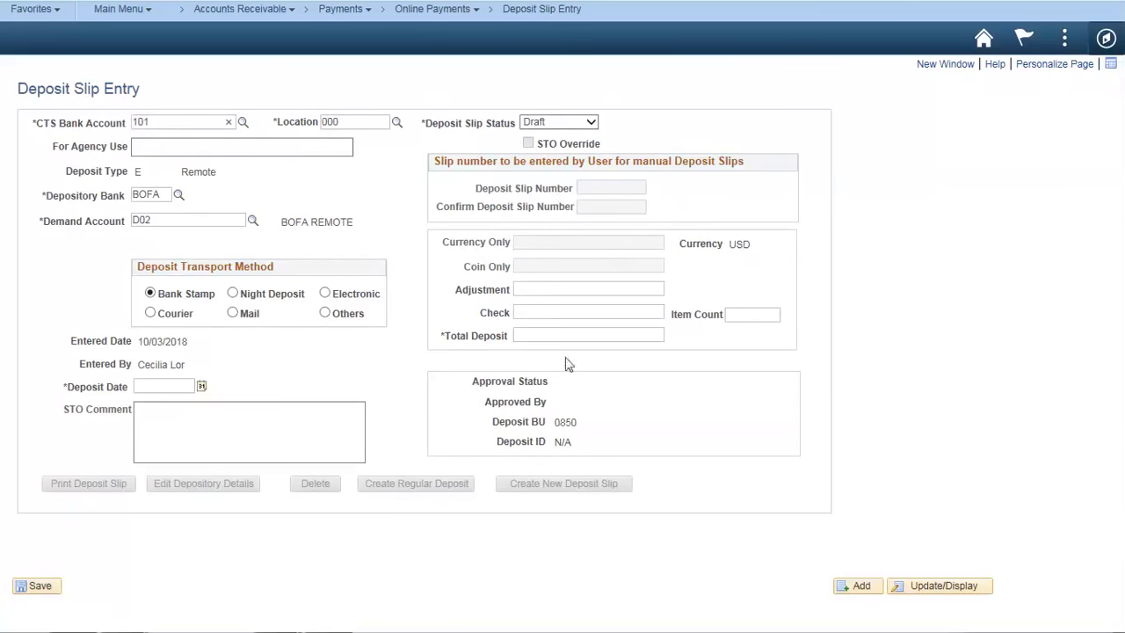
Step: Enter a 10,000.00 check amount, 50 items and a 10,000.00 total deposit
click(575, 315)
text(1000000)
key(Tab)
text(50)
click(642, 335)
text(0100000)
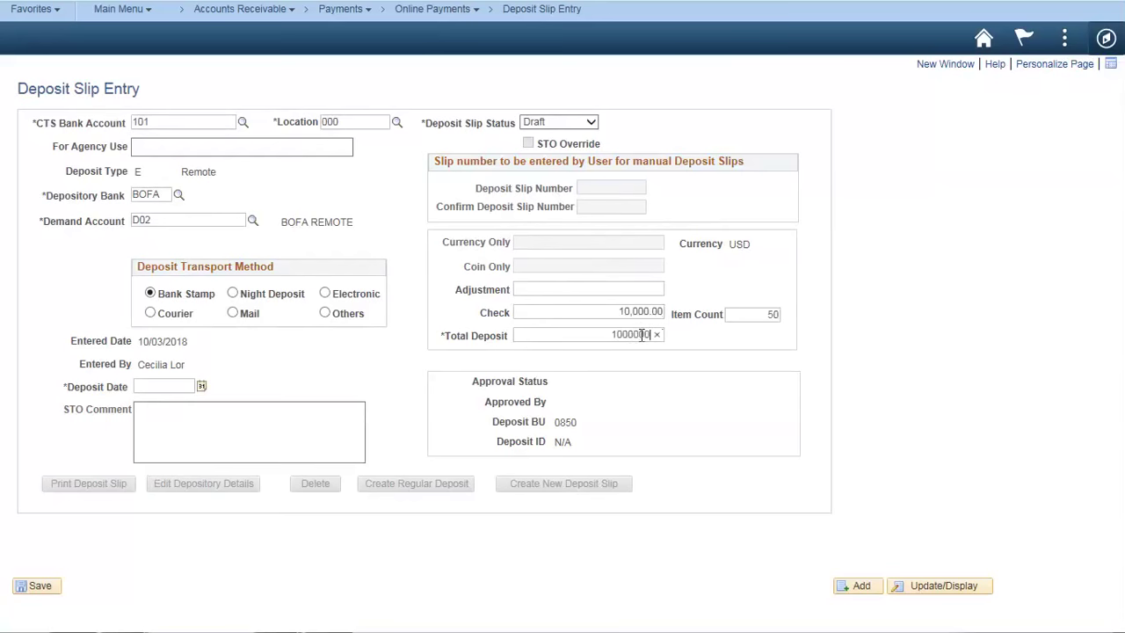
key(Return)
Step: Set the slip status to Ready and the deposit date to 10/03/2018
click(591, 124)
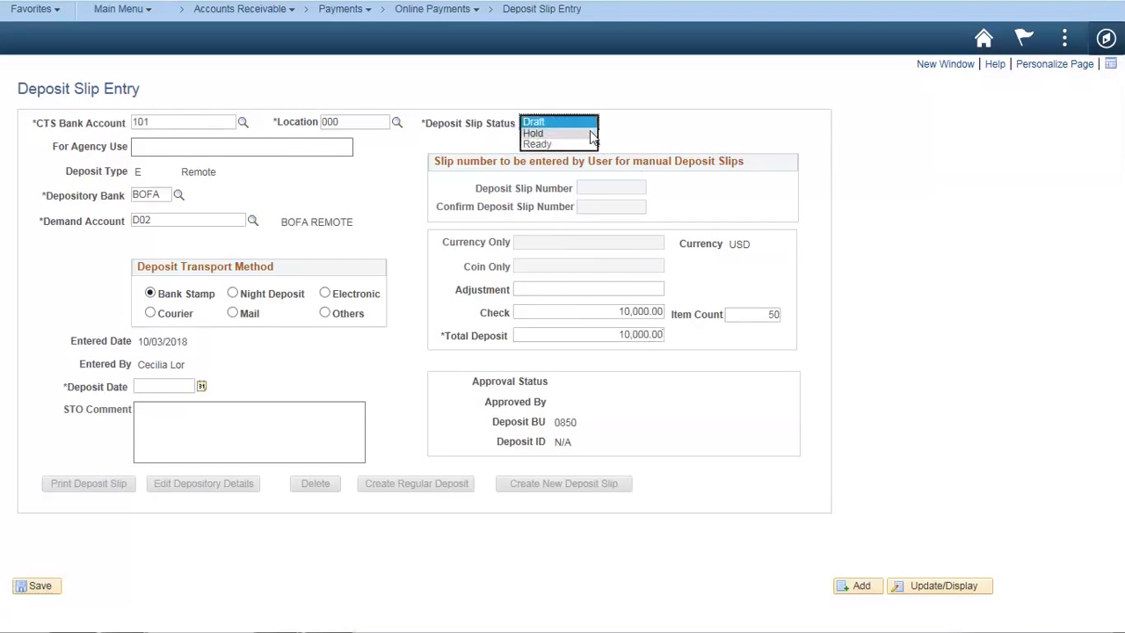
click(586, 144)
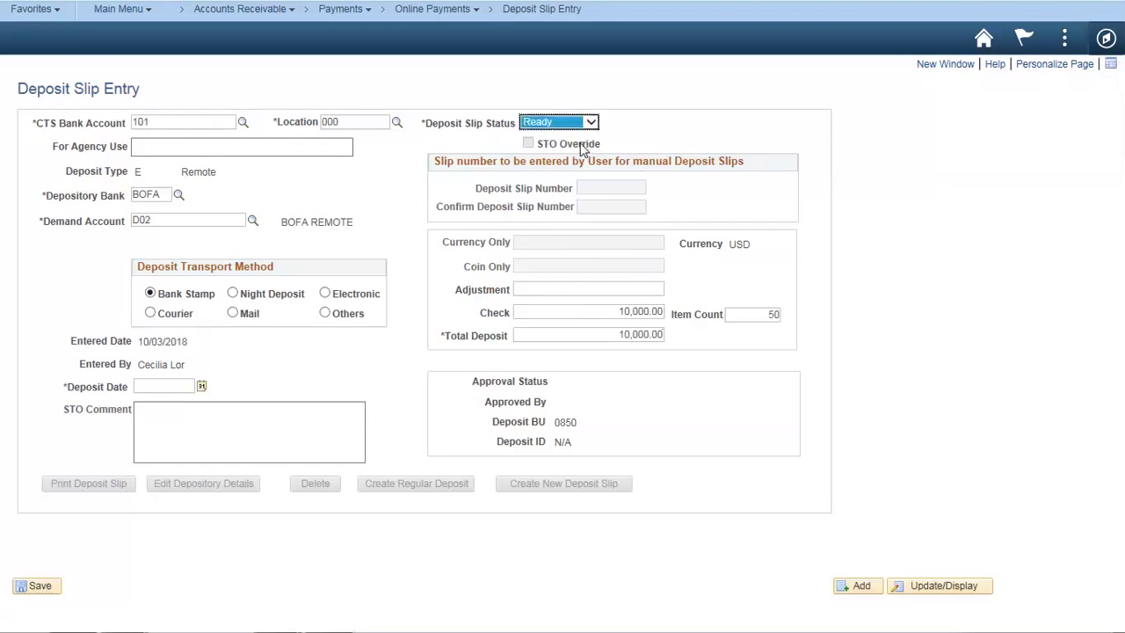
click(201, 387)
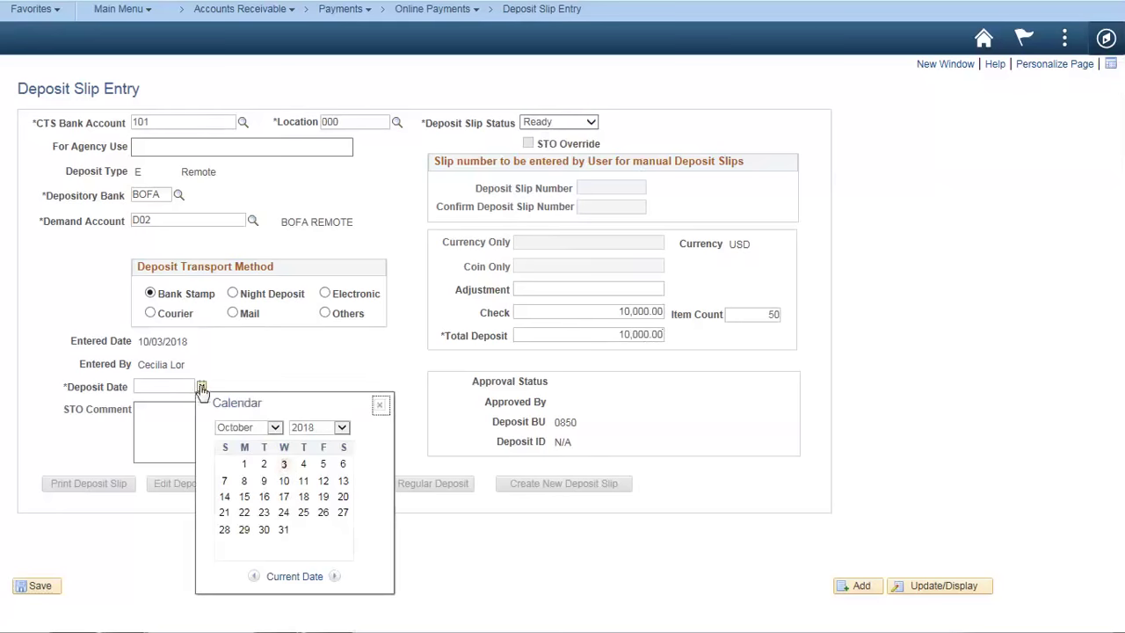
click(284, 466)
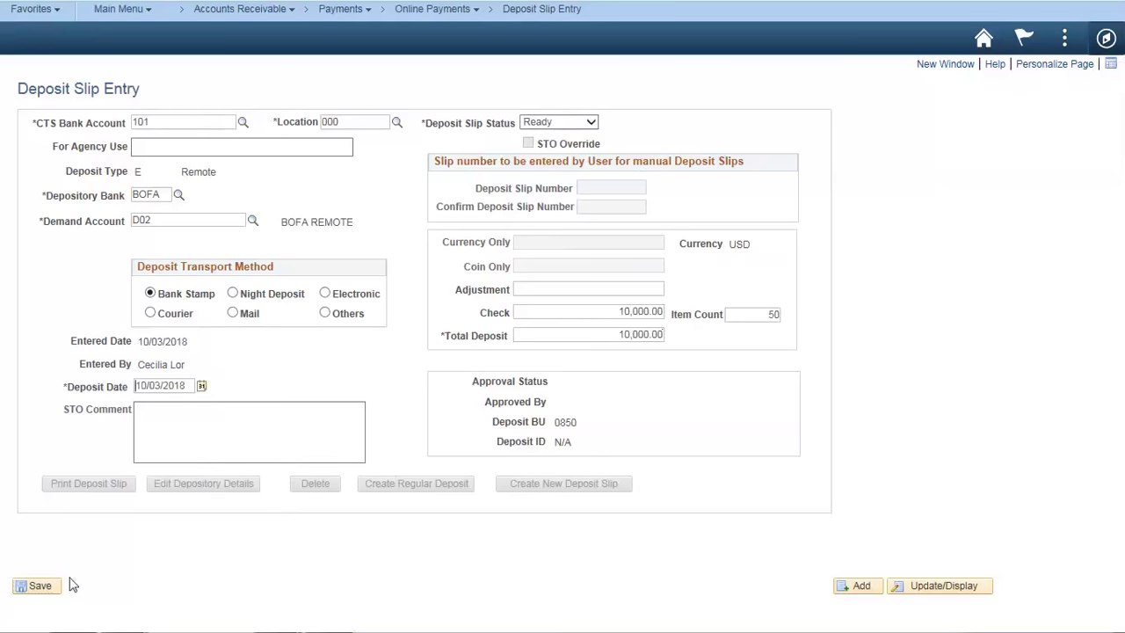
click(40, 587)
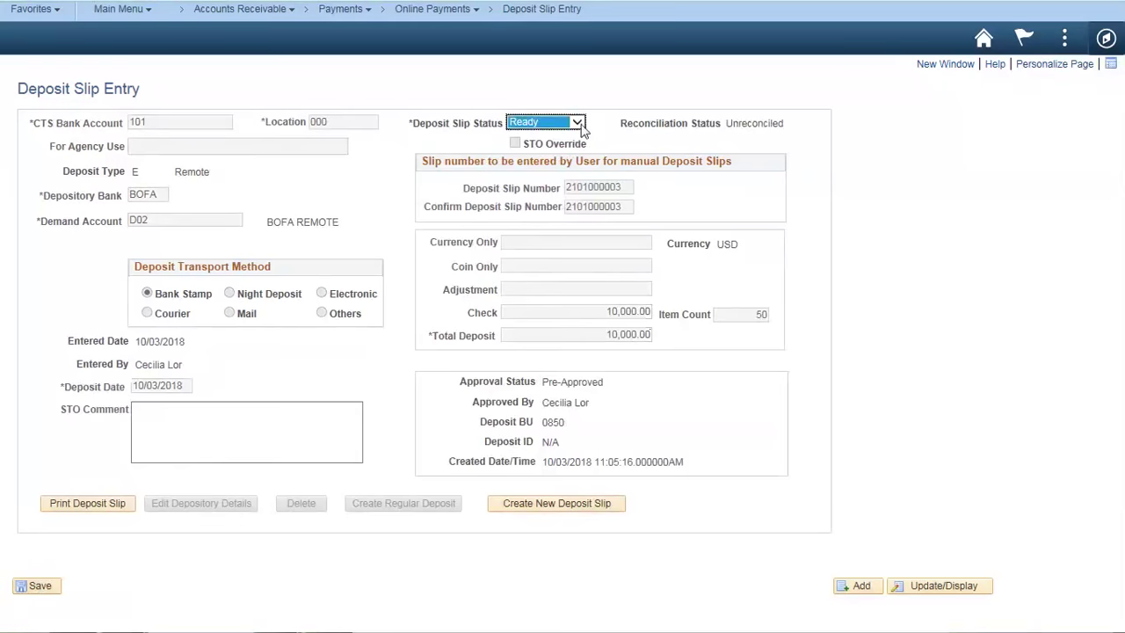
click(576, 123)
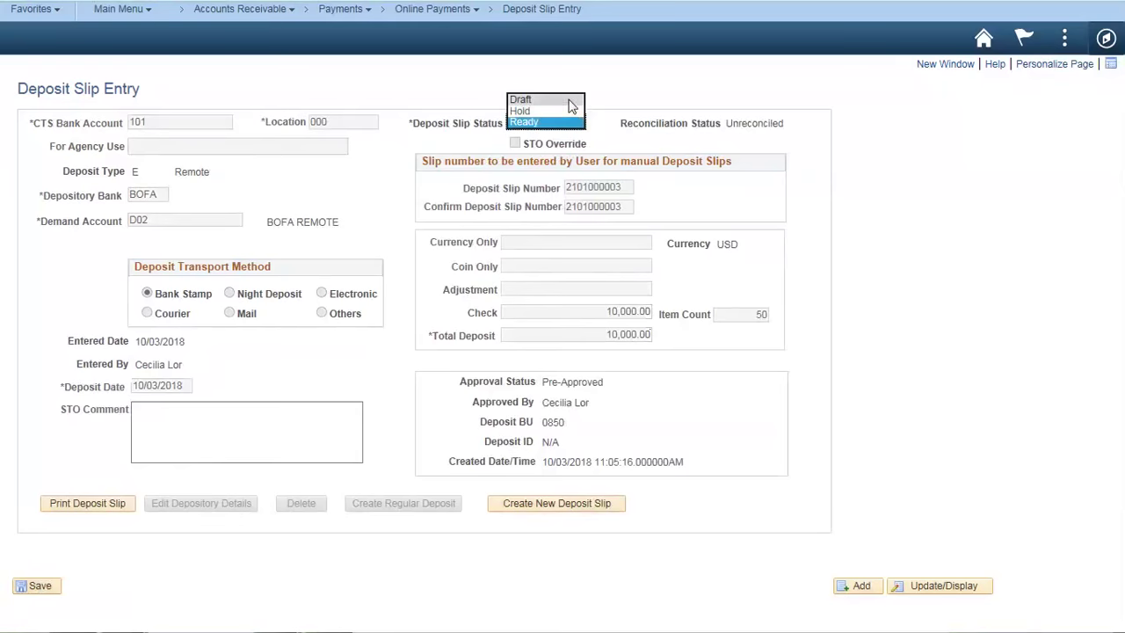
click(566, 100)
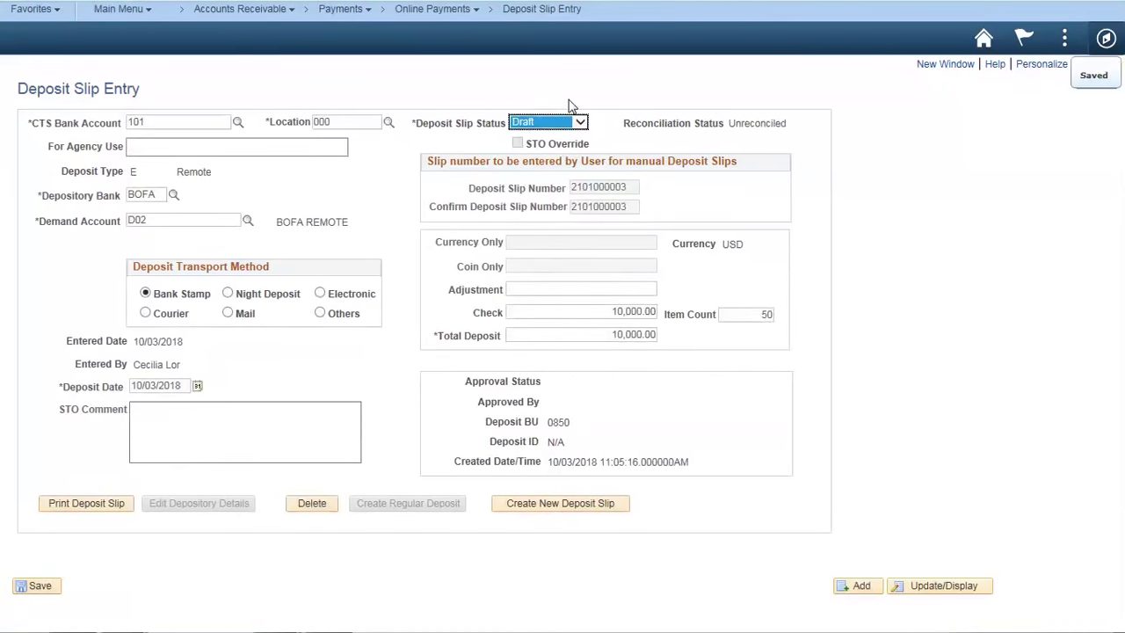
Step: Change the check amount and total deposit to 11,000.00
click(613, 311)
double_click(612, 311)
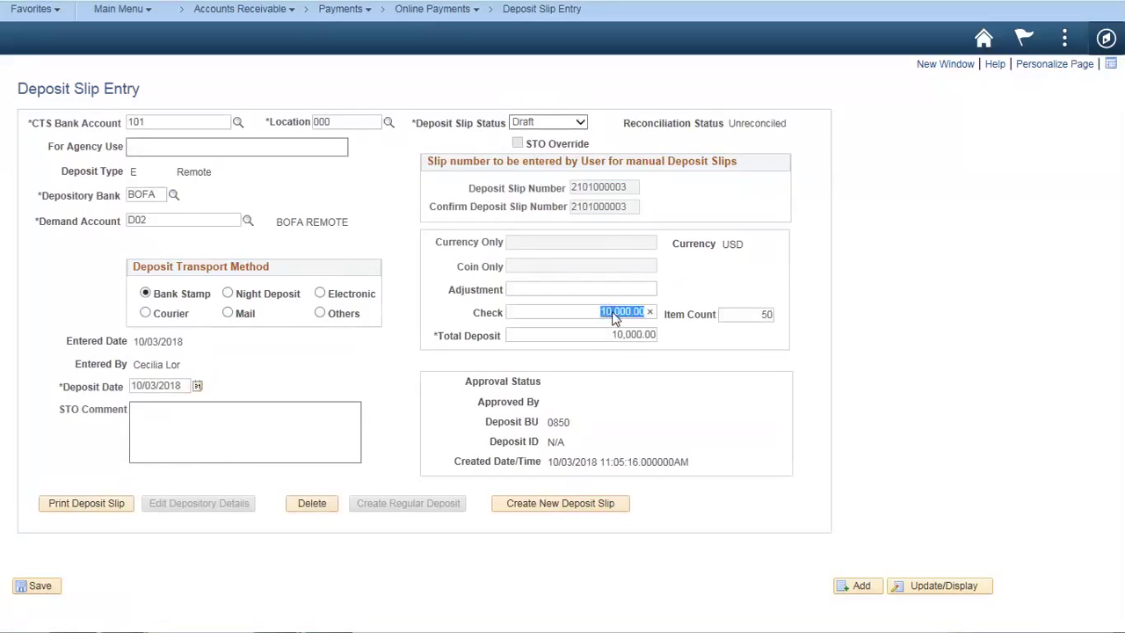
key(BackSpace)
text(100000)
key(Tab)
key(Tab)
text(110000)
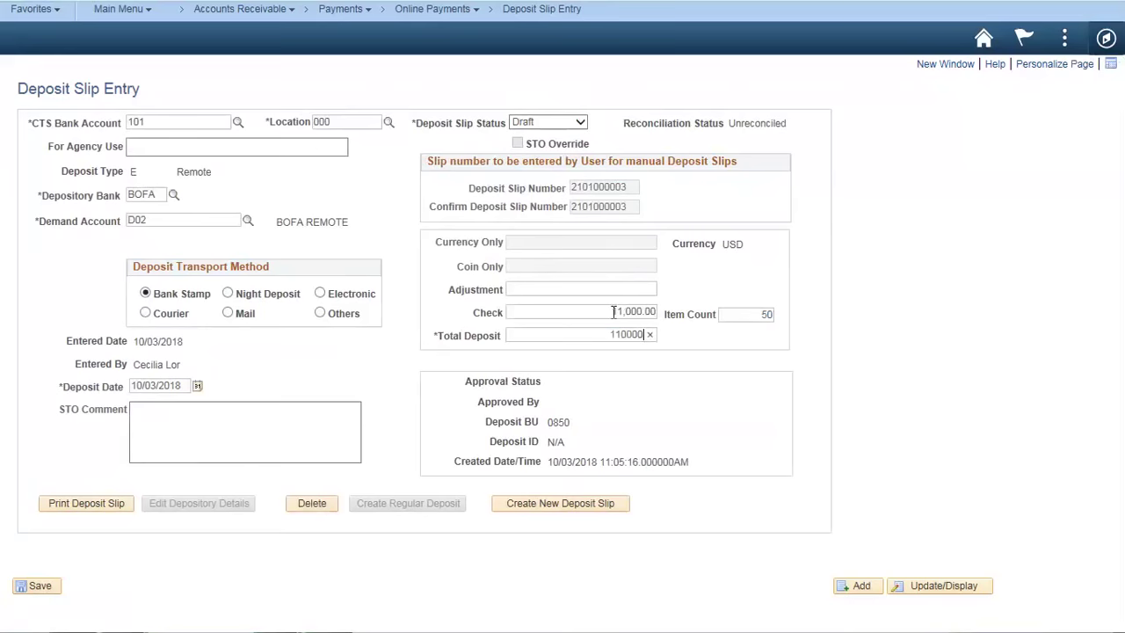
key(Tab)
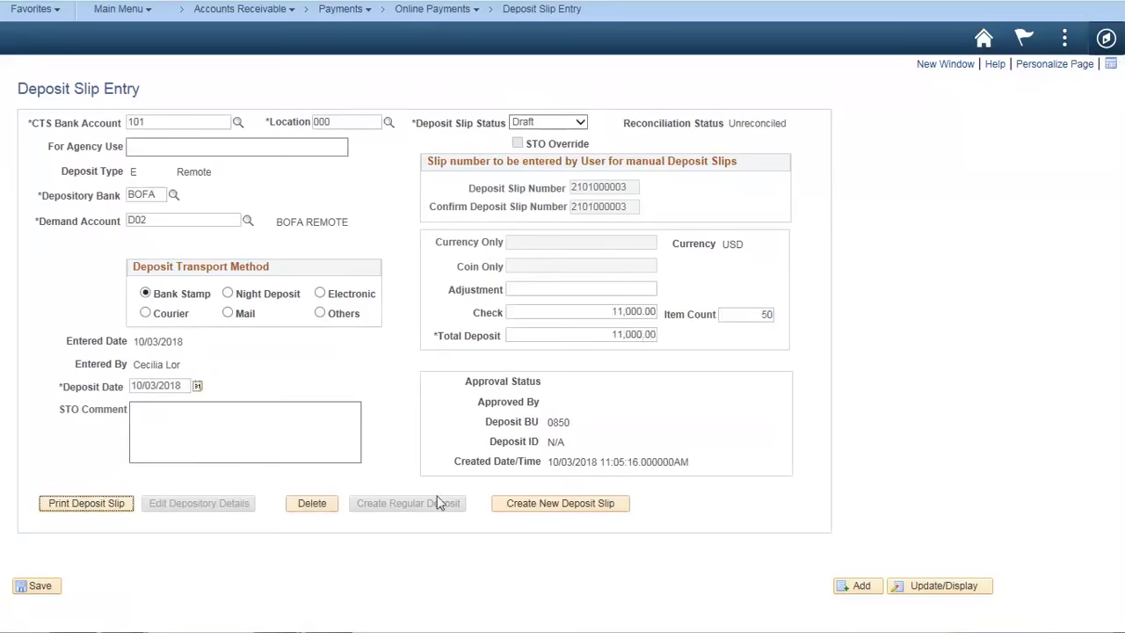
Step: Set the slip status to Ready and save it as Pre-Approved
click(581, 122)
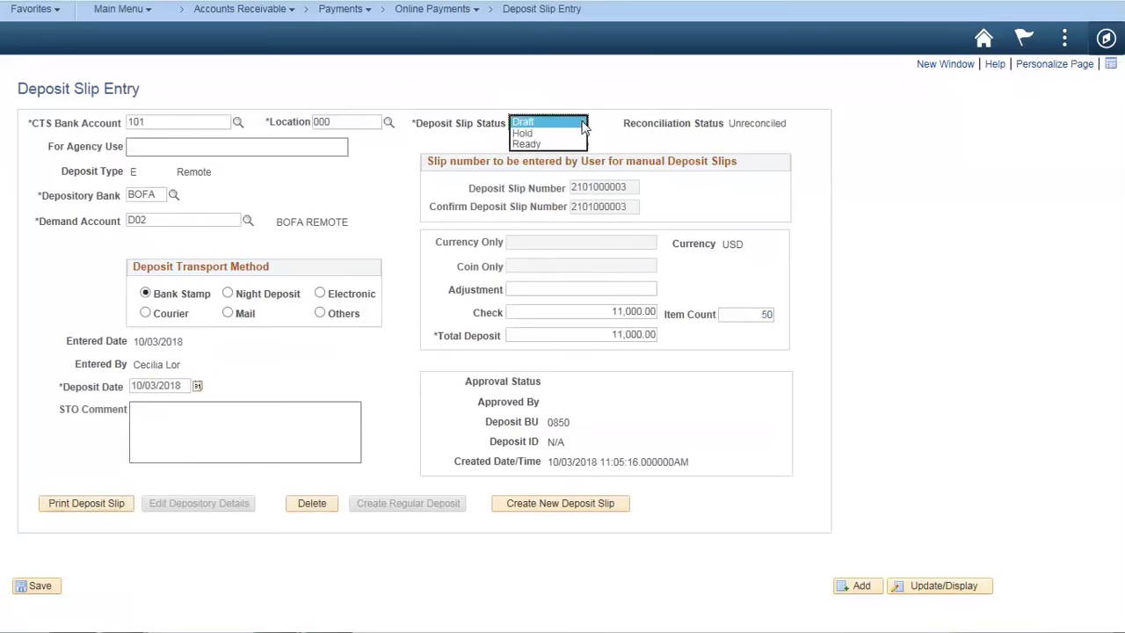
click(527, 143)
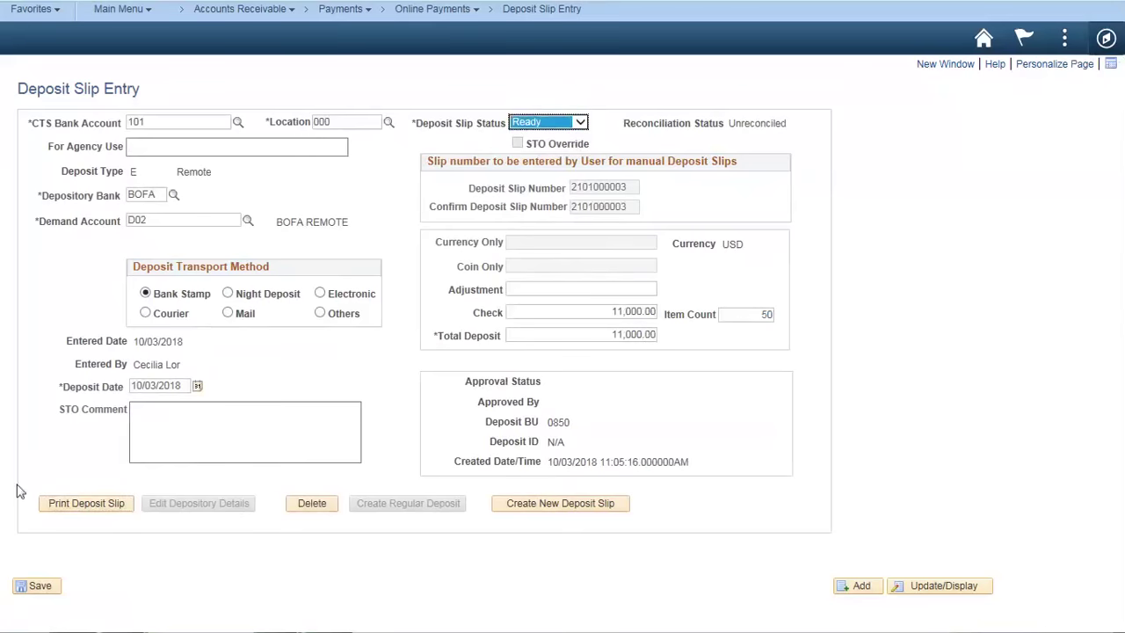
click(37, 587)
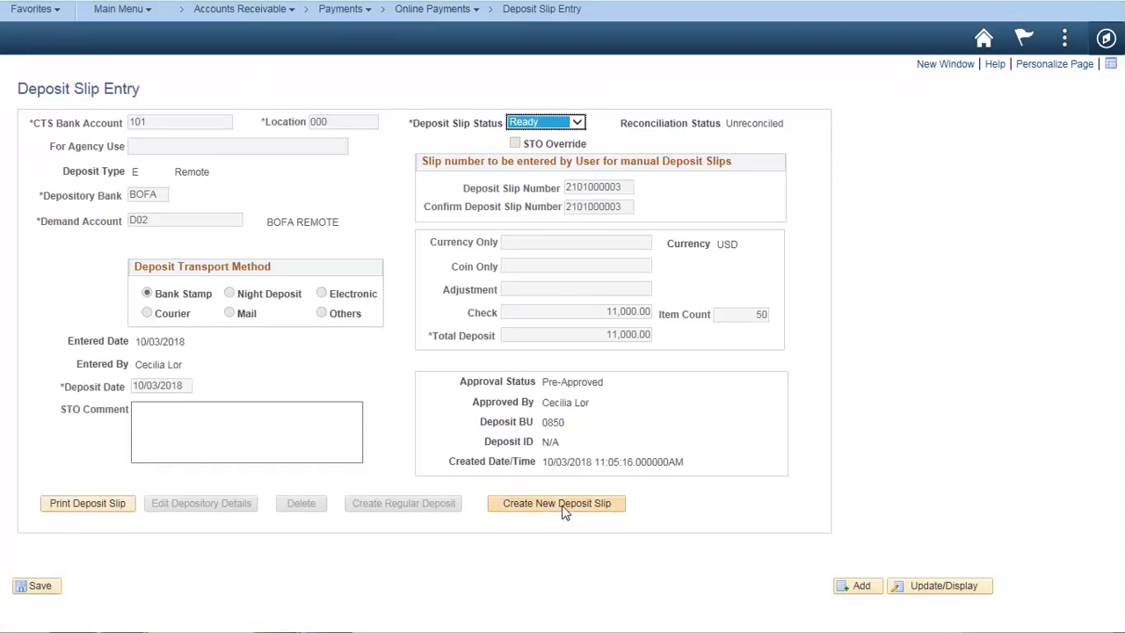
Step: Start a new blank Standard deposit slip with Deposit Type S
click(562, 507)
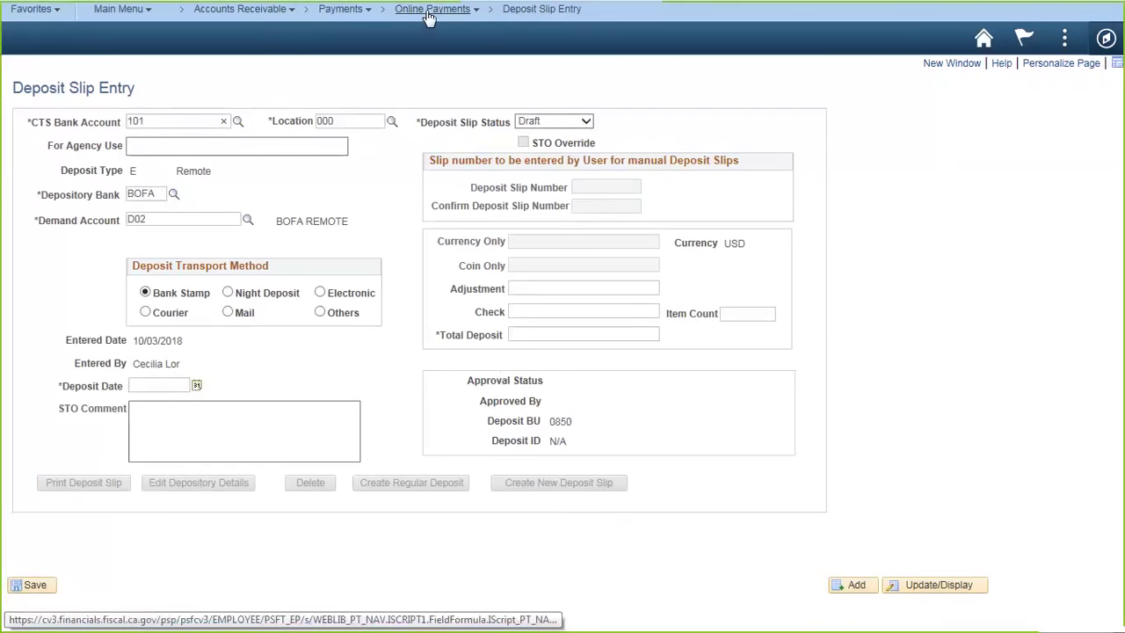
mouse_move(428, 16)
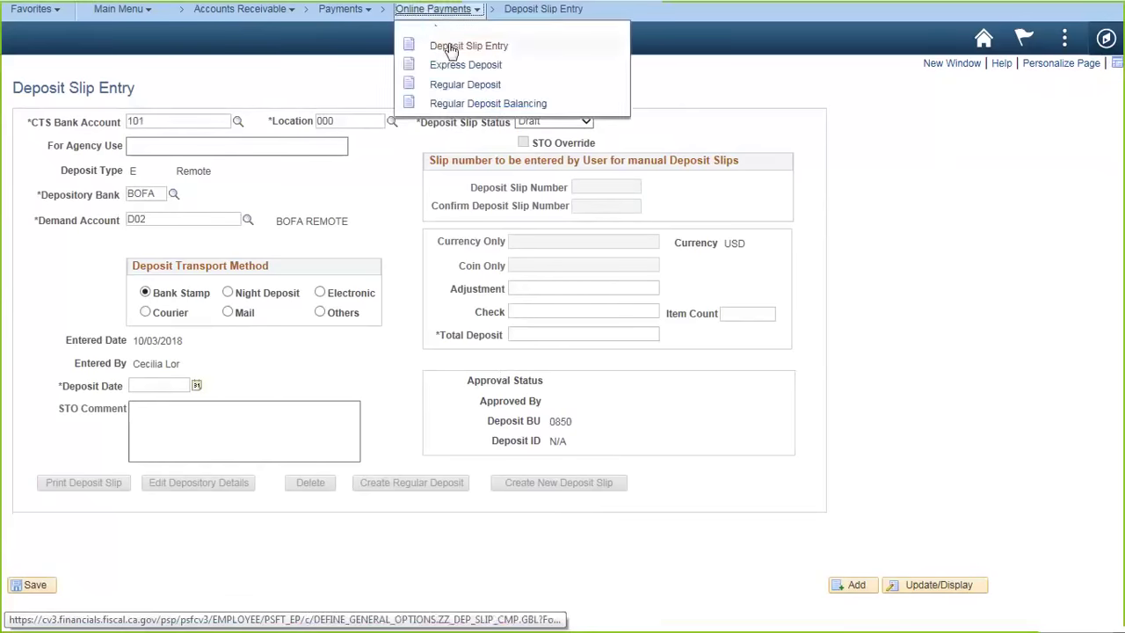
click(448, 46)
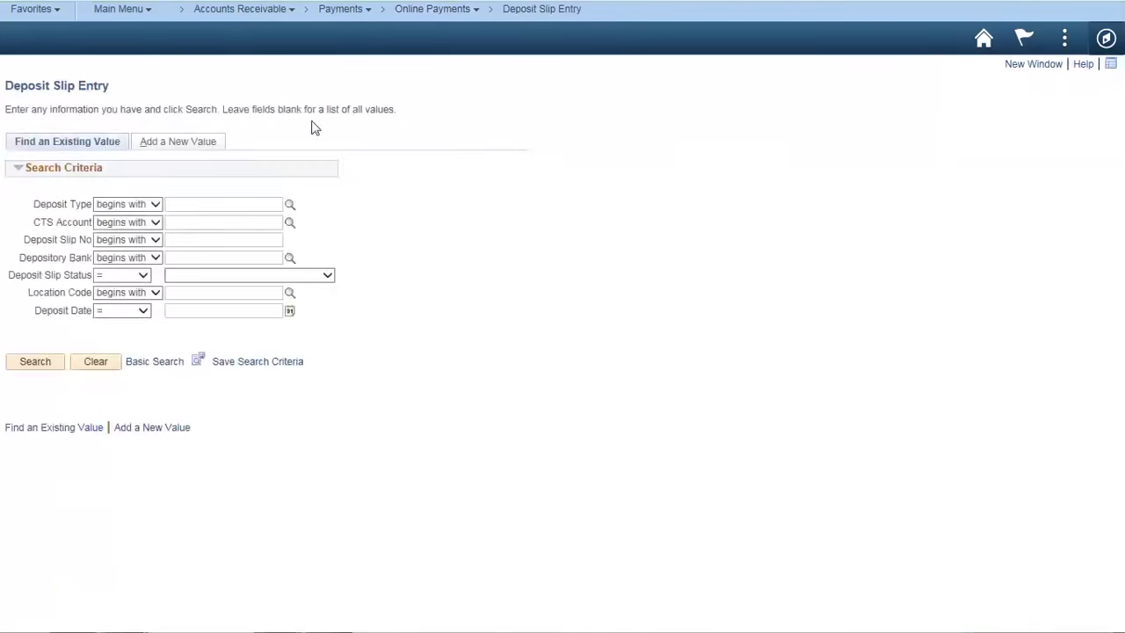
click(214, 143)
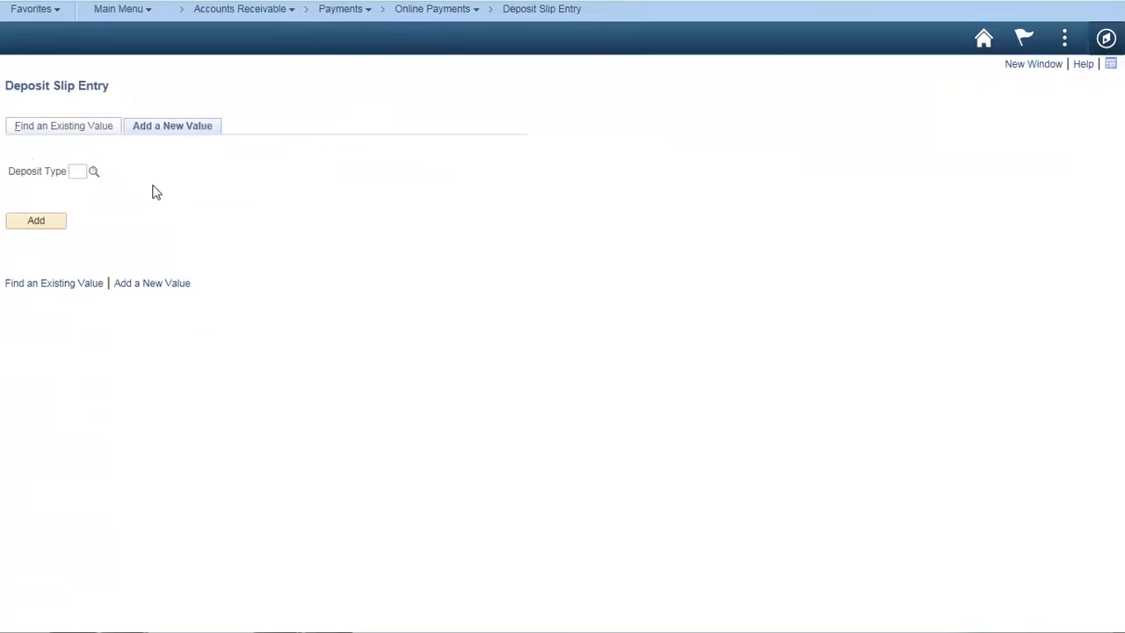
text(s)
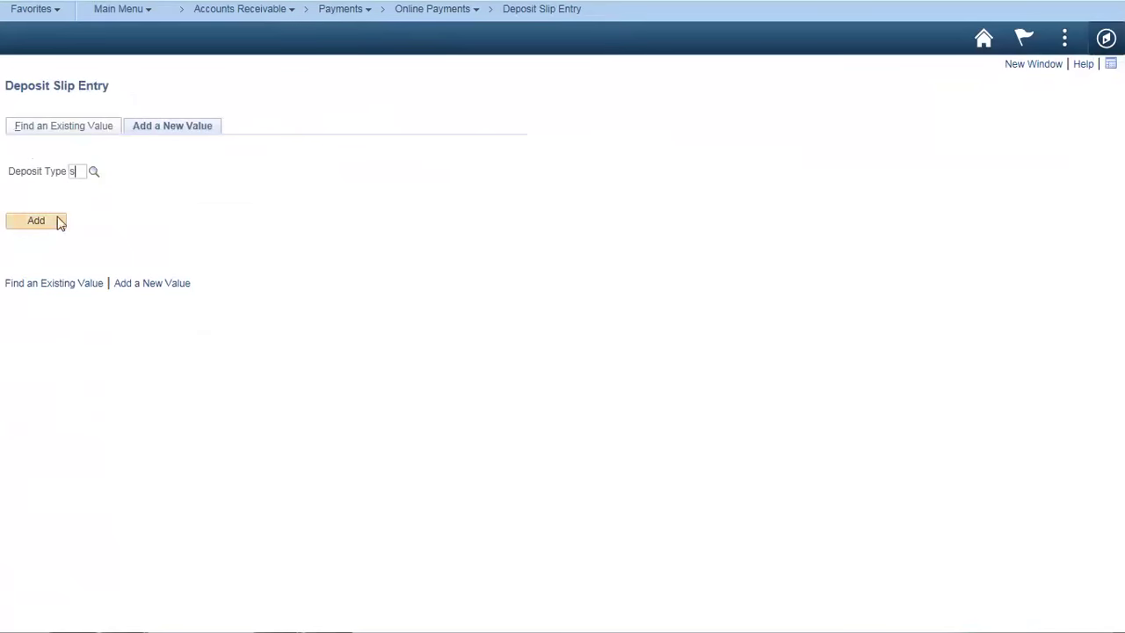
click(59, 221)
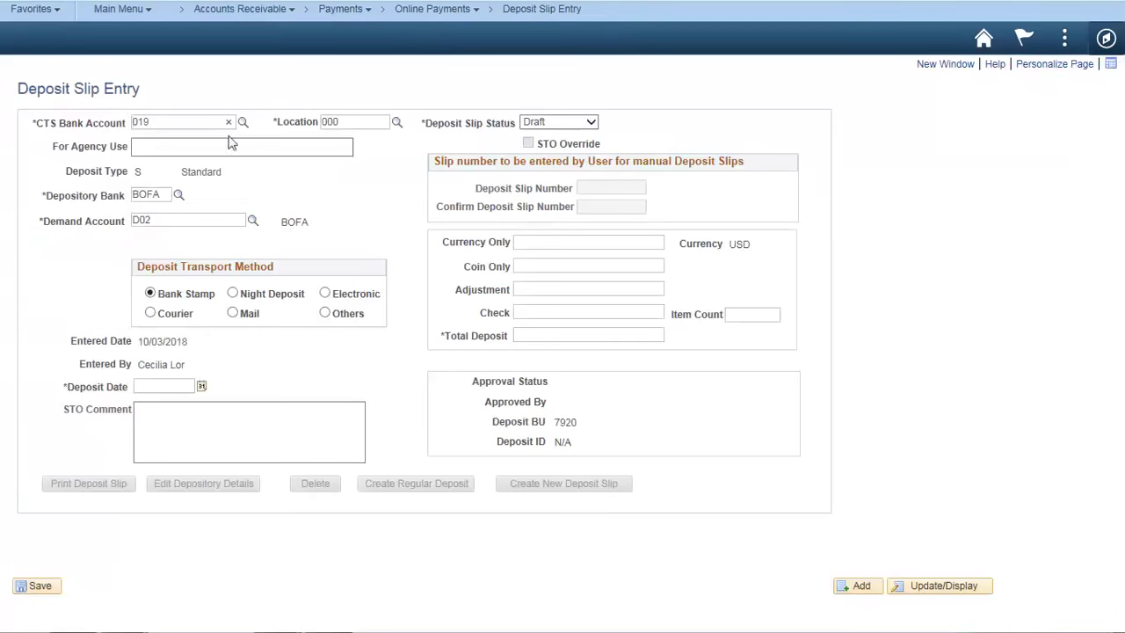
Step: Enter bank account 262, a 3.21 check amount, 3.21 total deposit and item count 1
click(229, 123)
text(262)
click(648, 312)
text(3.21)
click(639, 335)
text(3.21)
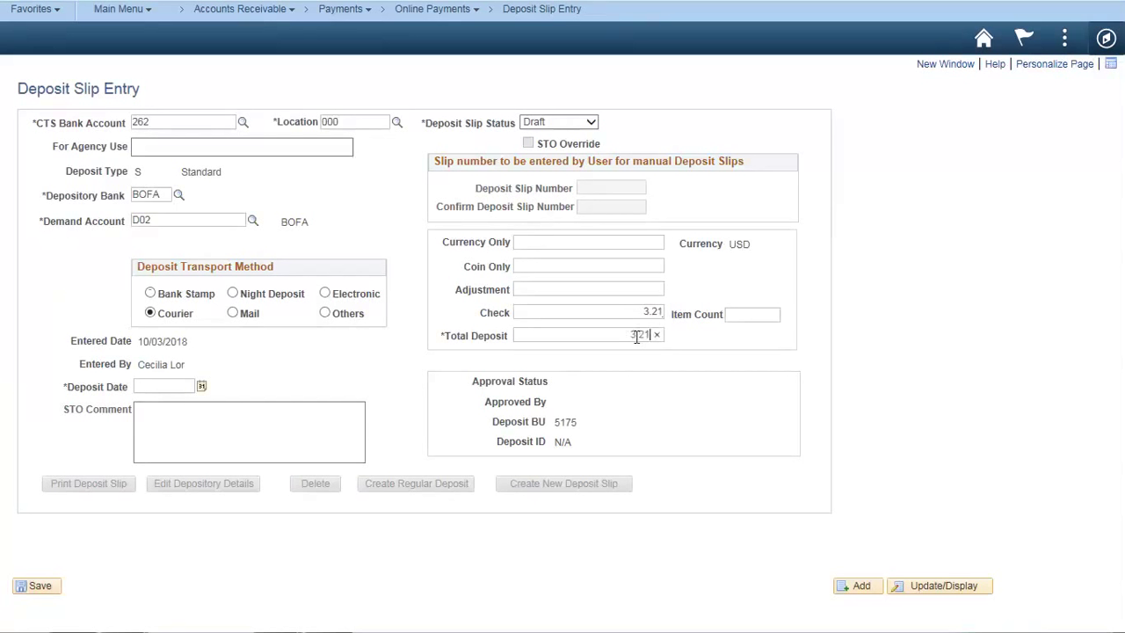
click(740, 316)
text(1)
click(202, 388)
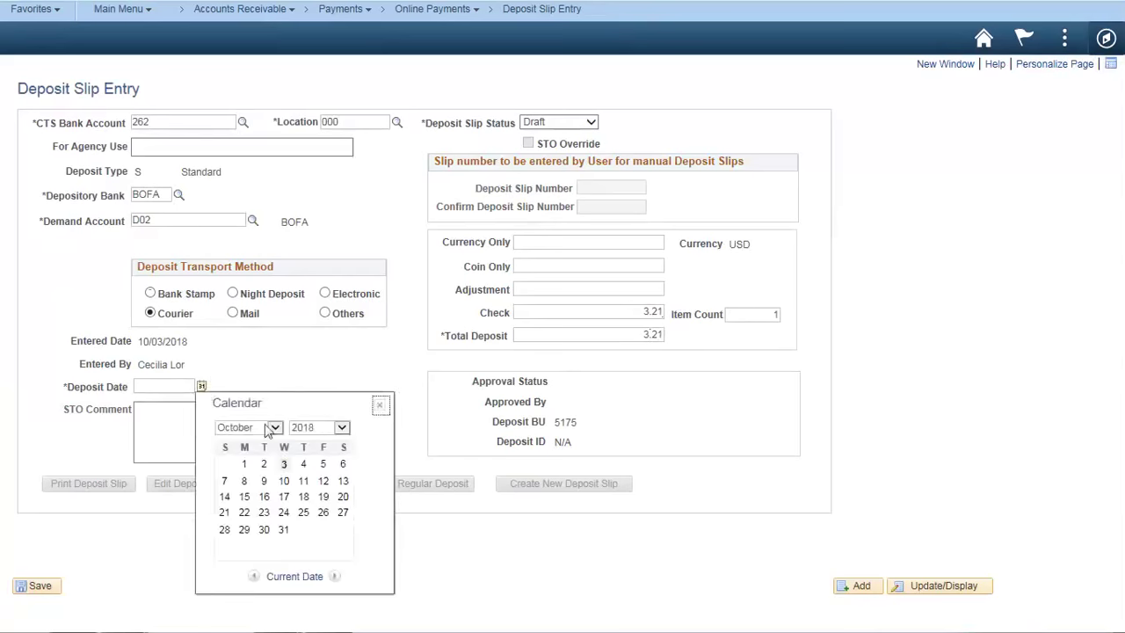
click(283, 463)
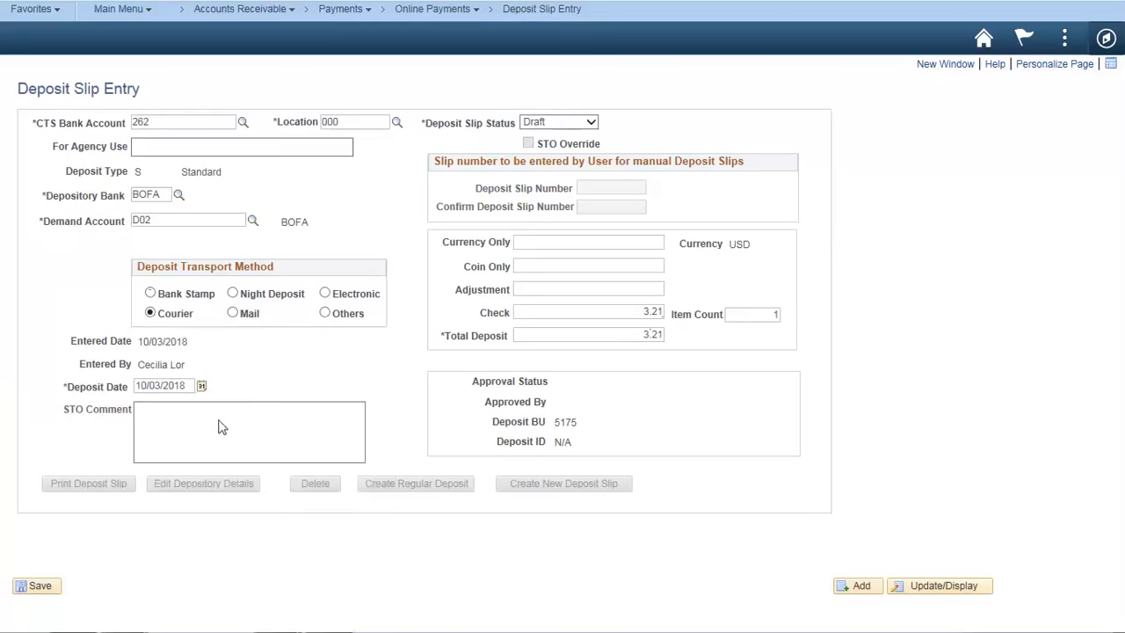
click(202, 387)
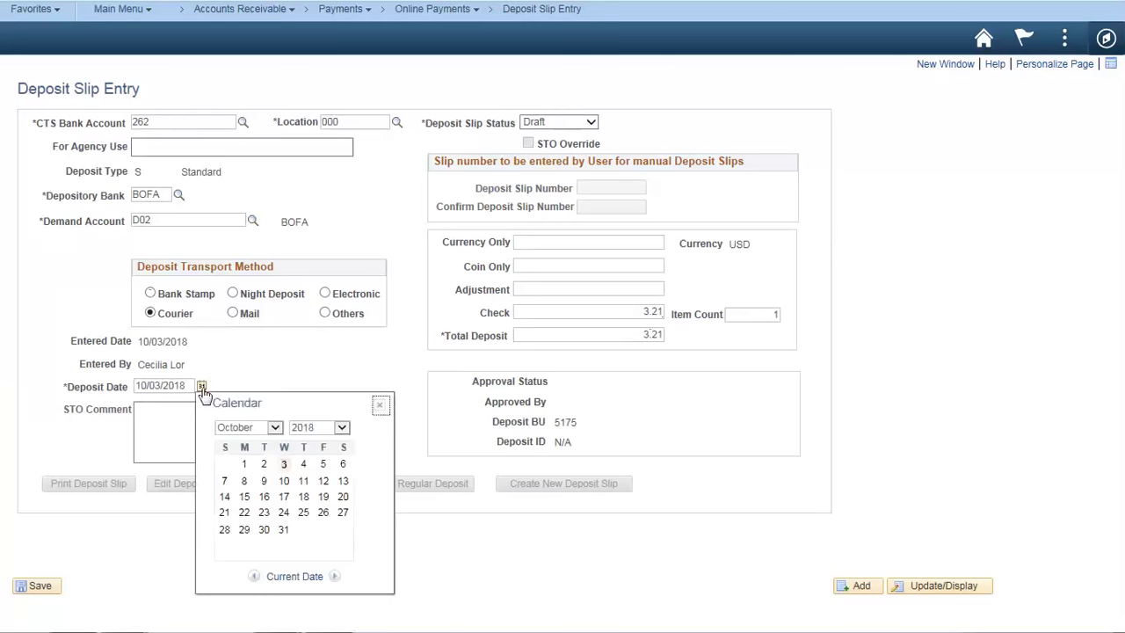
click(265, 464)
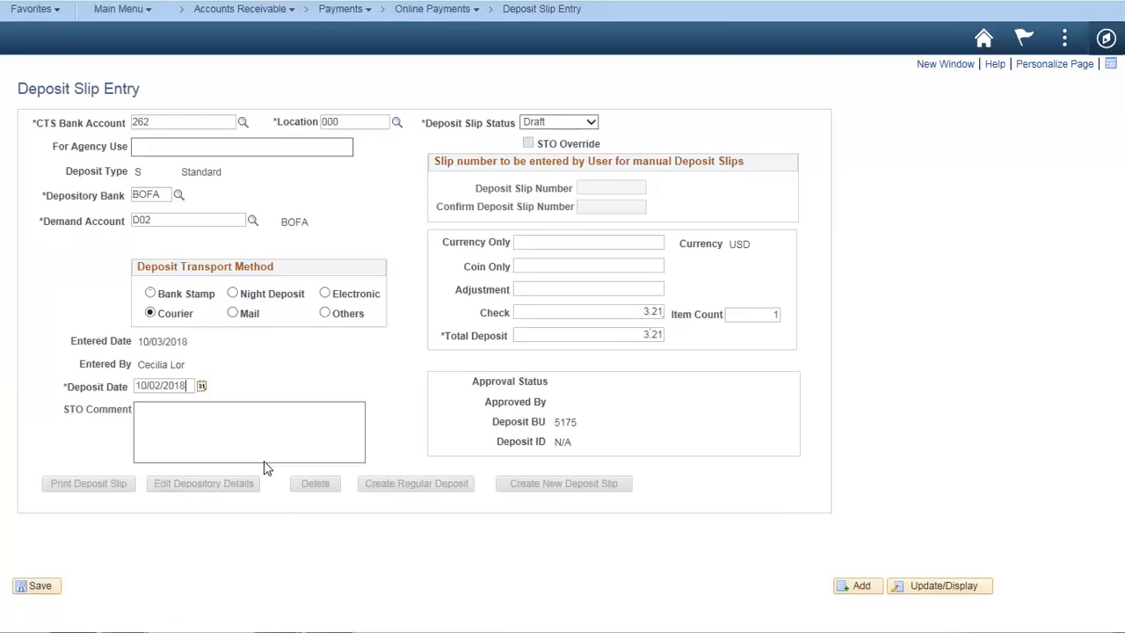
click(39, 586)
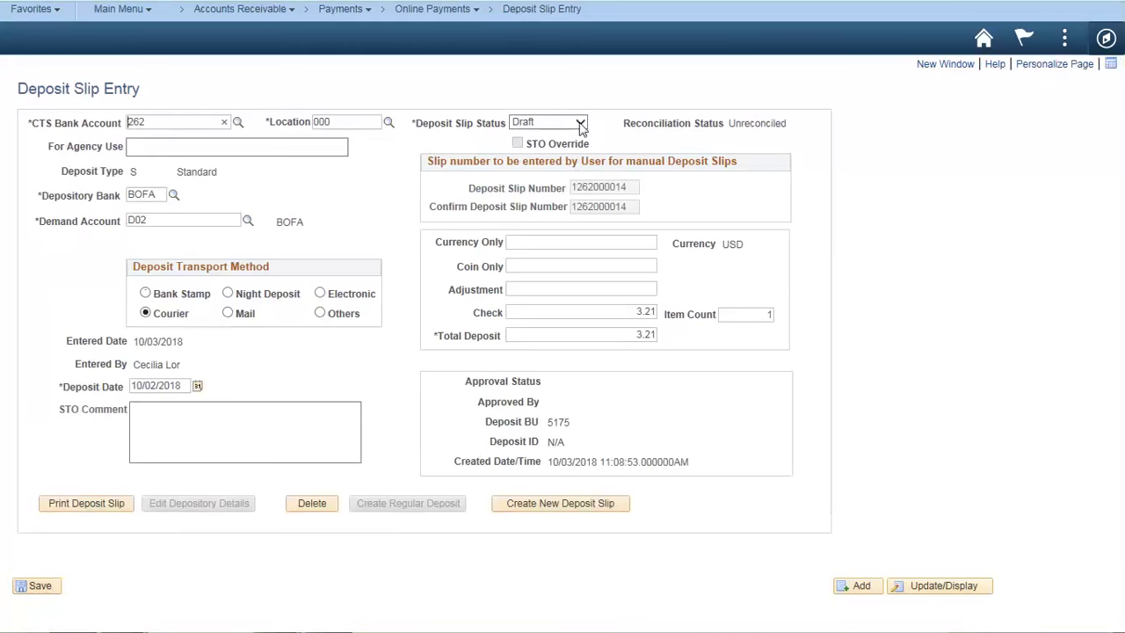
click(580, 125)
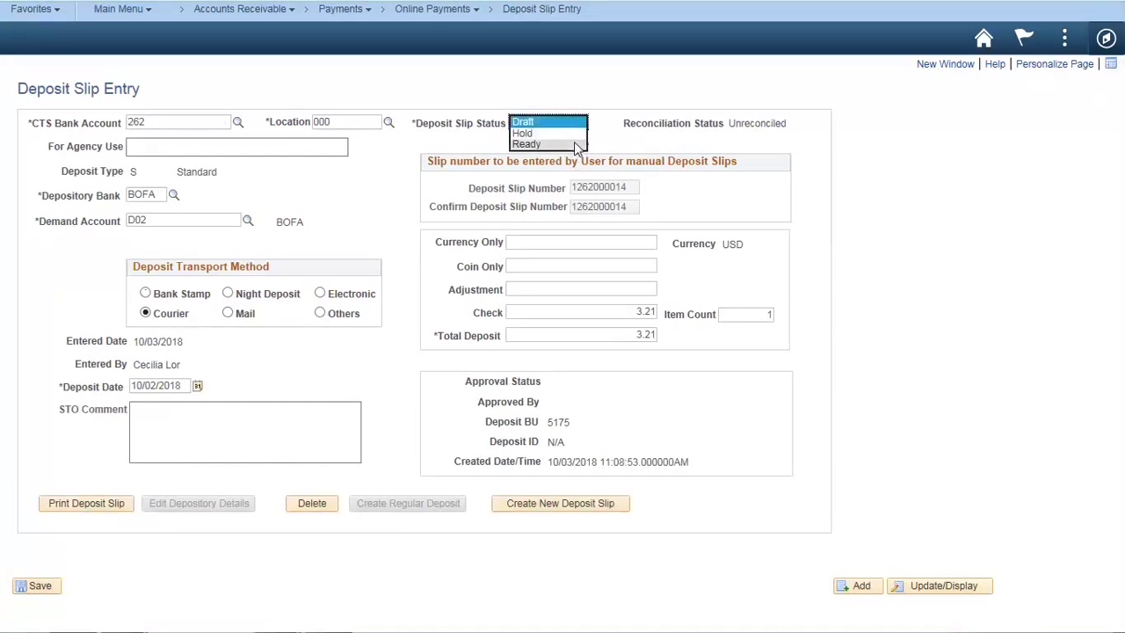
click(576, 144)
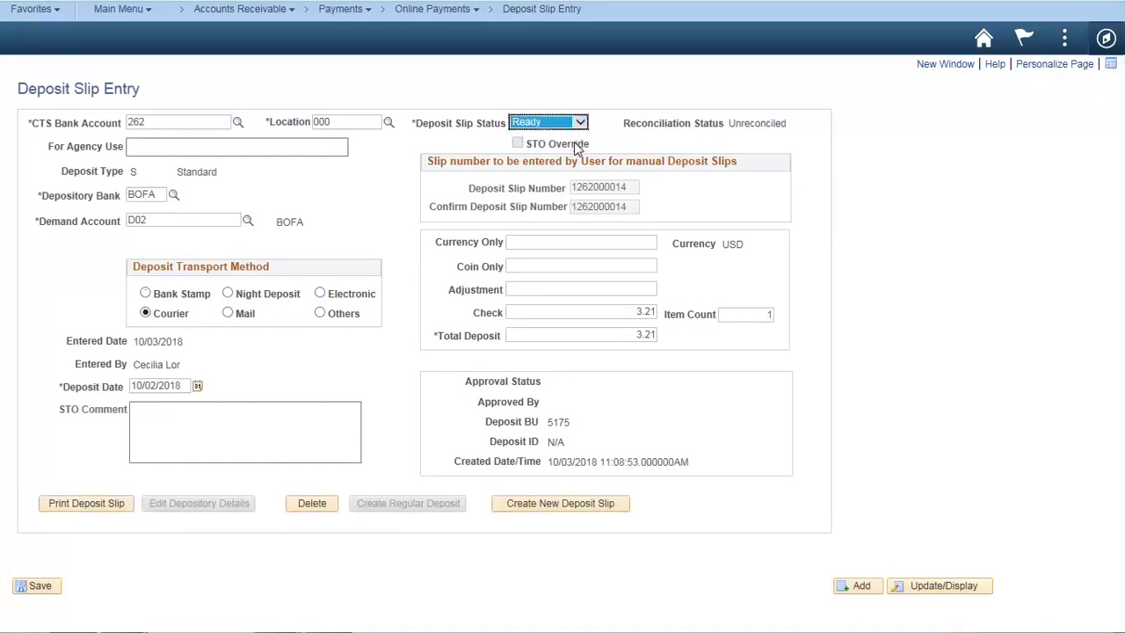
click(37, 586)
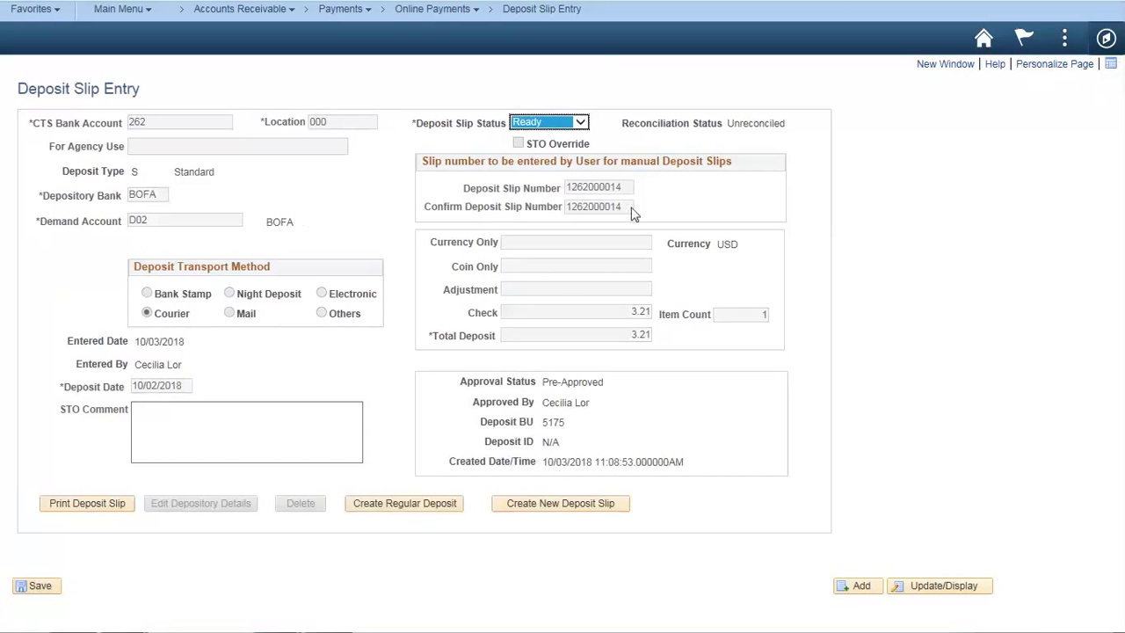
click(416, 509)
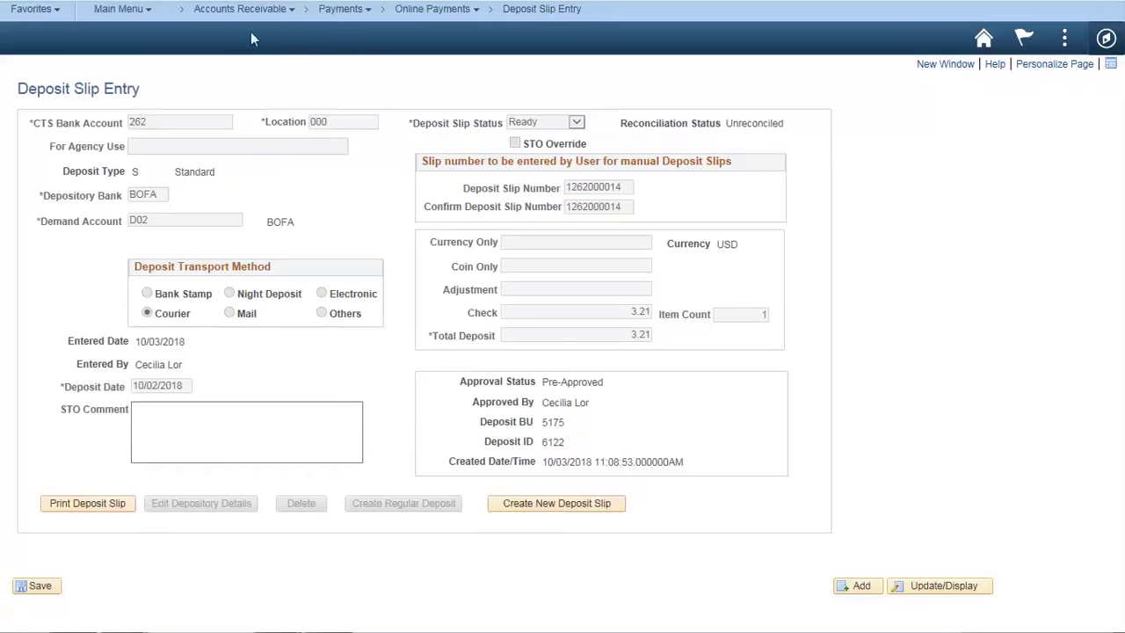
Step: Search Regular Deposit for unit 5175, deposit ID 6122, and open it
click(409, 12)
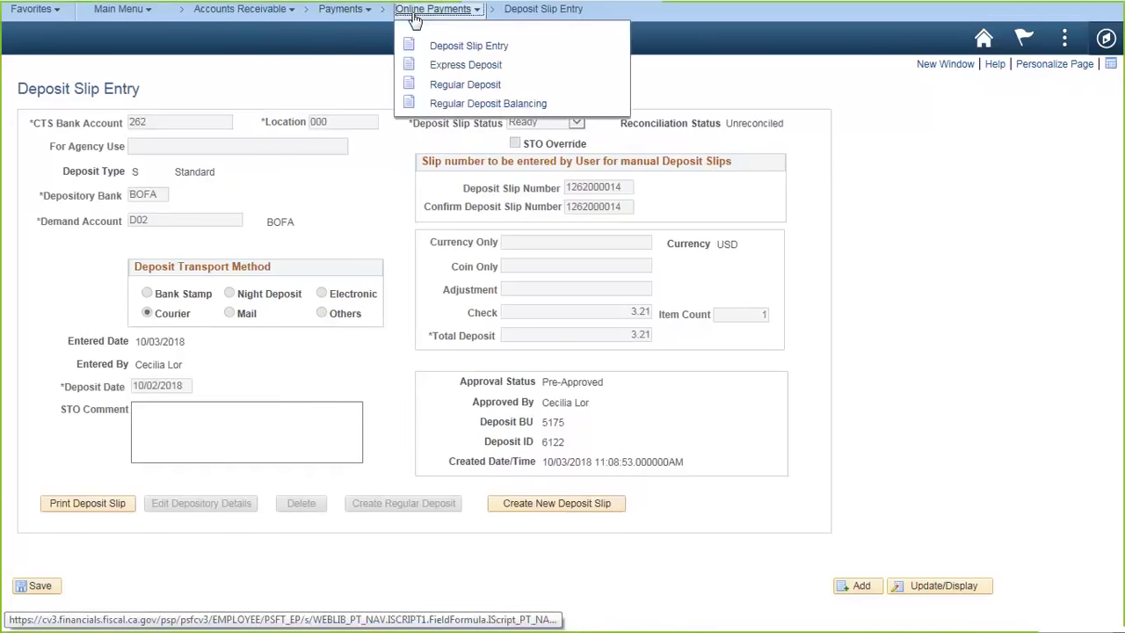
click(441, 91)
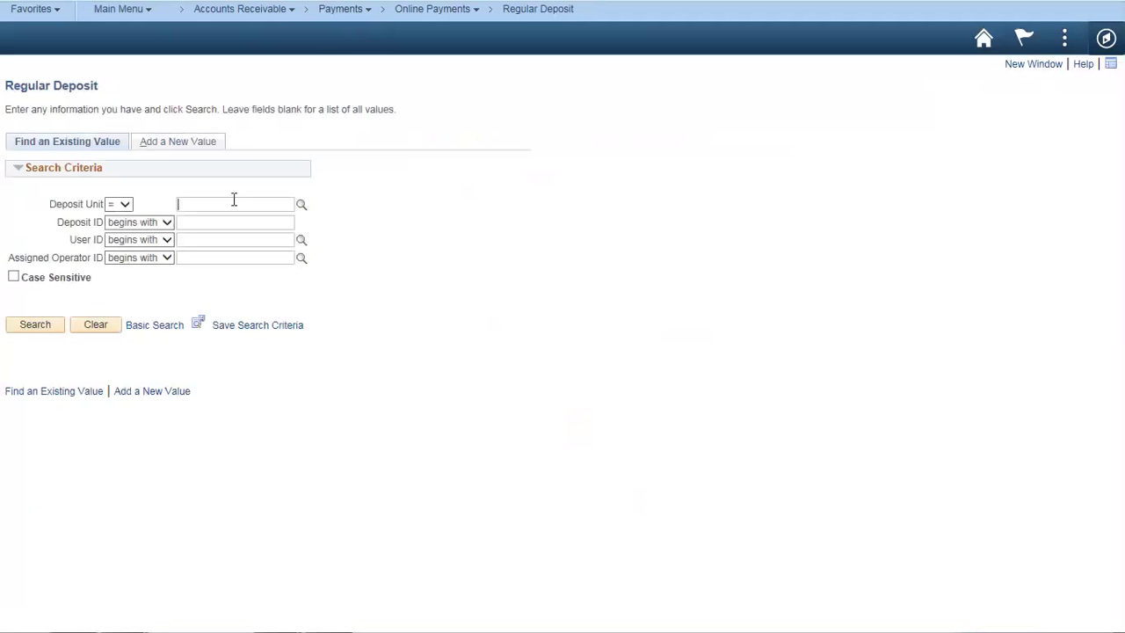
text(5175)
text(6122)
click(49, 331)
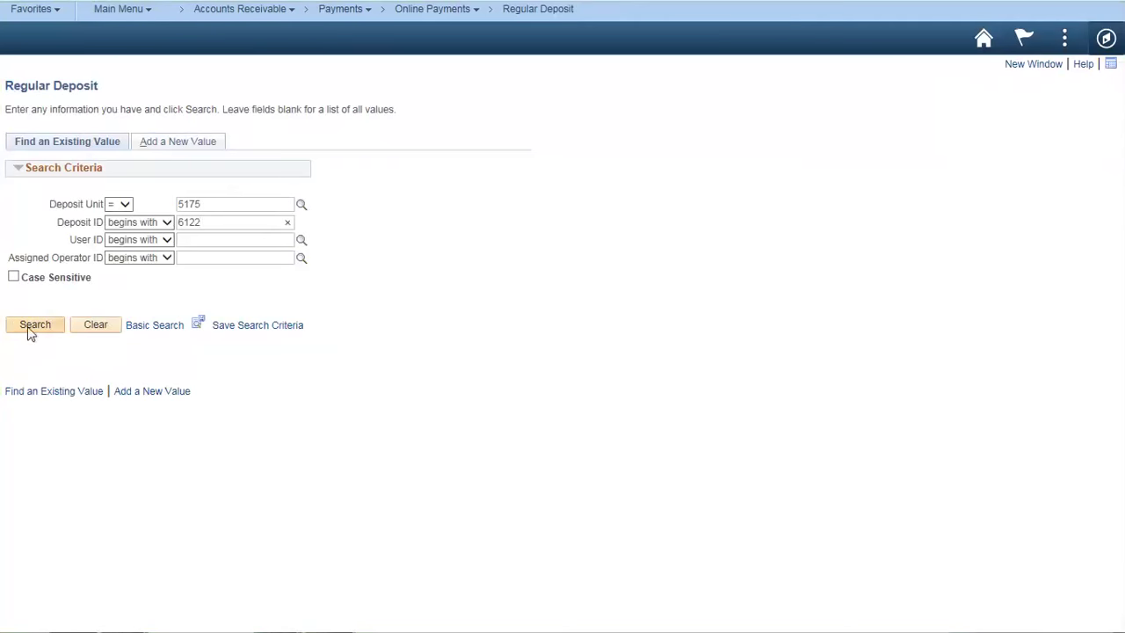
click(31, 332)
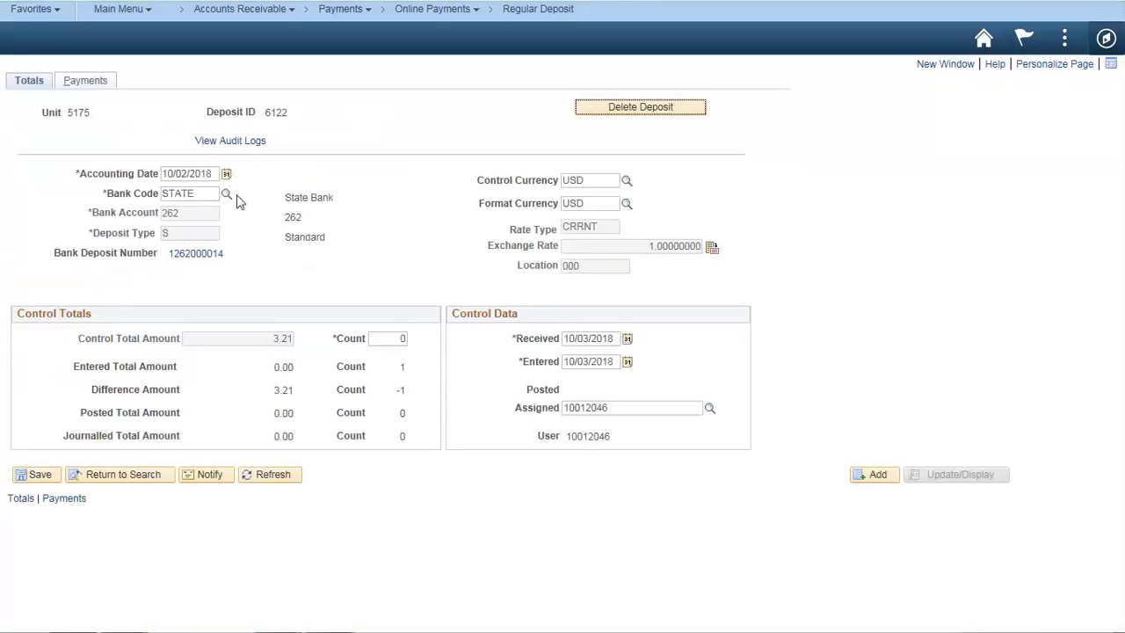
Step: Change deposit 6122's Control Totals Count from 0 to 1
triple_click(220, 255)
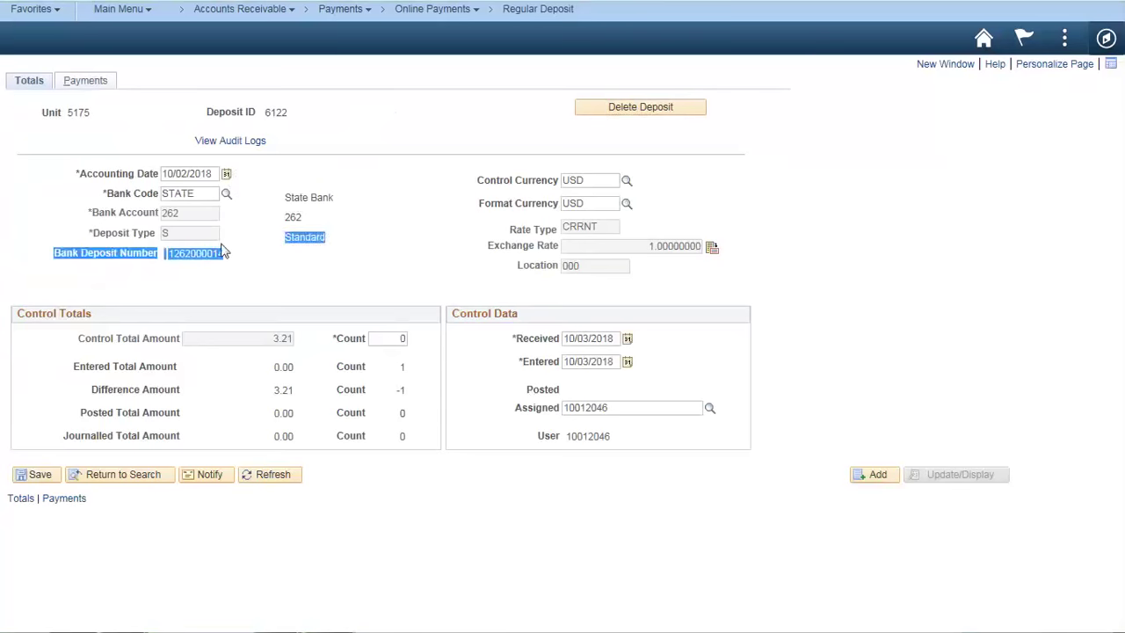
click(246, 279)
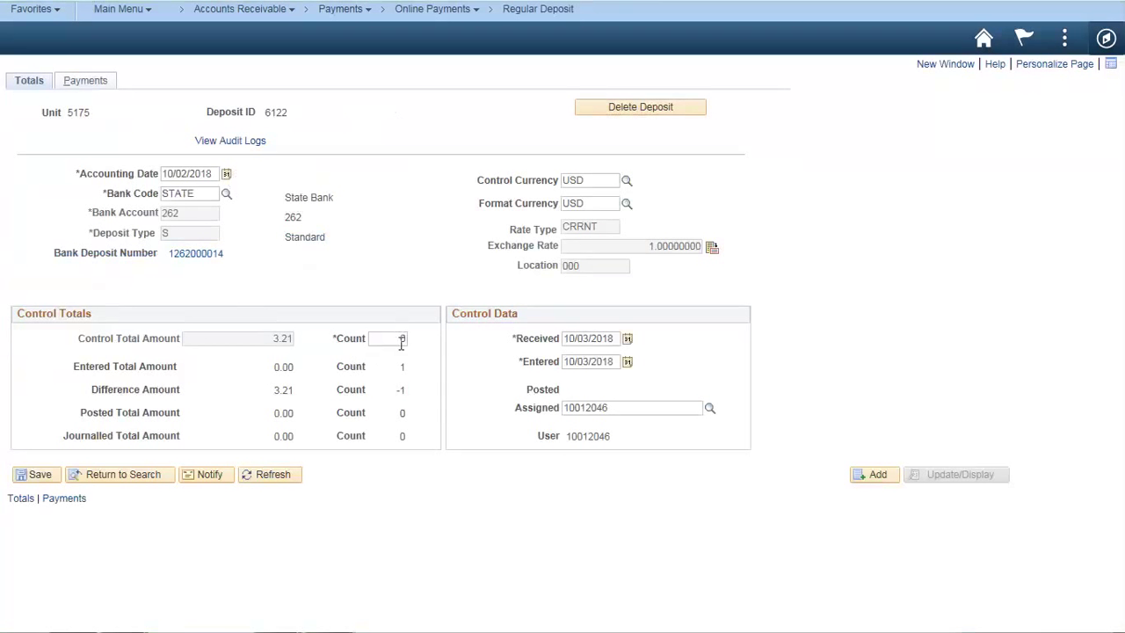
double_click(400, 341)
text(1)
Step: Add payment LAUA5 for 3.21 on the Payments page and mark it Journal Directly
click(102, 85)
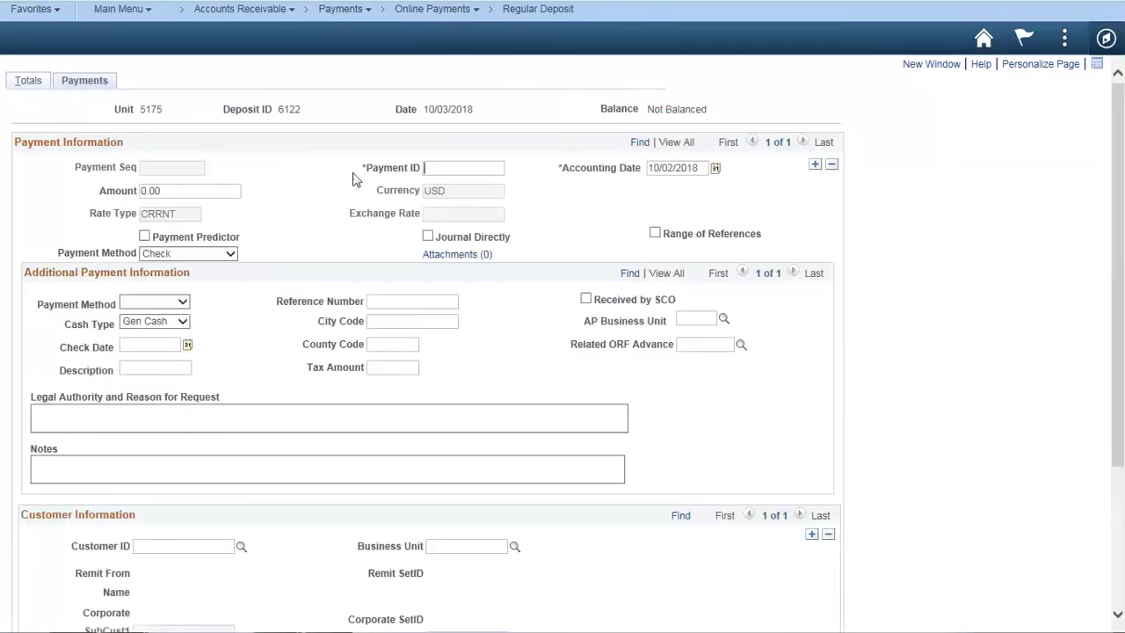
text(LAUA5)
click(220, 192)
click(233, 191)
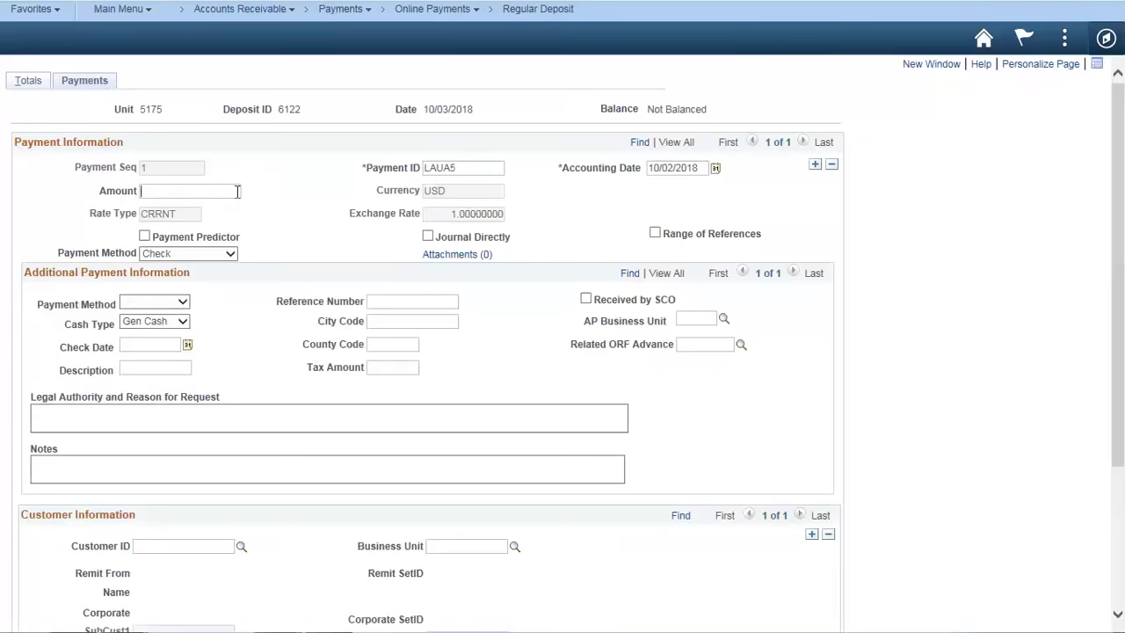
text(3.21)
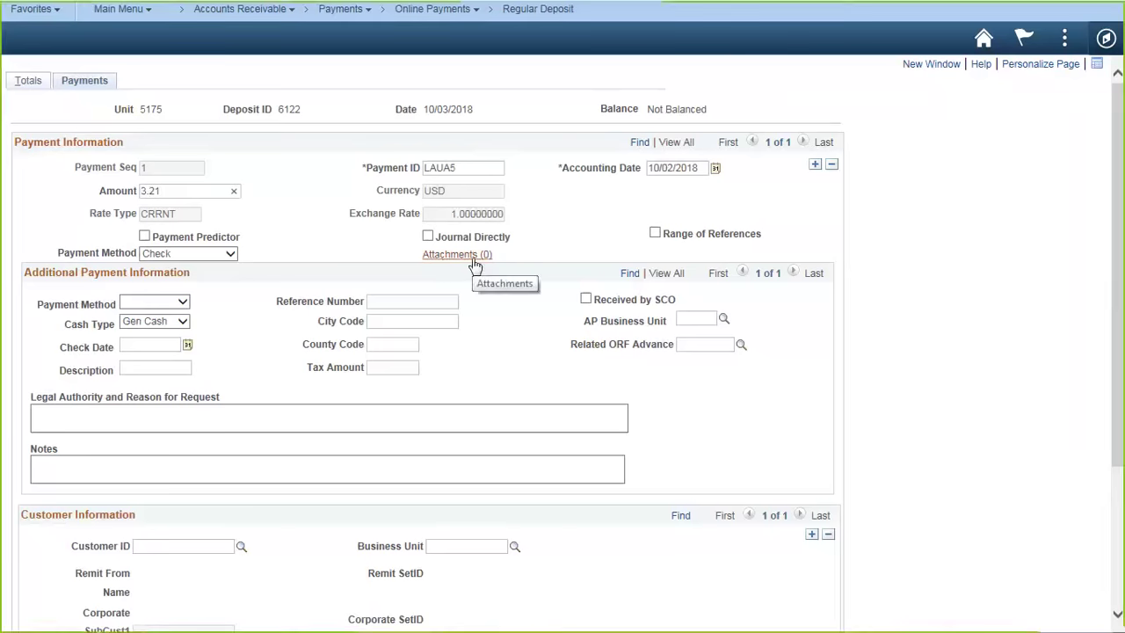
click(428, 238)
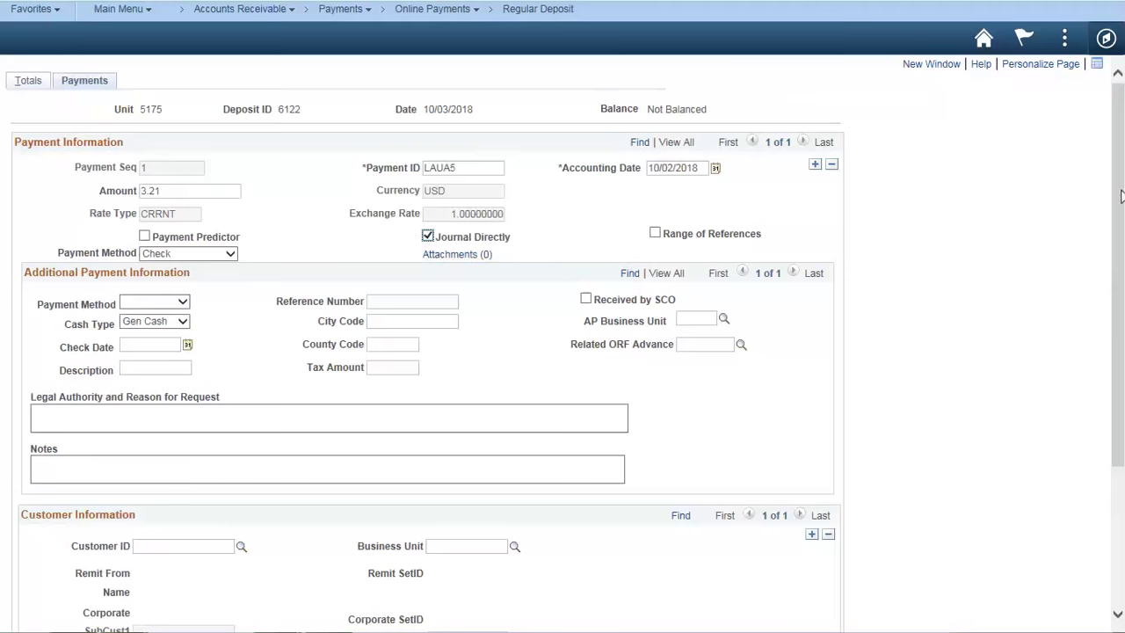
scroll(1120, 195, down, 2)
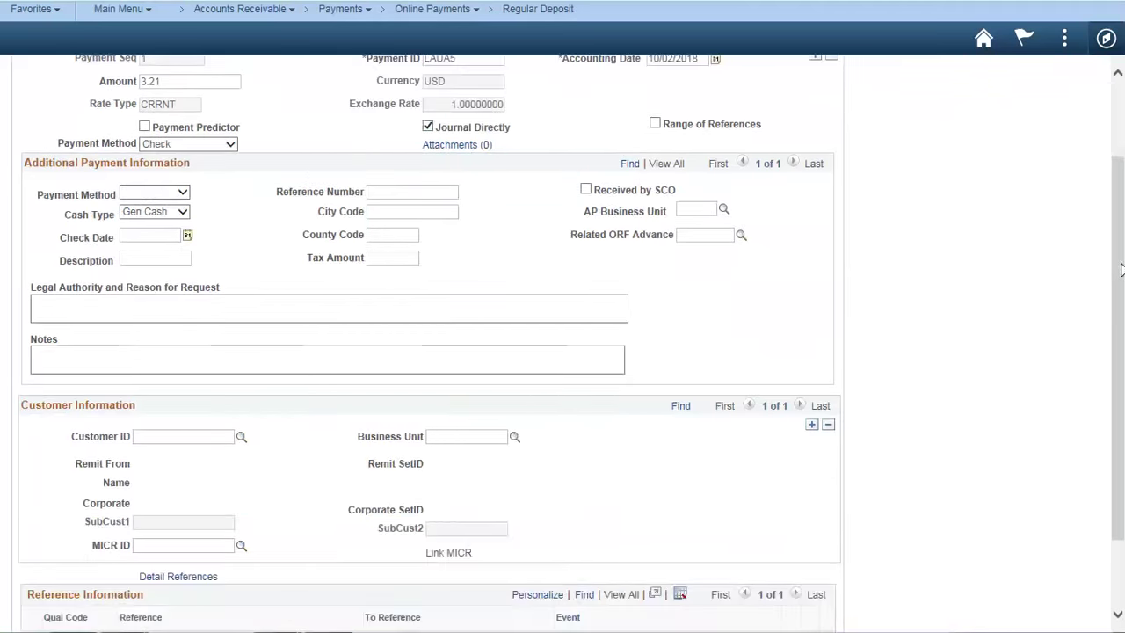
Step: Save the LAUA5 payment so deposit 6122 shows Balanced
scroll(1118, 311, down, 2)
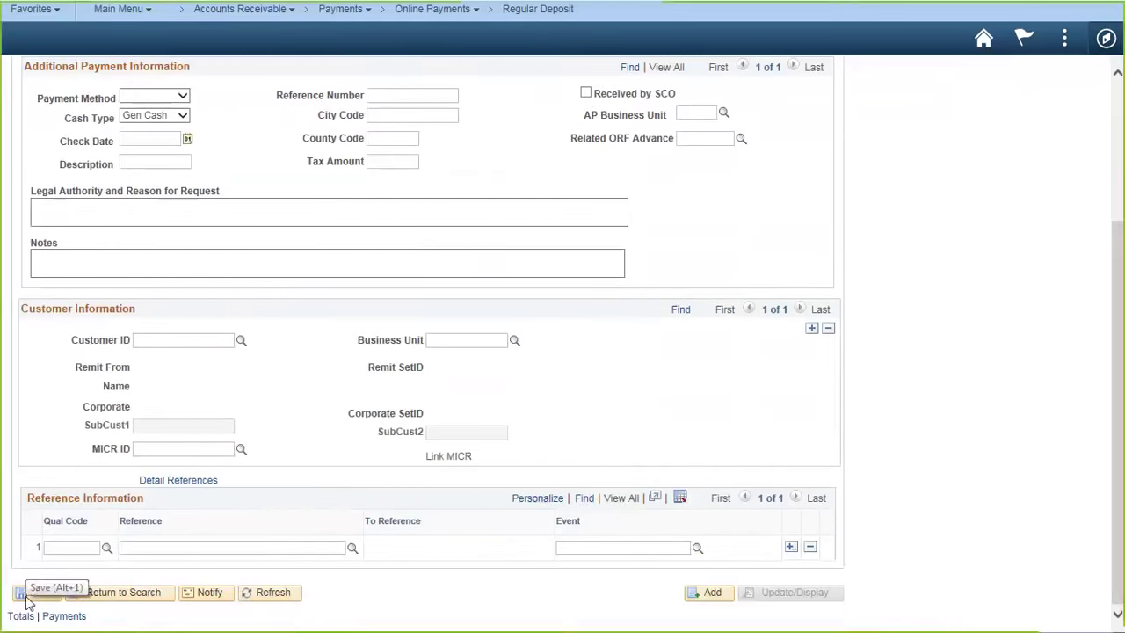
click(27, 598)
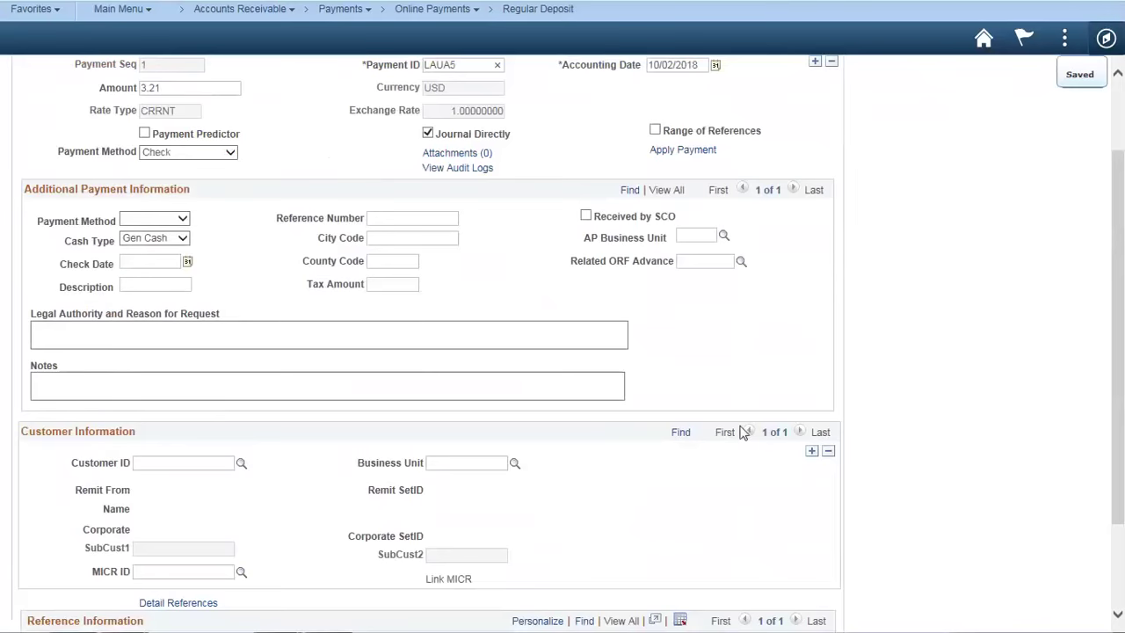
drag(1119, 279, 1118, 211)
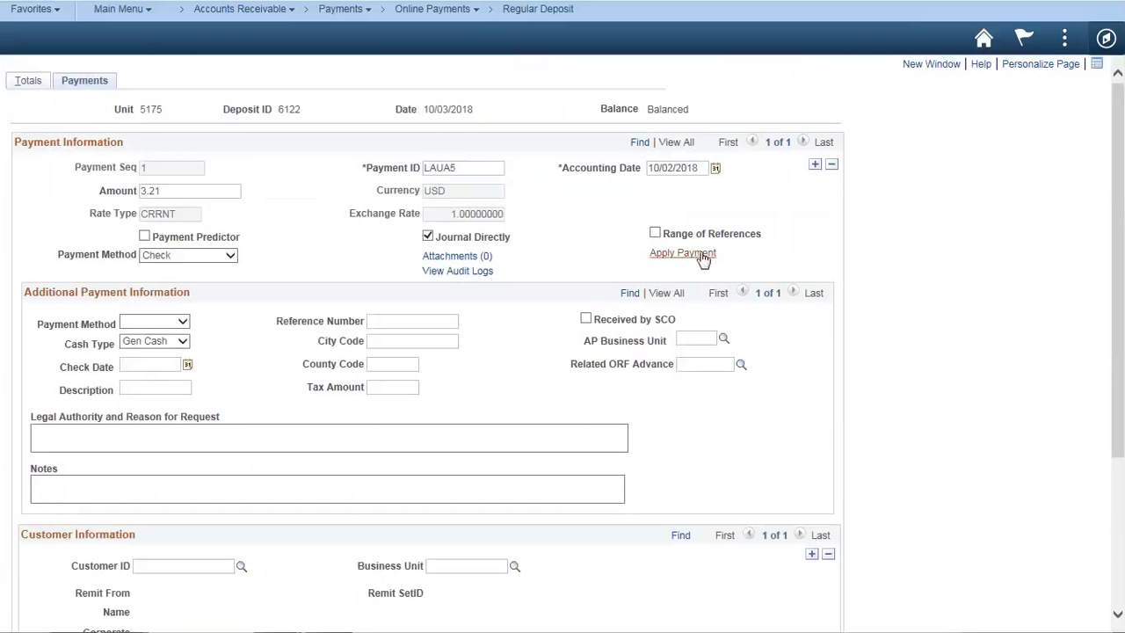
Step: Open LAUA5's accounting entries with all distribution columns and set line 1 amount to -3.21
click(703, 254)
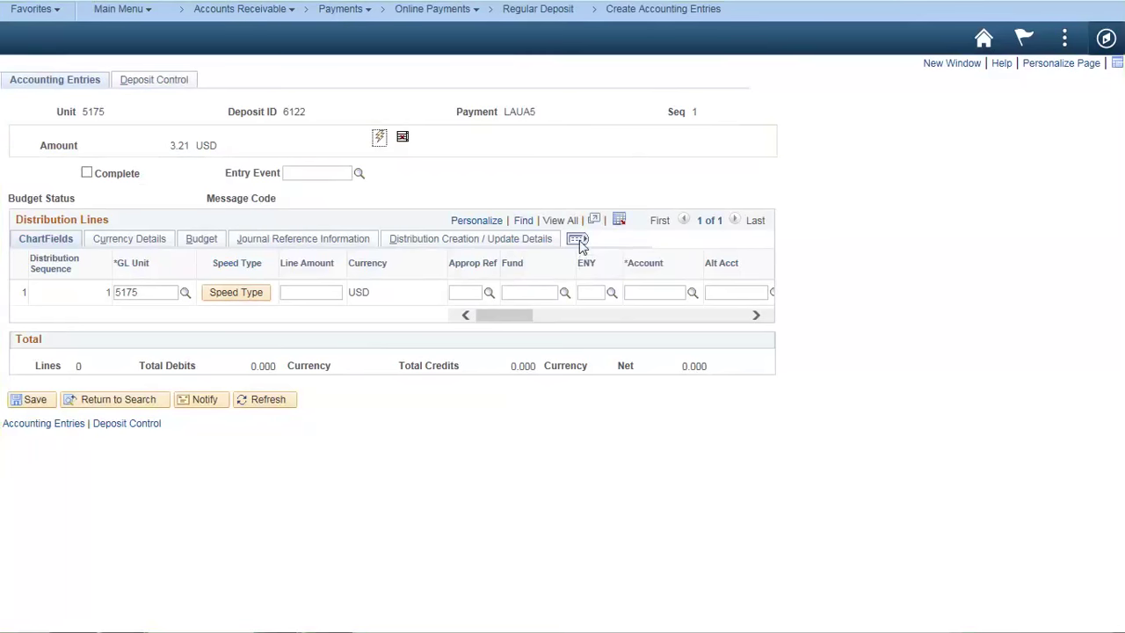
click(578, 239)
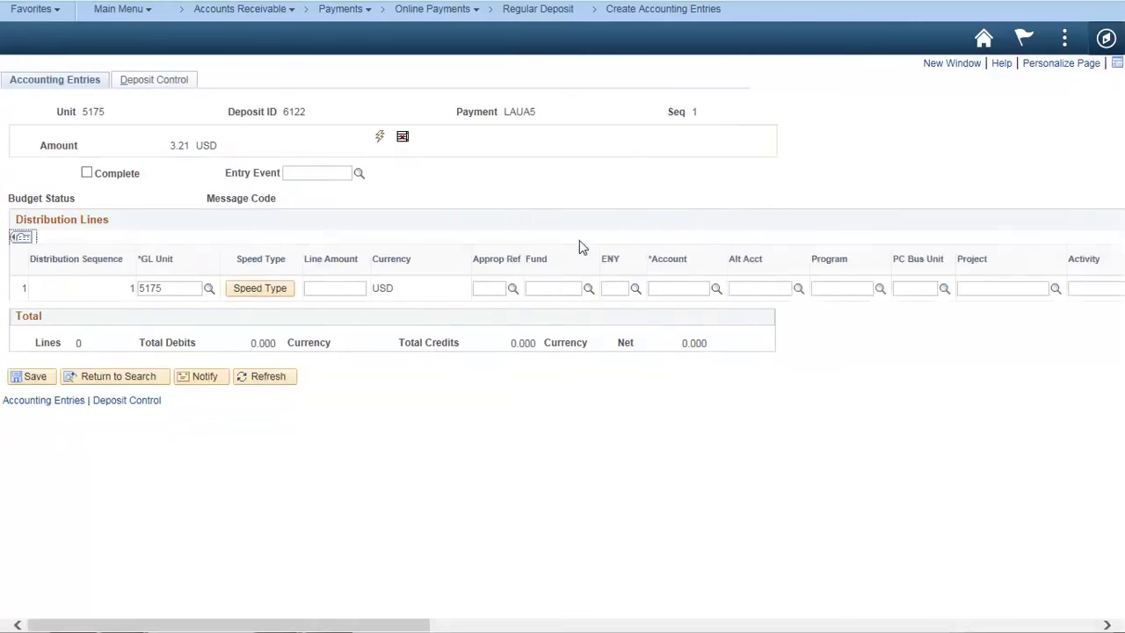
click(339, 289)
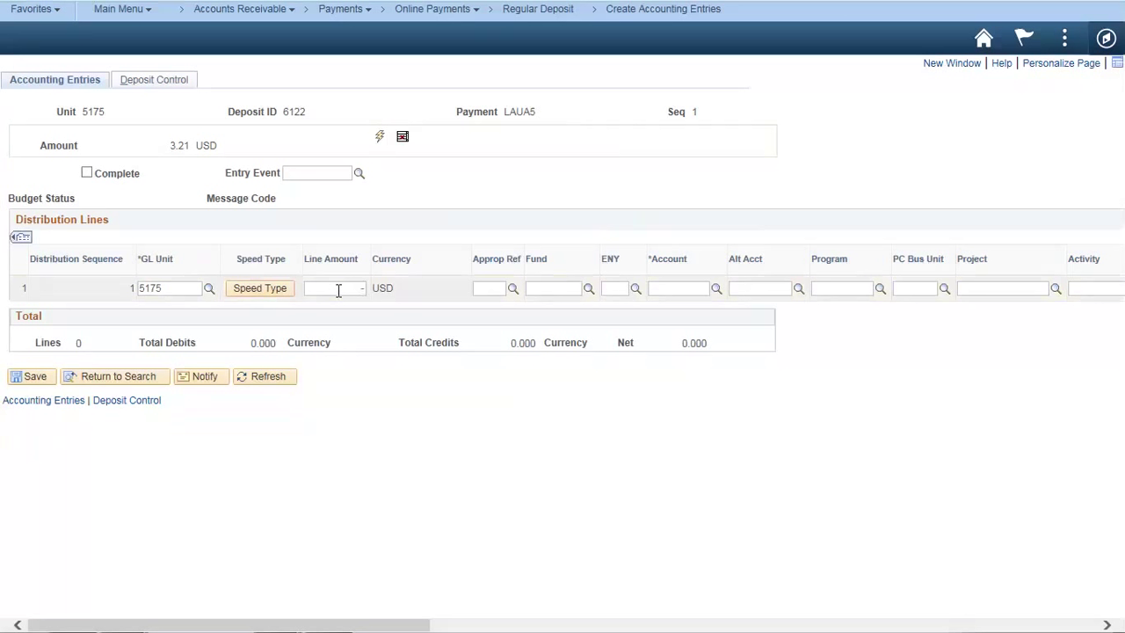
text(3.21)
Step: Give distribution line 1 fund 0001, ENY 2018 and account 4110200, confirmed via lookup
click(493, 293)
click(537, 289)
text(0001)
click(614, 289)
text(2018)
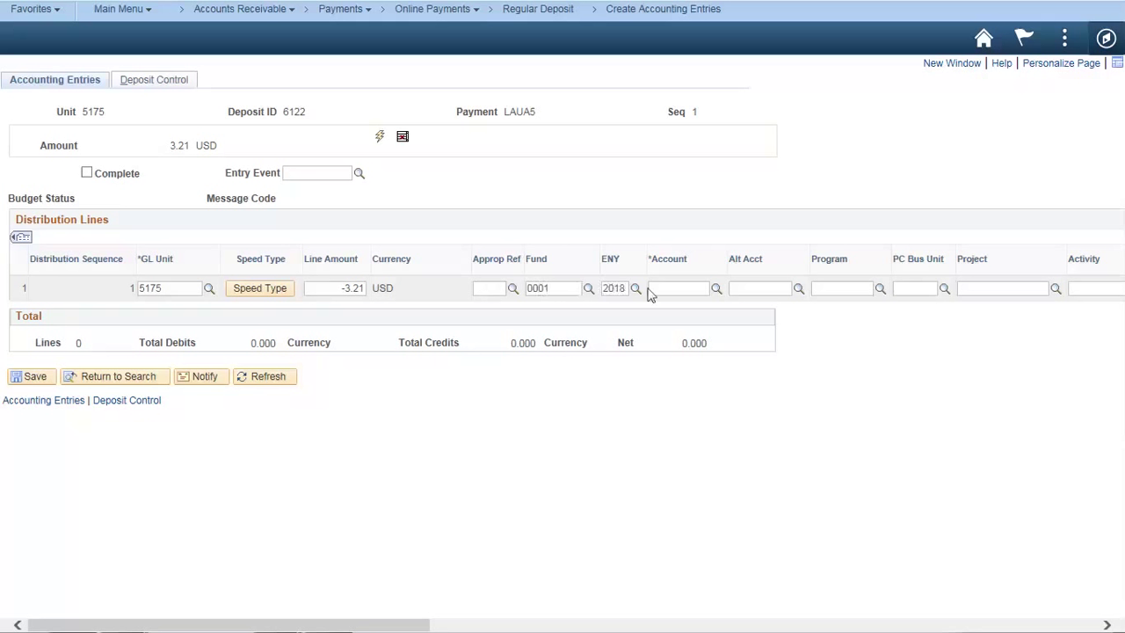
click(657, 288)
text(4110200)
click(716, 288)
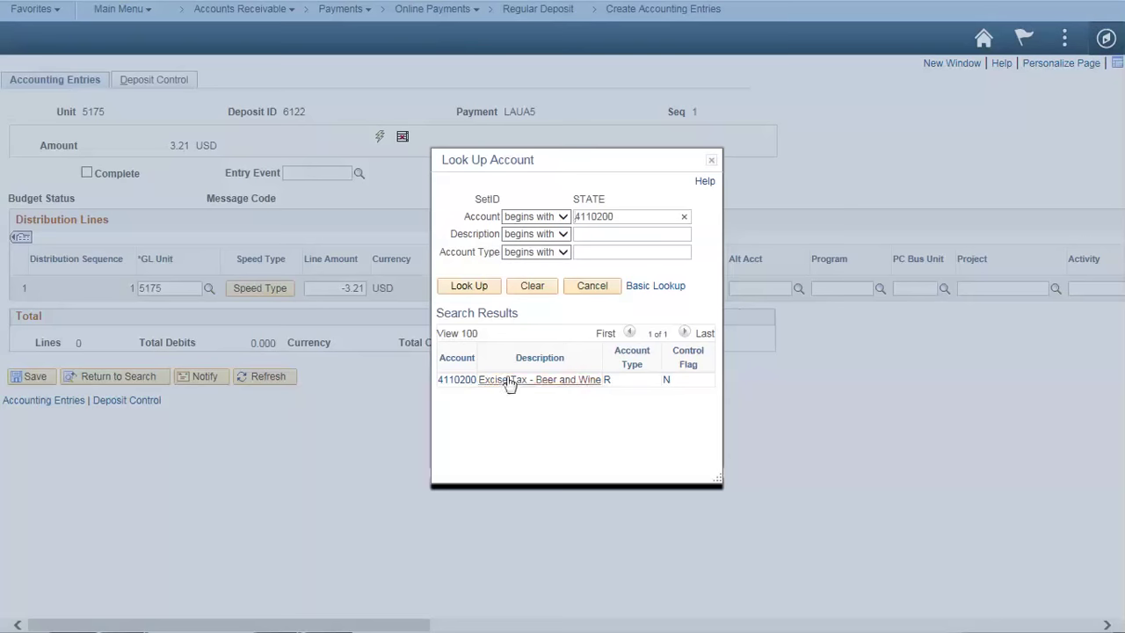
click(508, 381)
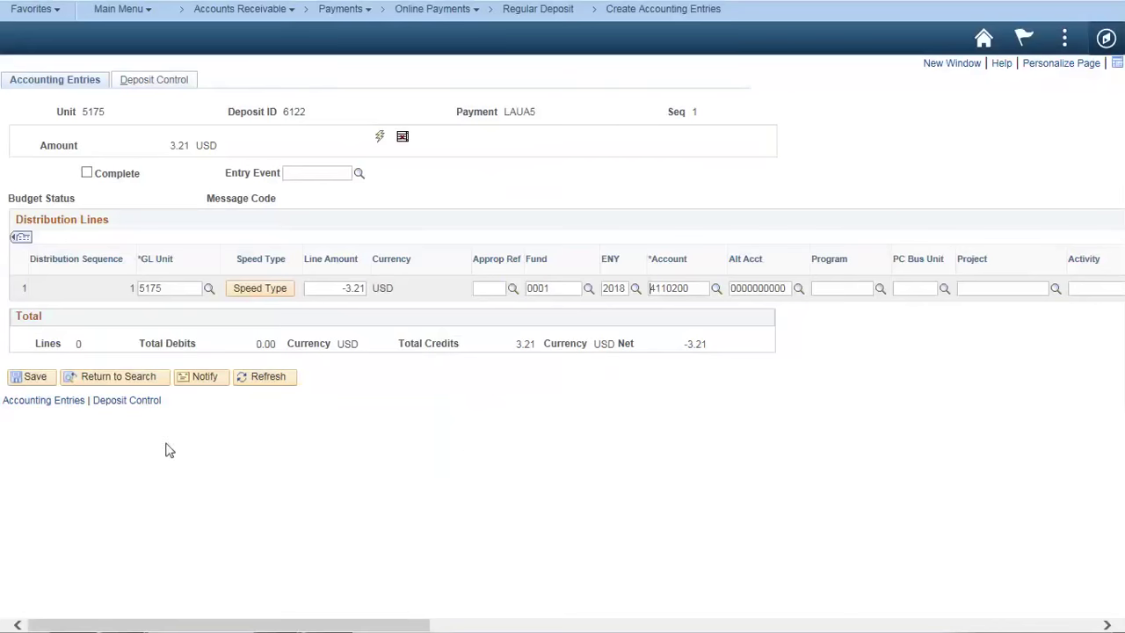
Step: Save the -3.21 distribution line to account 4110200
click(35, 376)
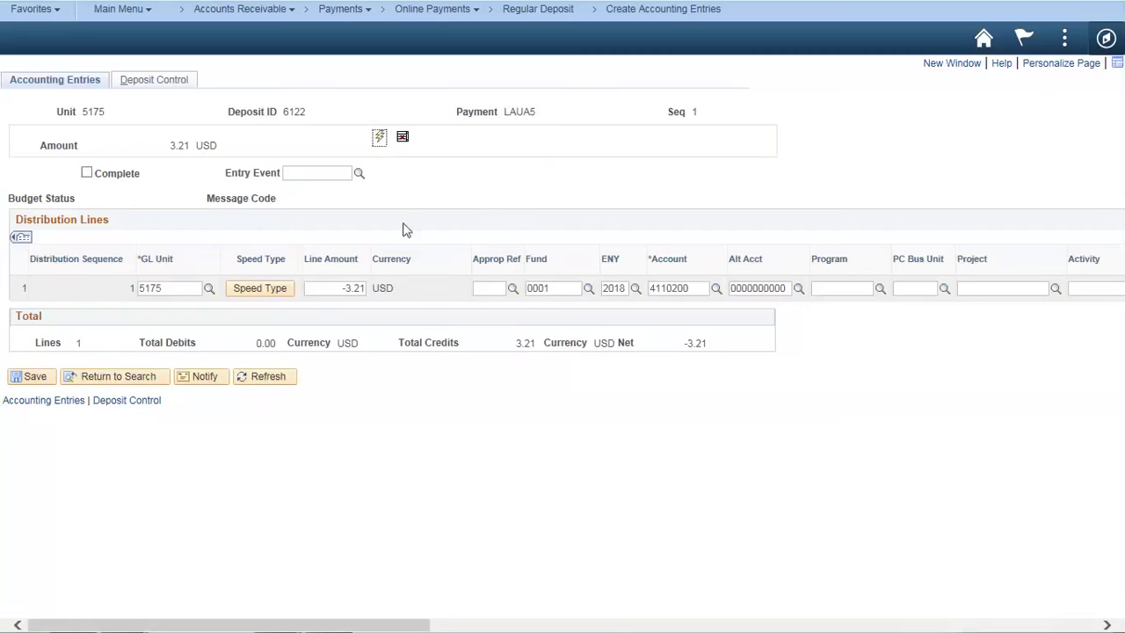
Step: Generate the 3.21 offset line to account 1109300 and mark the entries Complete
click(379, 139)
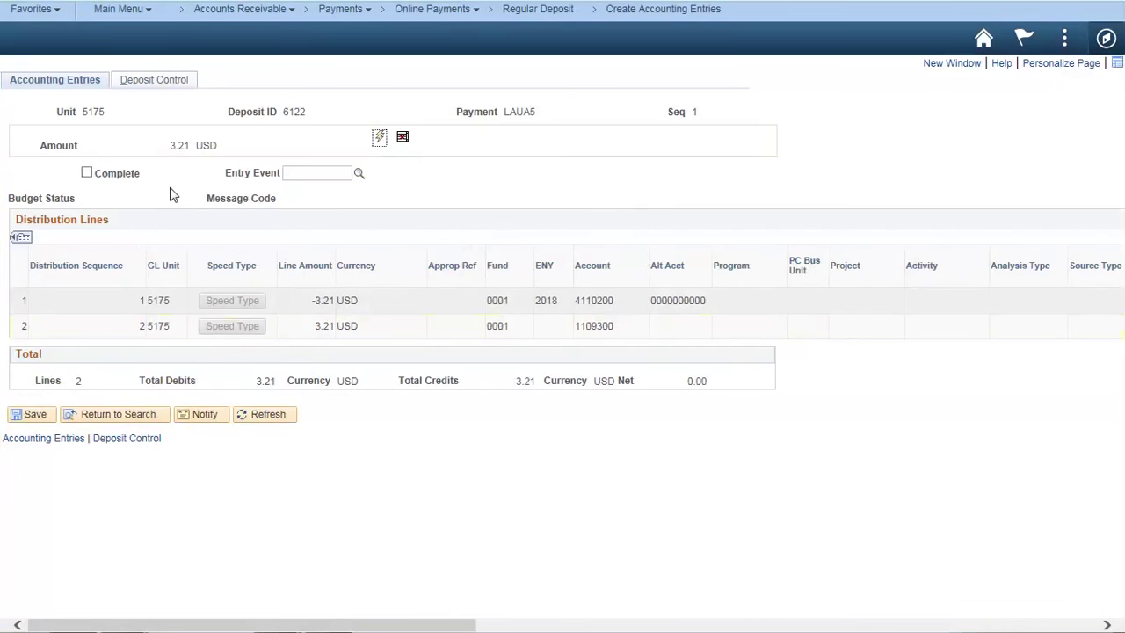
click(87, 173)
Step: Save the completed entries and certify the direct journal with the contact phone number
click(31, 416)
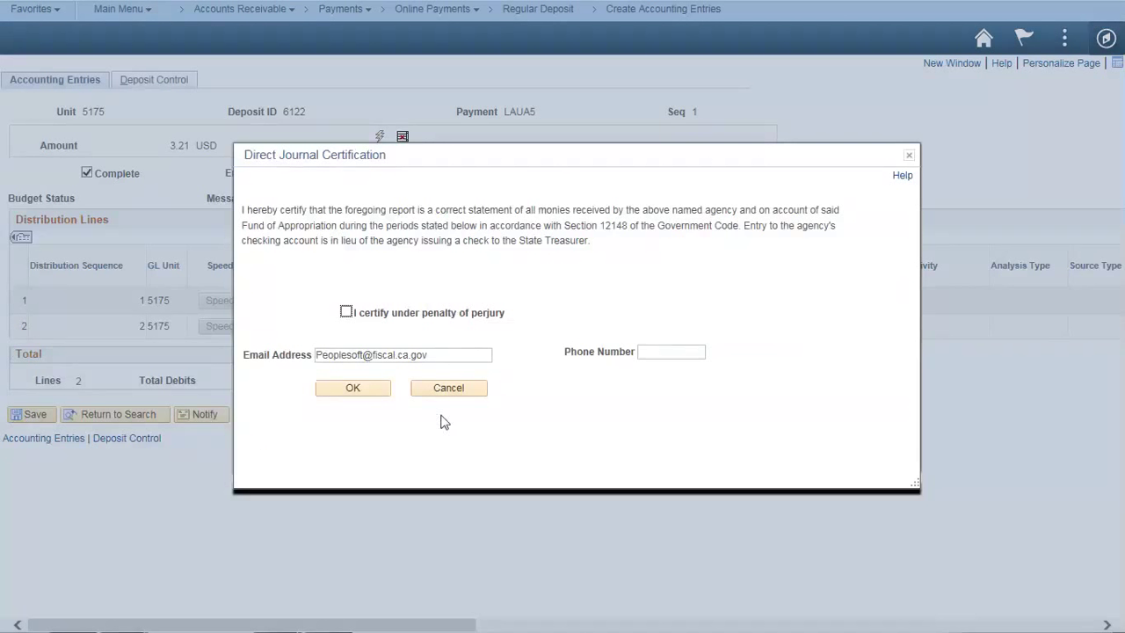
click(668, 353)
click(347, 313)
click(354, 387)
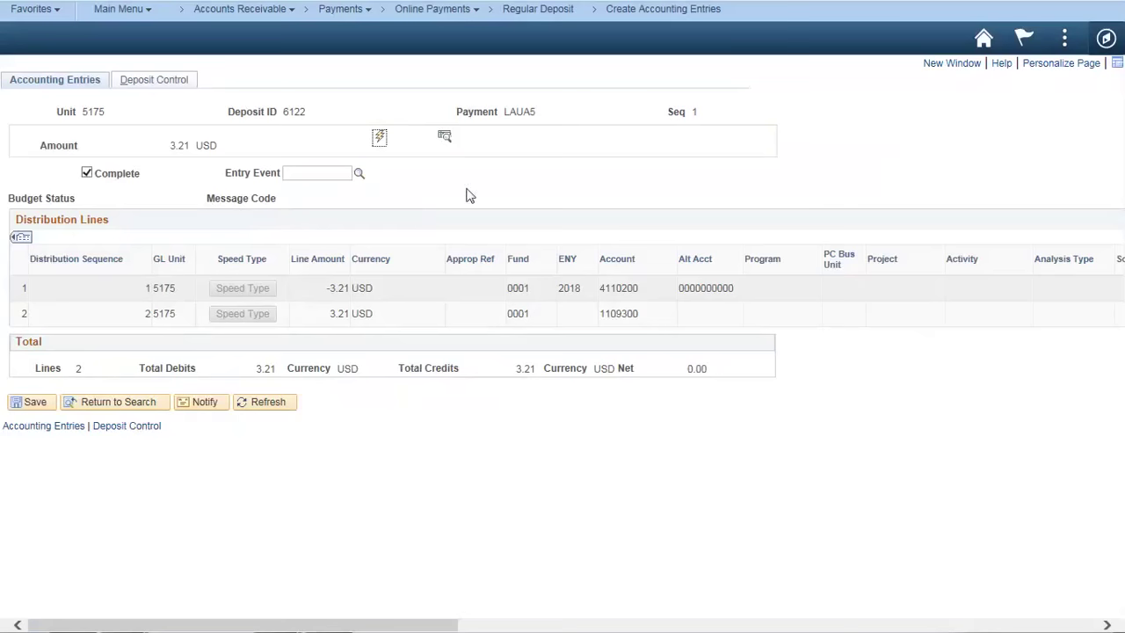
Step: Budget-check the LAUA5 entries to Valid status, then select line 1's Fund 0001
click(445, 138)
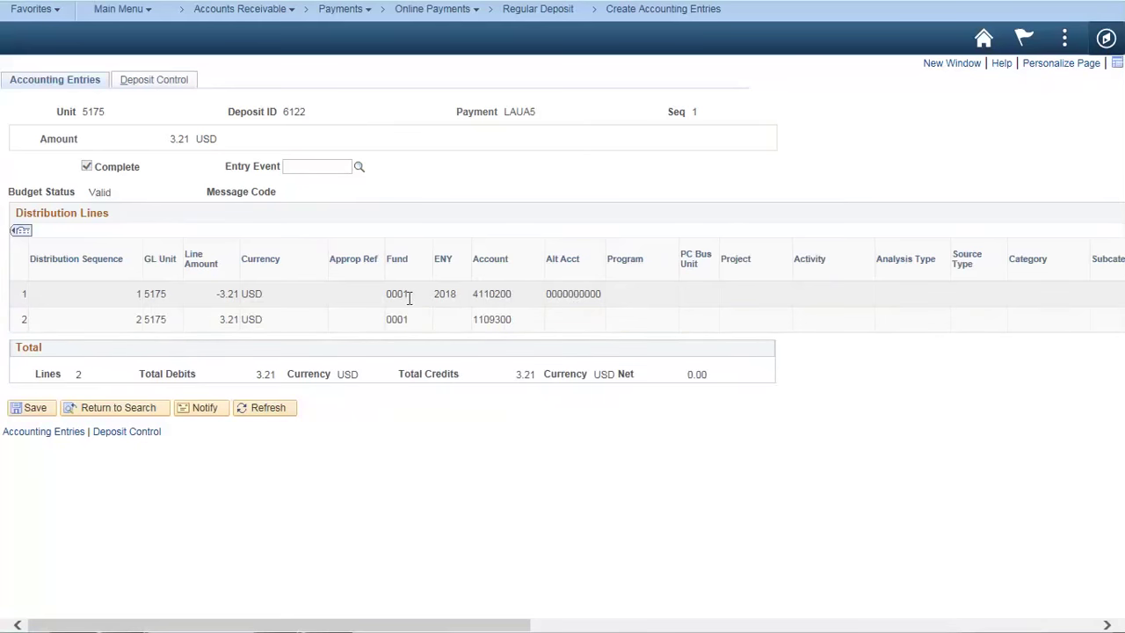
double_click(396, 299)
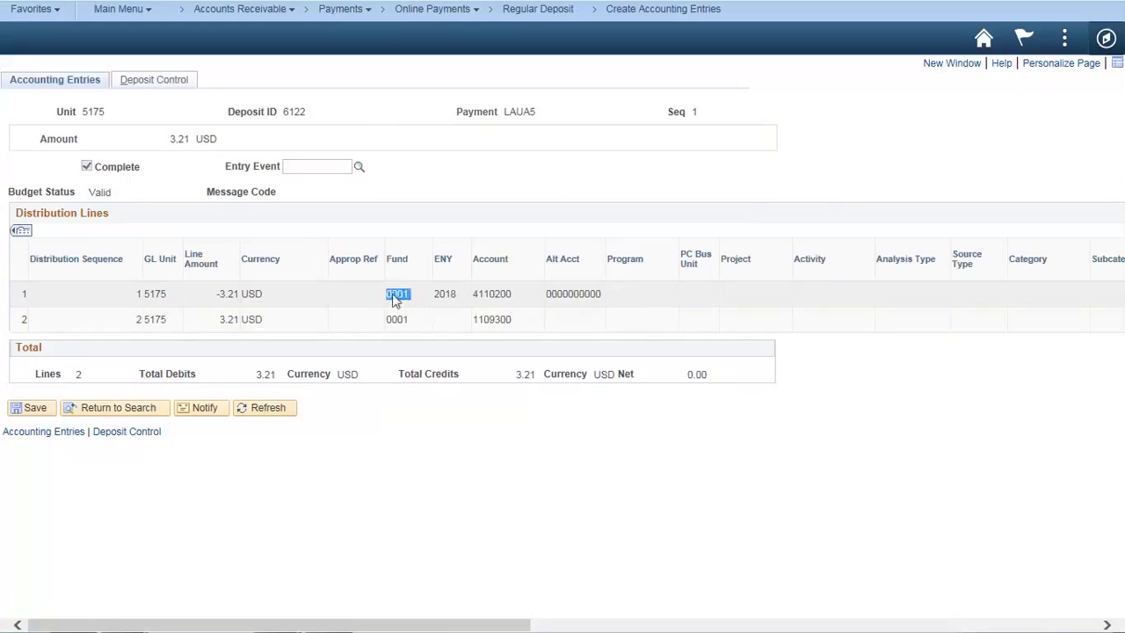
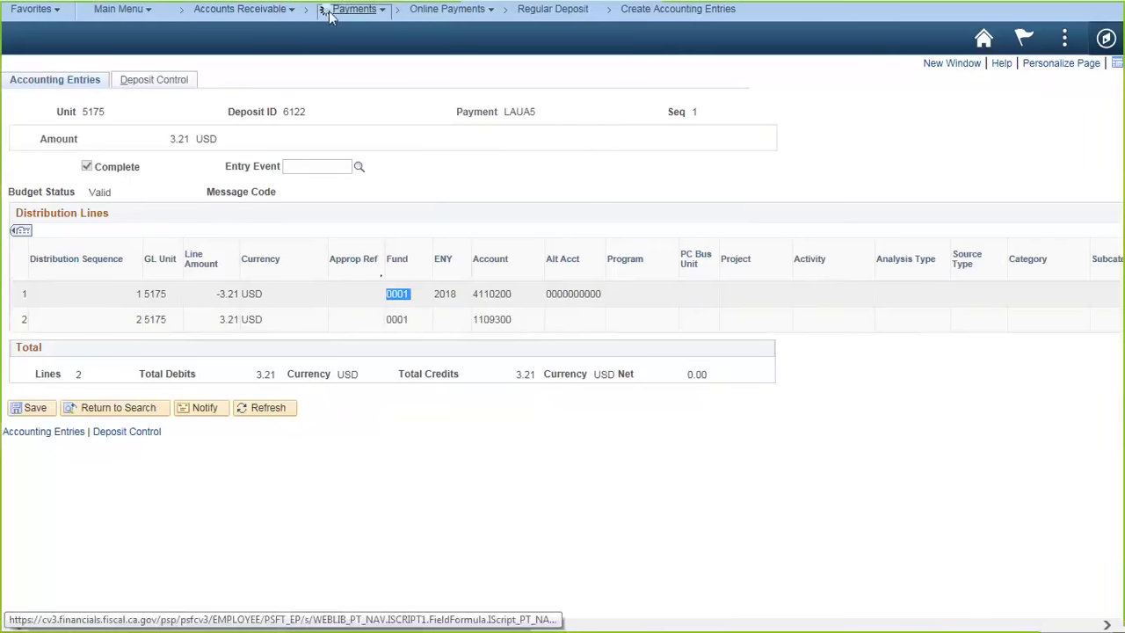
Step: Create a new Regular Deposit for unit 5175 with Deposit ID NEXT instead of 6122
click(367, 15)
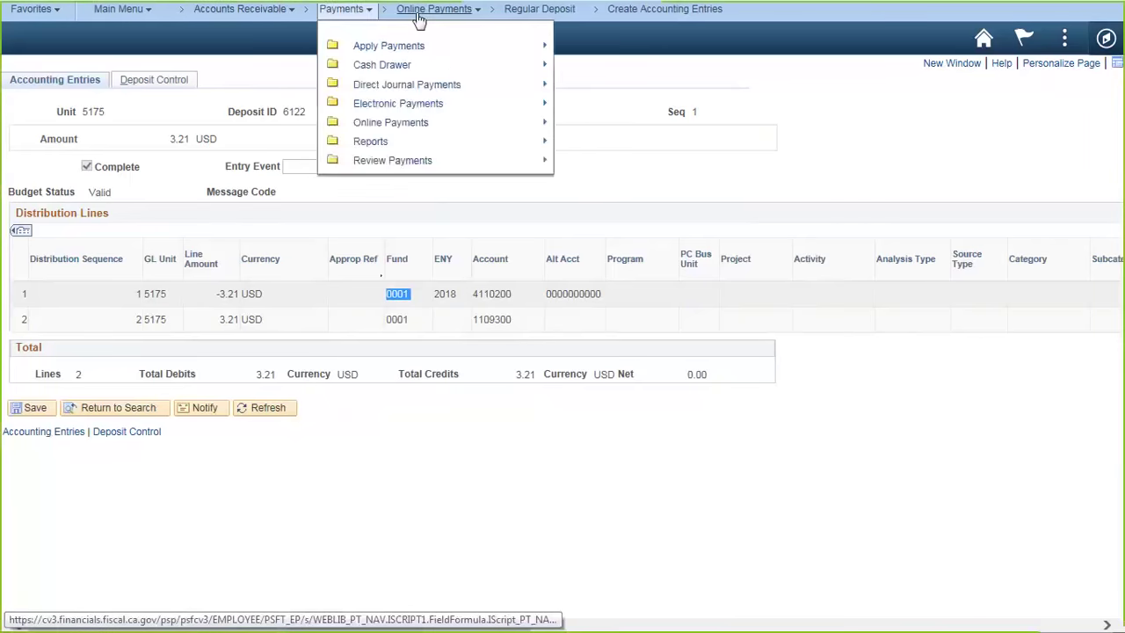
click(384, 127)
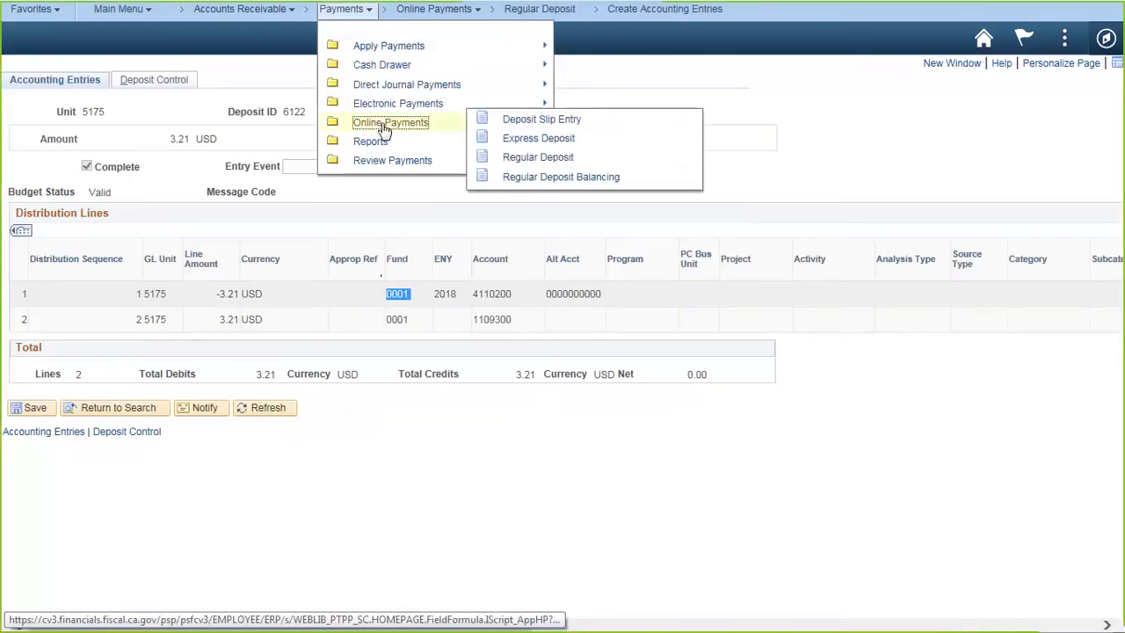
click(555, 162)
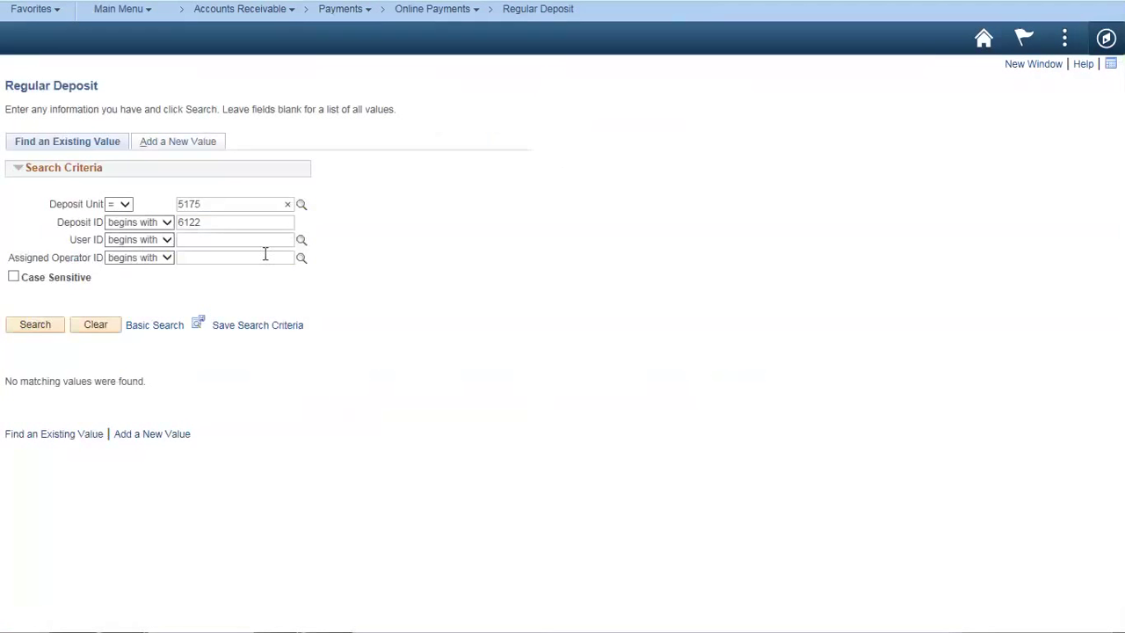
click(205, 142)
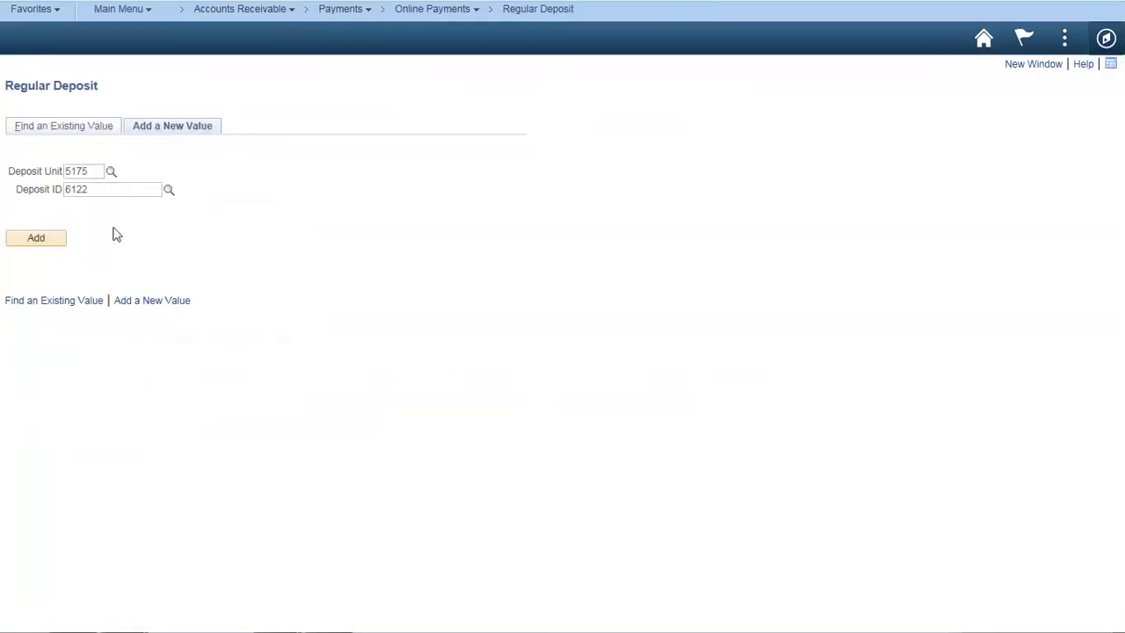
click(115, 190)
key(BackSpace)
key(BackSpace)
key(BackSpace)
key(BackSpace)
text(next)
click(36, 239)
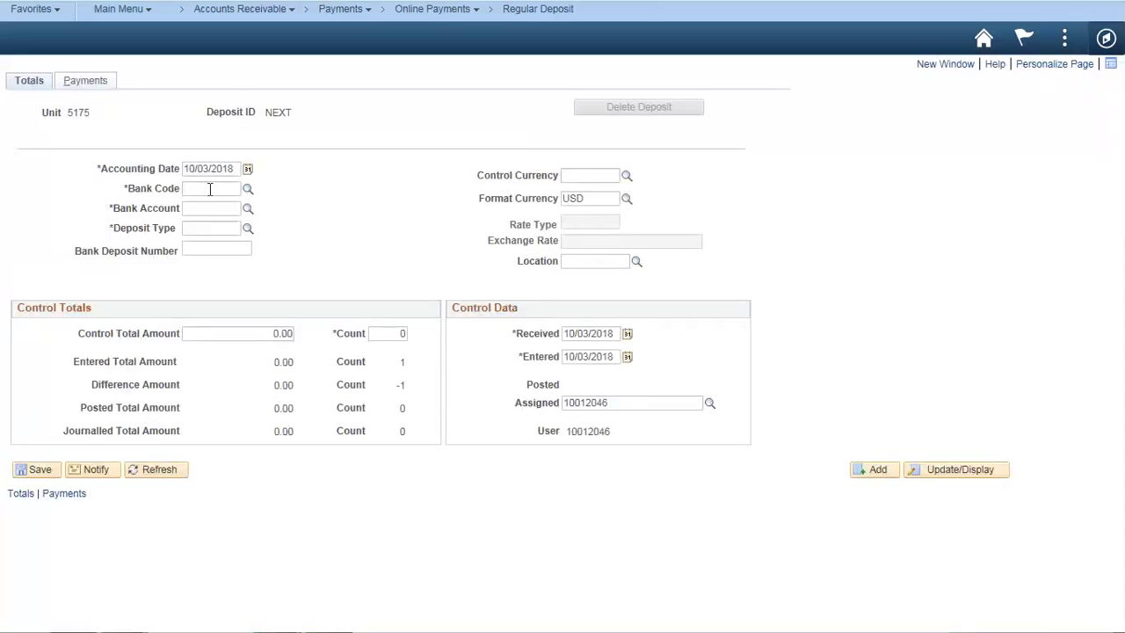
Step: Set the deposit's bank code to STATE (State Bank) using the lookup
click(210, 189)
text(state)
click(248, 189)
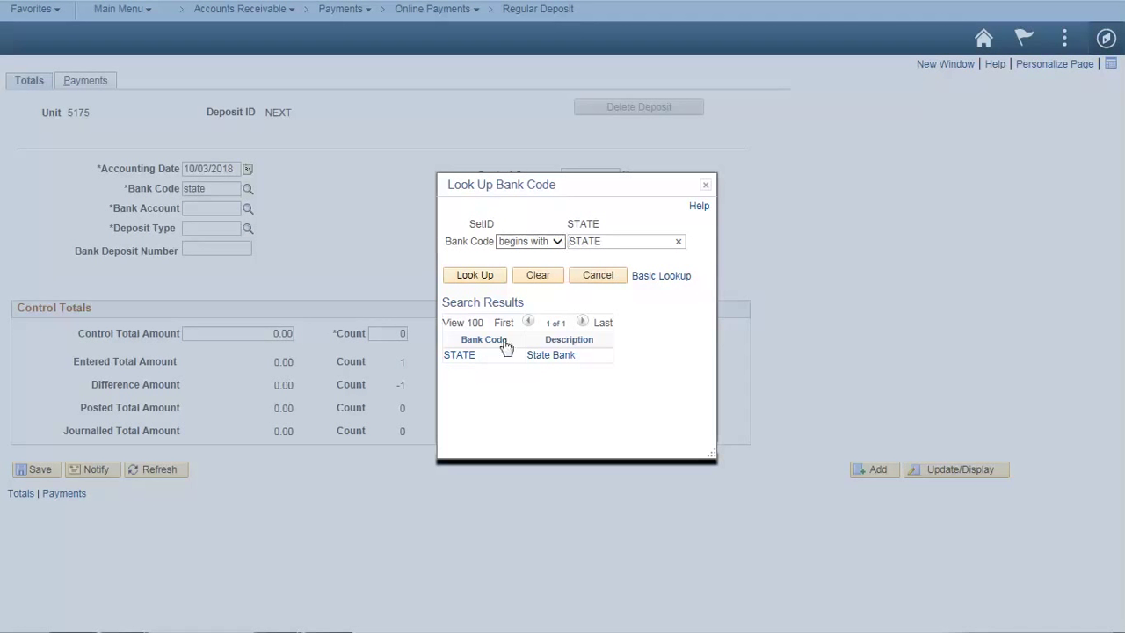
click(462, 356)
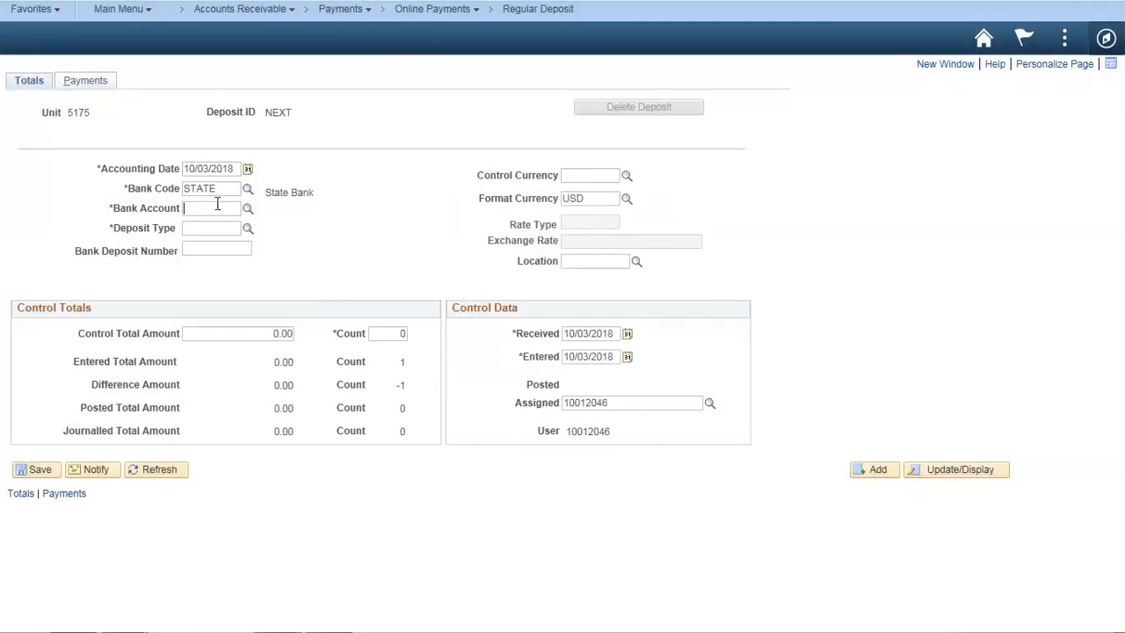
text(0000)
text(S)
click(208, 245)
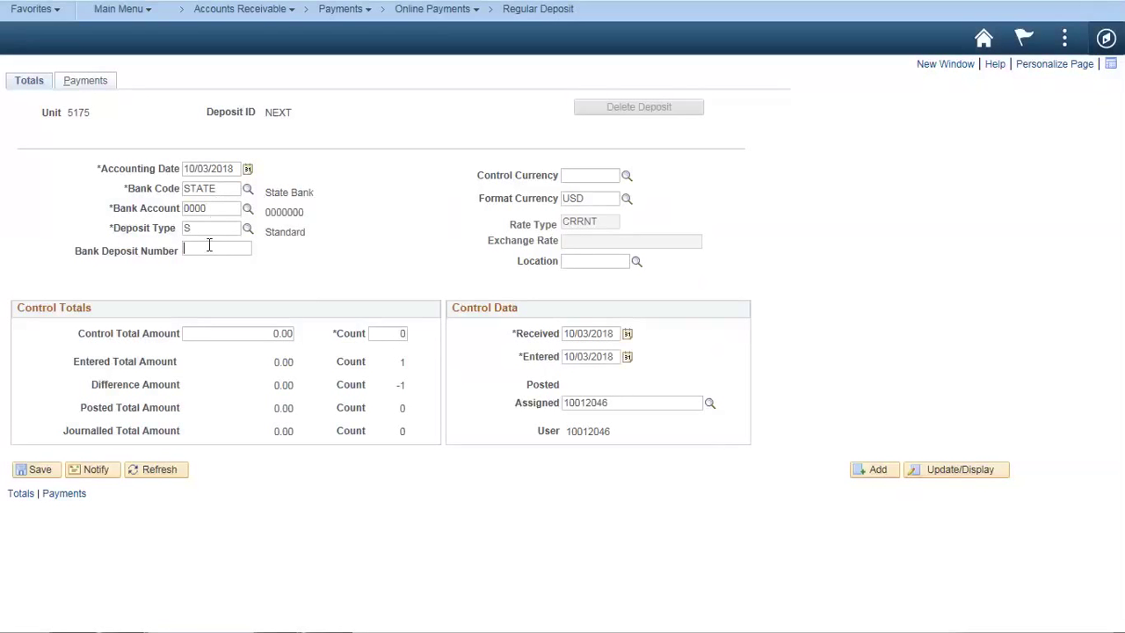
click(610, 178)
Step: Set control currency USD (rate 1.00000000) and control count 2, then return to Totals
text(USD)
click(216, 248)
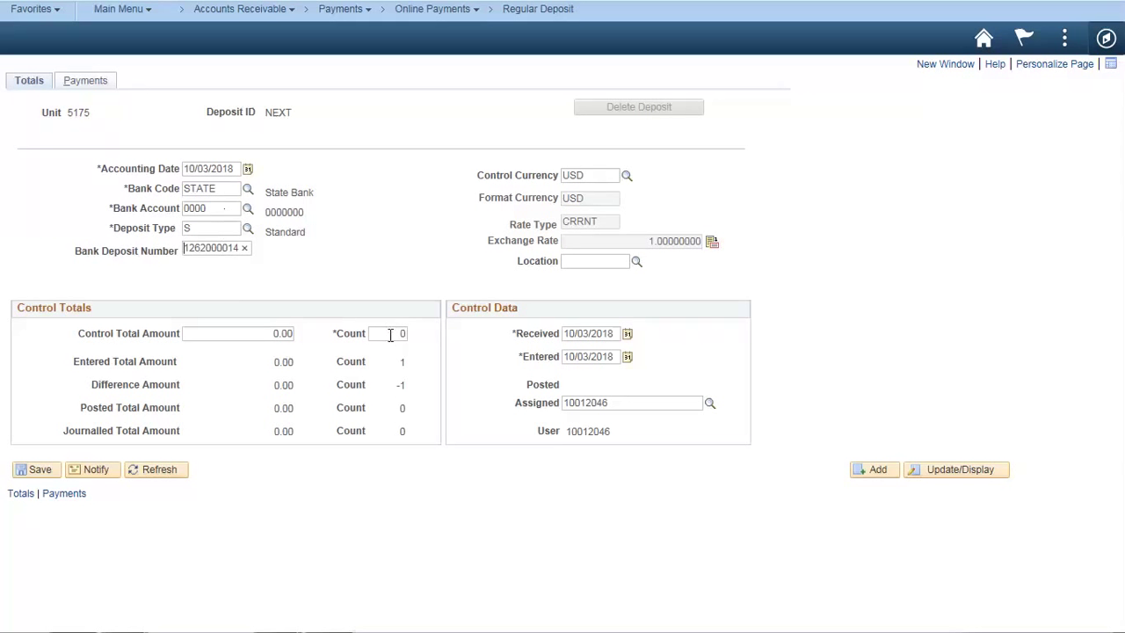
double_click(390, 335)
text(2)
click(103, 87)
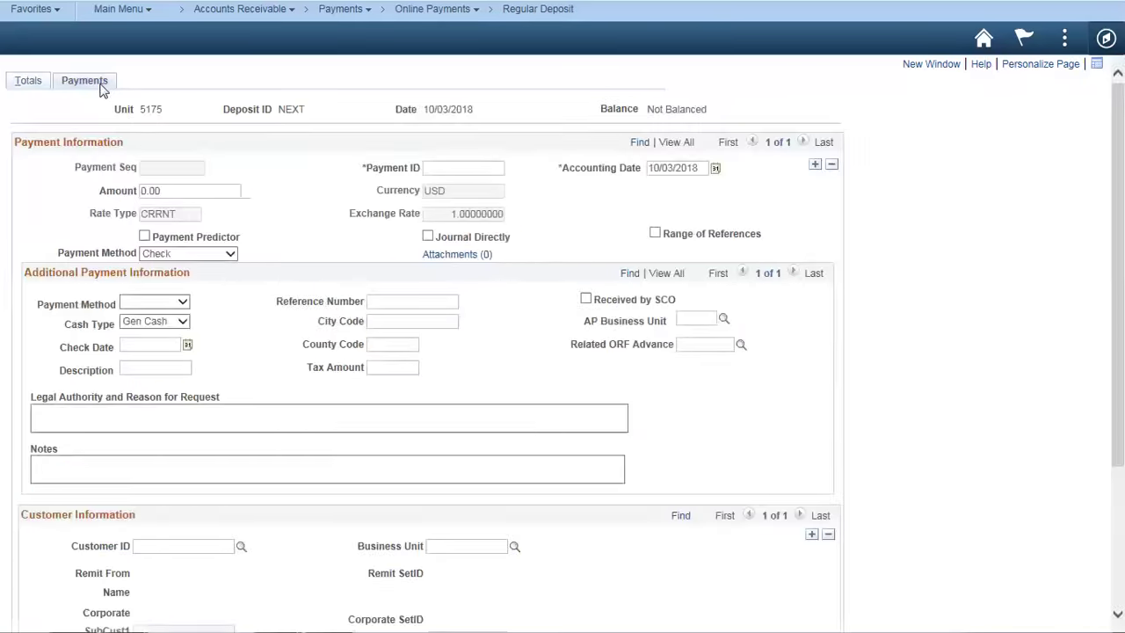
click(27, 80)
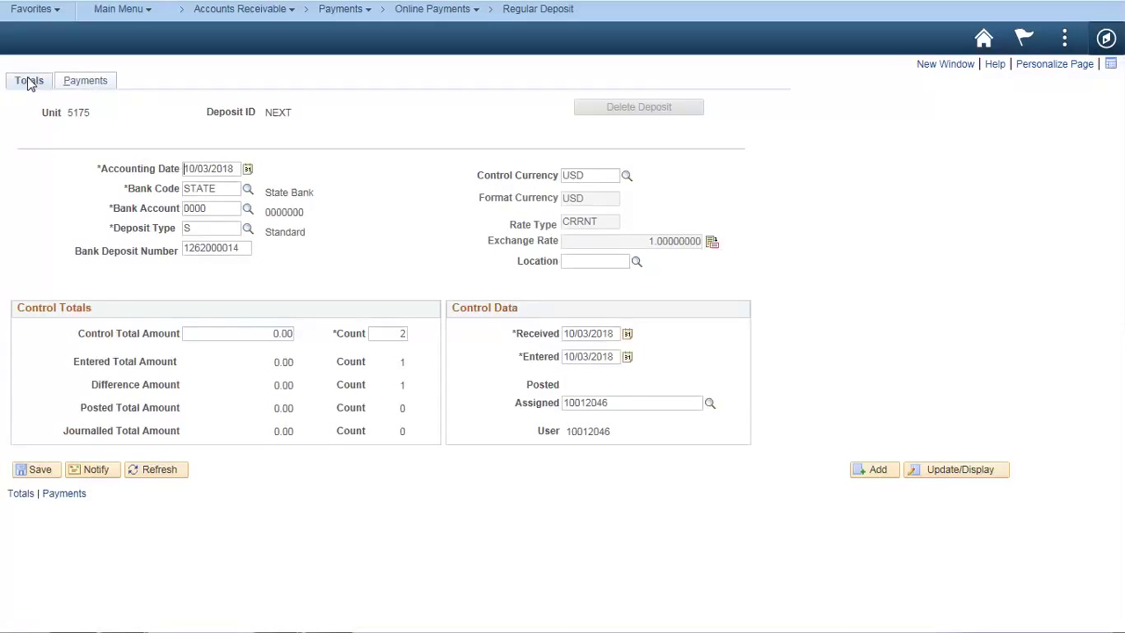
Step: Enter first payment LAUA5_R for -3.21 USD and mark it Journal Directly
click(77, 85)
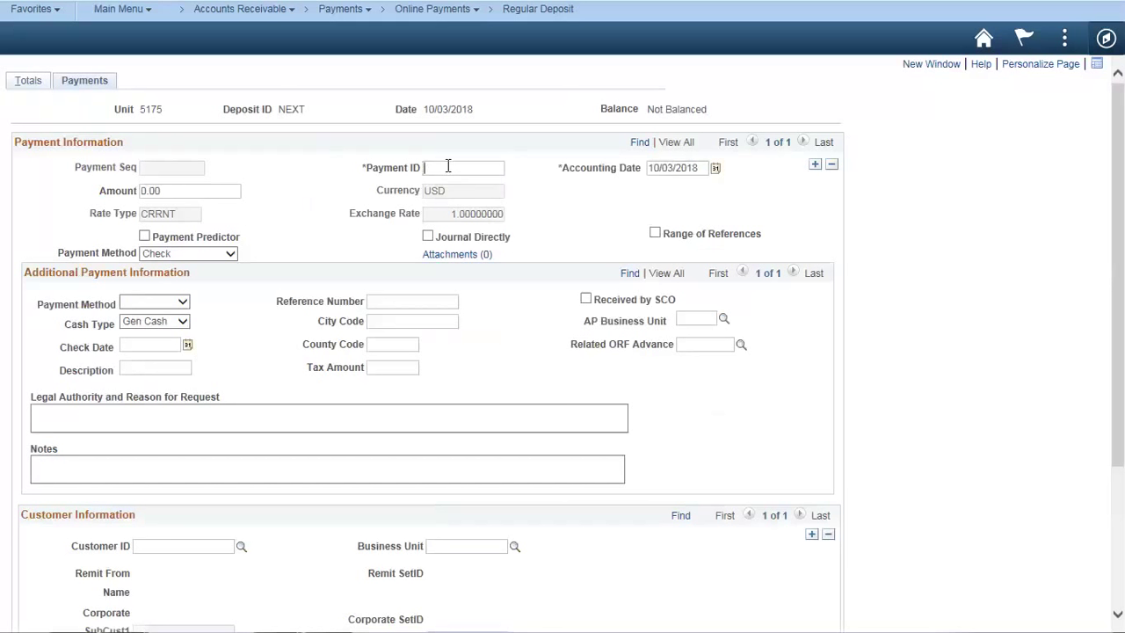
text(L)
text(AUR)
text(E)
text(_R)
click(238, 190)
click(234, 192)
text(-)
text(3.21)
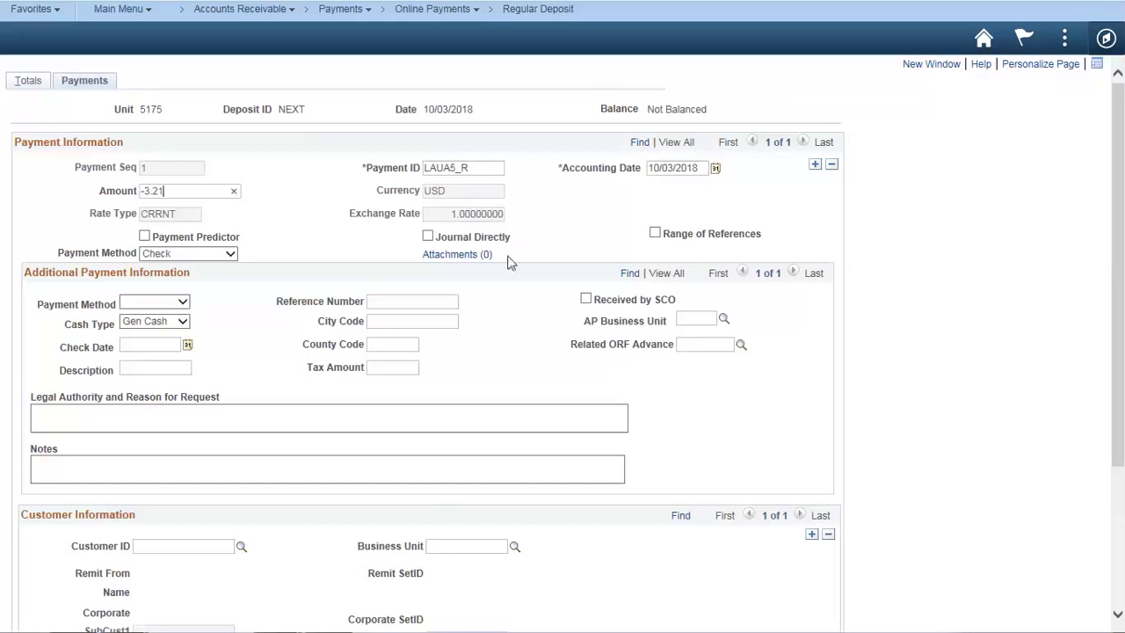
click(427, 238)
Step: Add a second payment row, view all rows, and give it Payment ID LAUA5_C
click(814, 166)
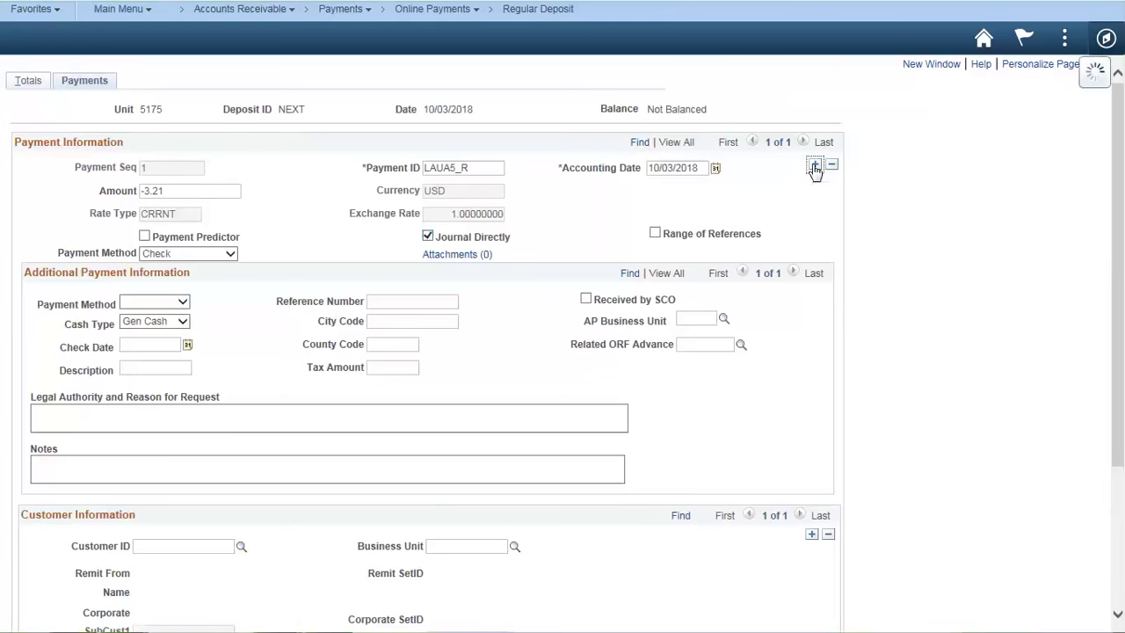
click(677, 142)
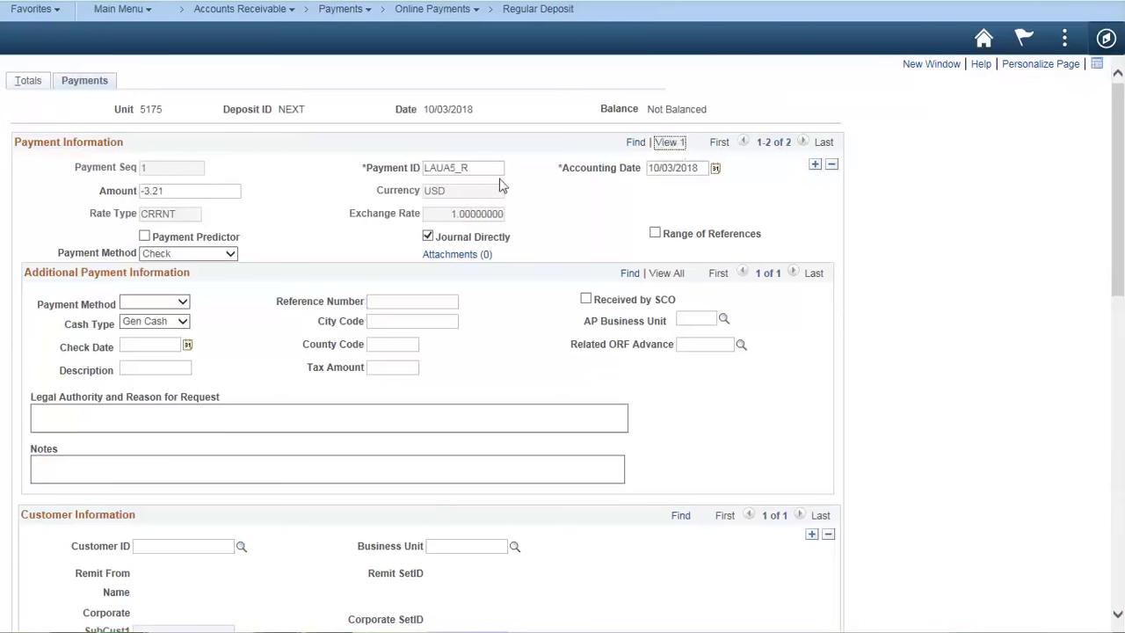
drag(478, 168, 423, 170)
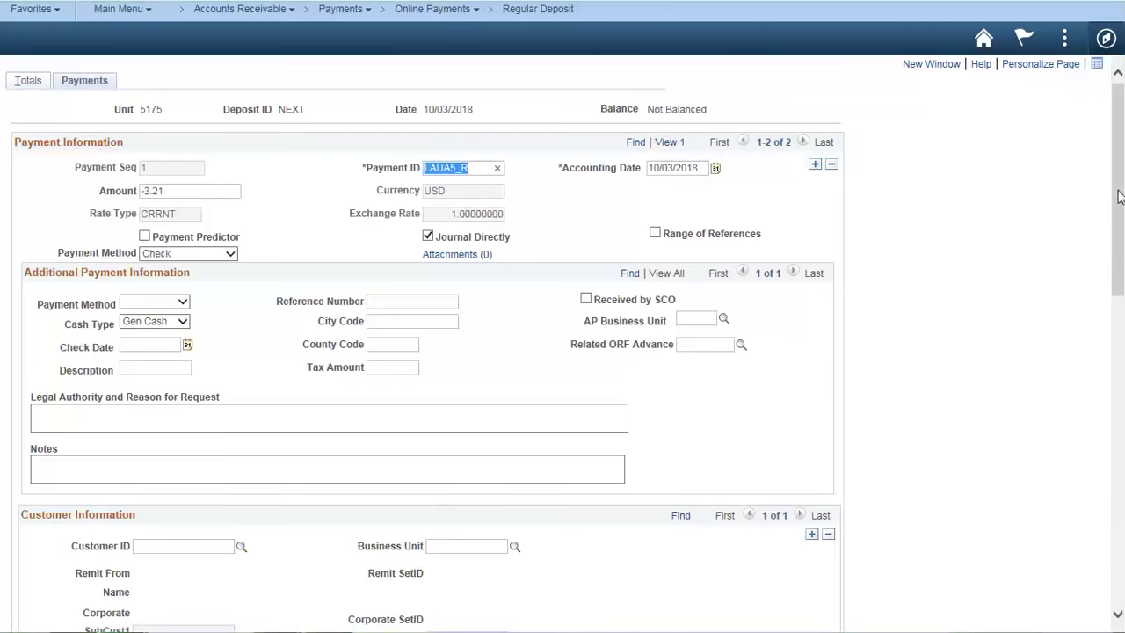
drag(1120, 200, 1120, 367)
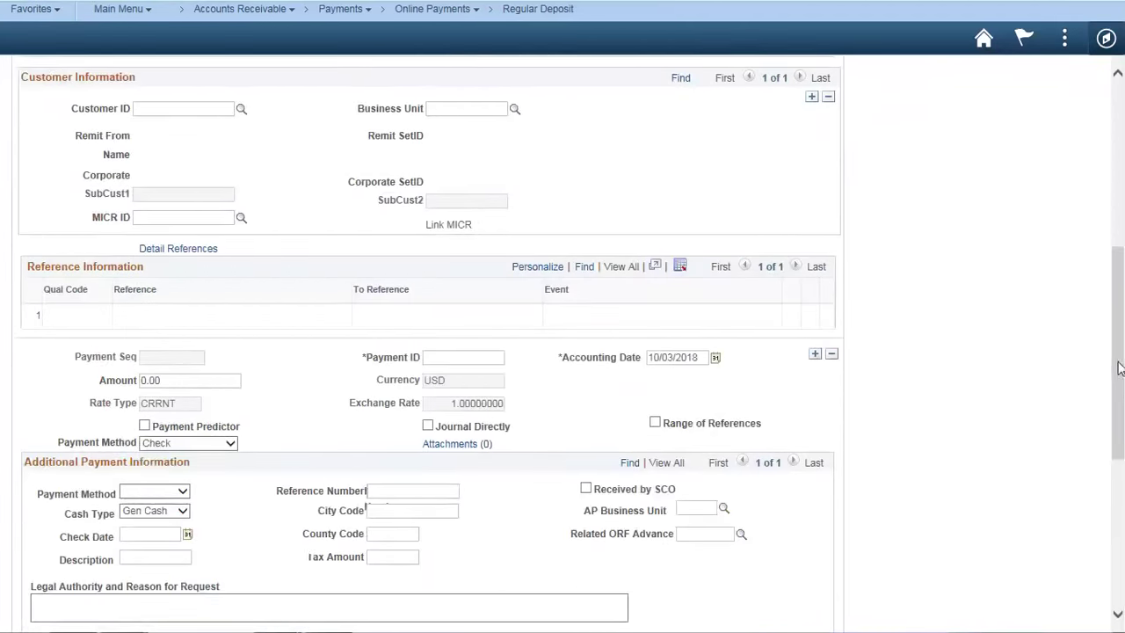
click(484, 360)
text(LAUA5_R)
key(shift+Left)
key(BackSpace)
text(C)
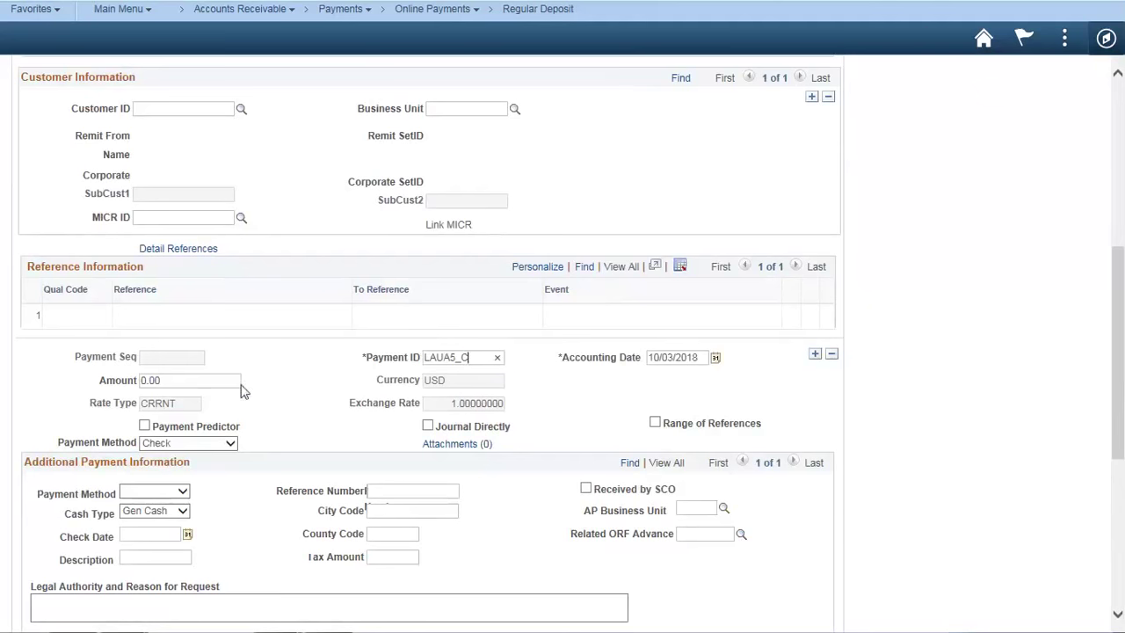
click(230, 387)
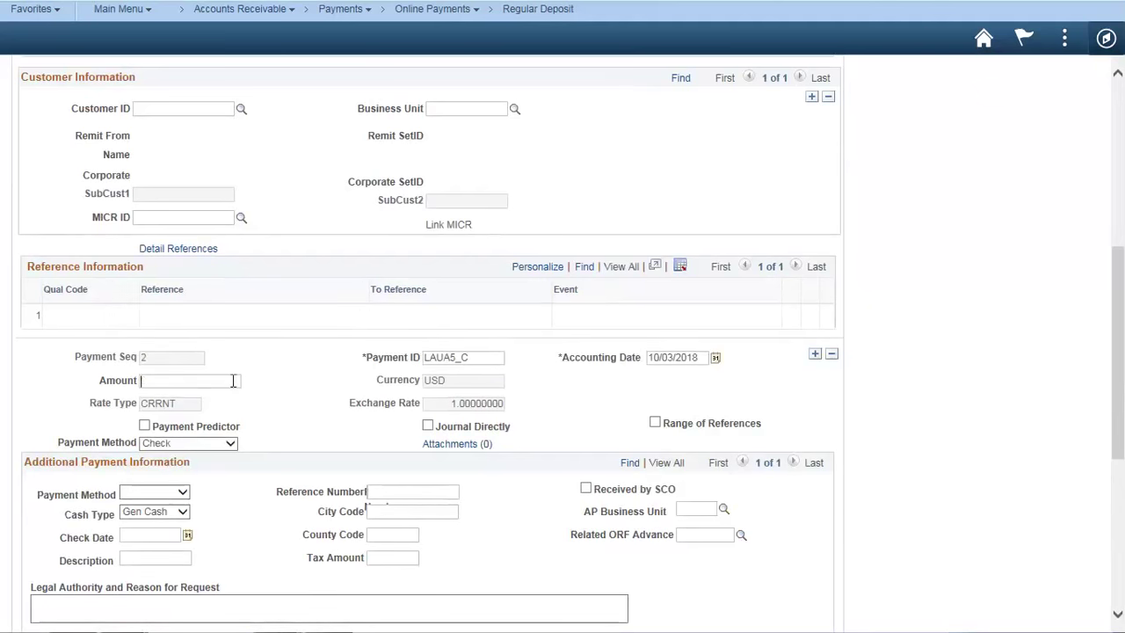
Step: Give payment LAUA5_C amount 3.21 with Journal Directly and save the balanced deposit 6123
click(493, 361)
text(3.21)
click(427, 427)
drag(1117, 255, 1114, 410)
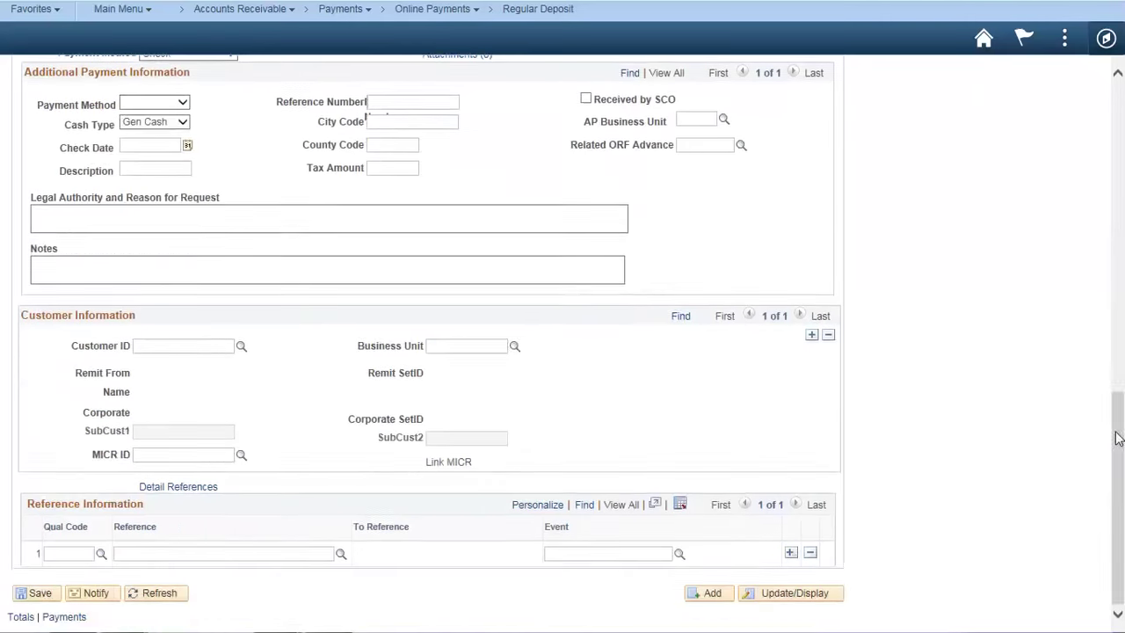
click(39, 593)
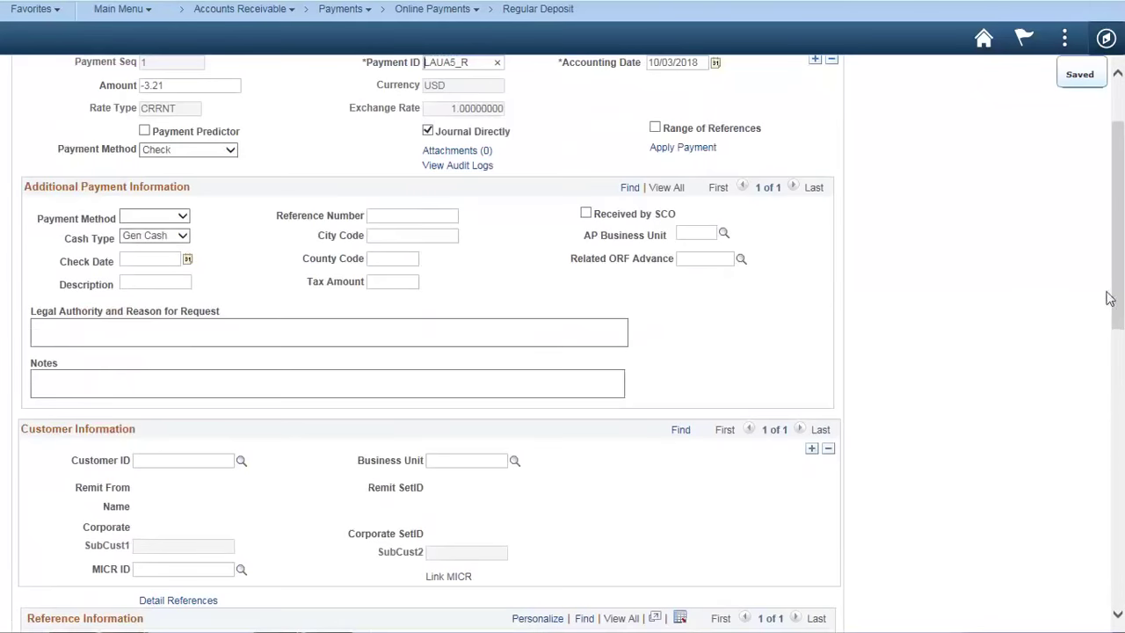
drag(1118, 281, 1121, 231)
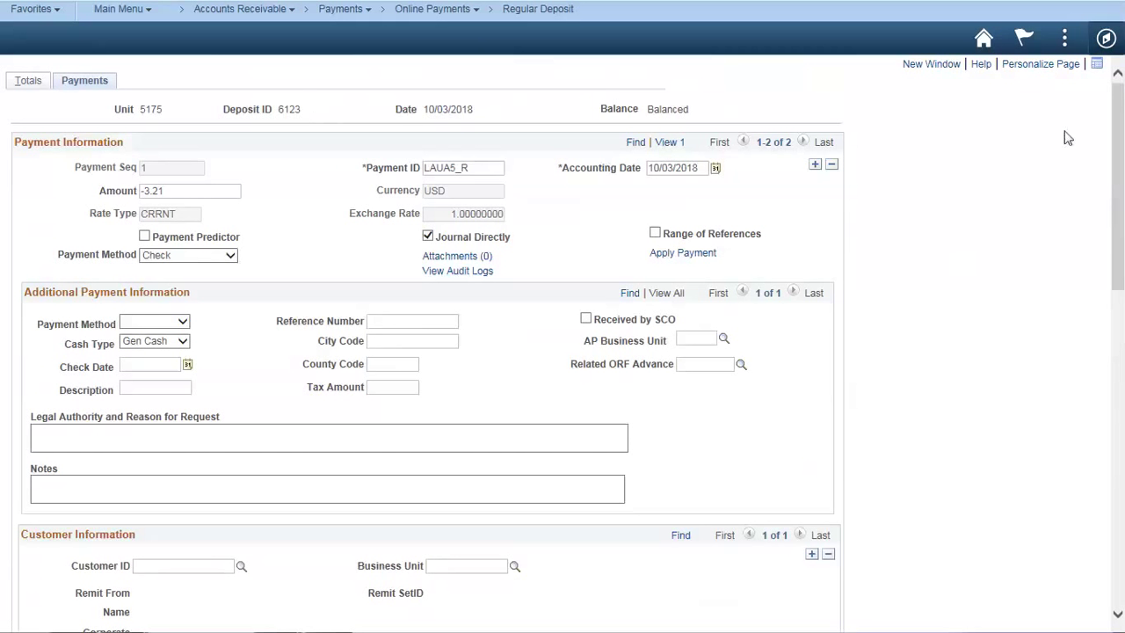
Step: Open LAUA5_R's accounting entries in full view and enter a 3.21 line amount
click(684, 255)
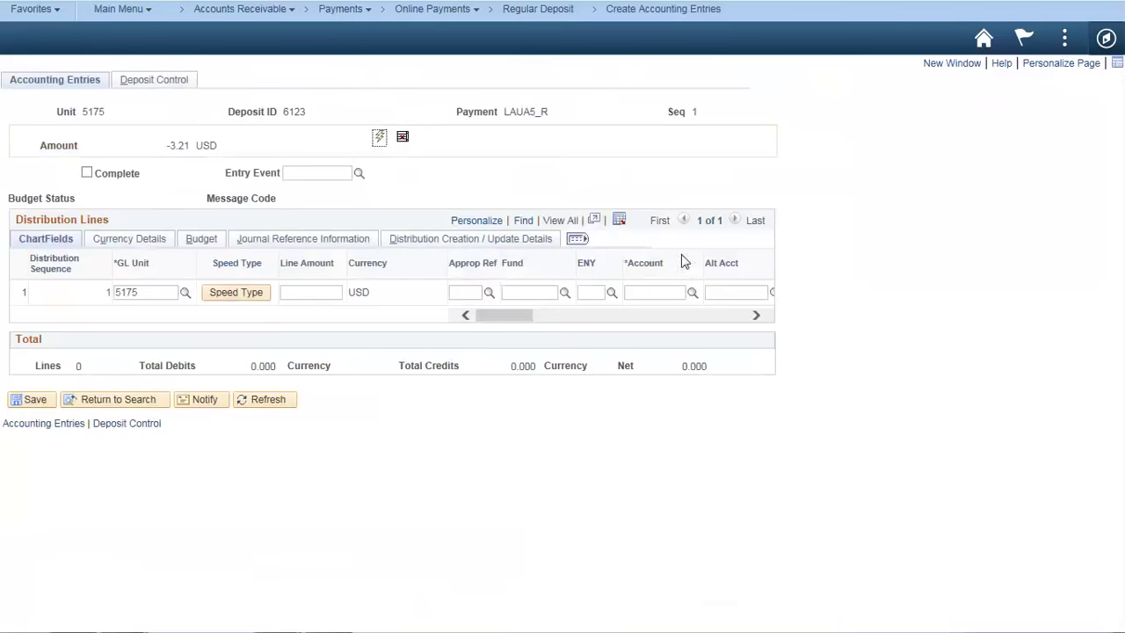
click(577, 239)
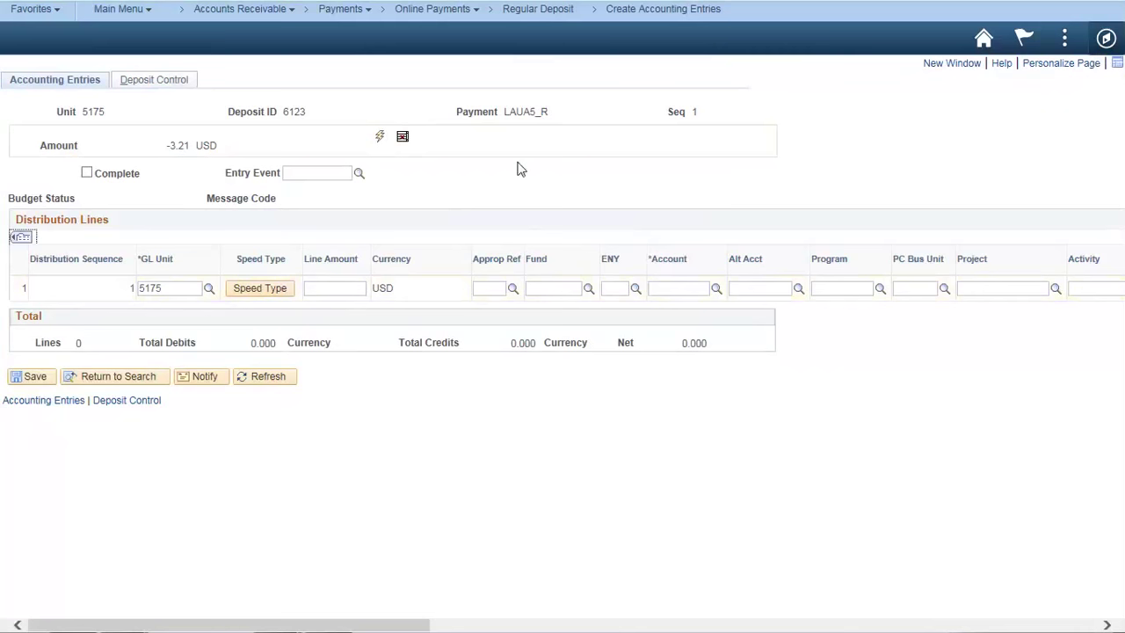
click(323, 288)
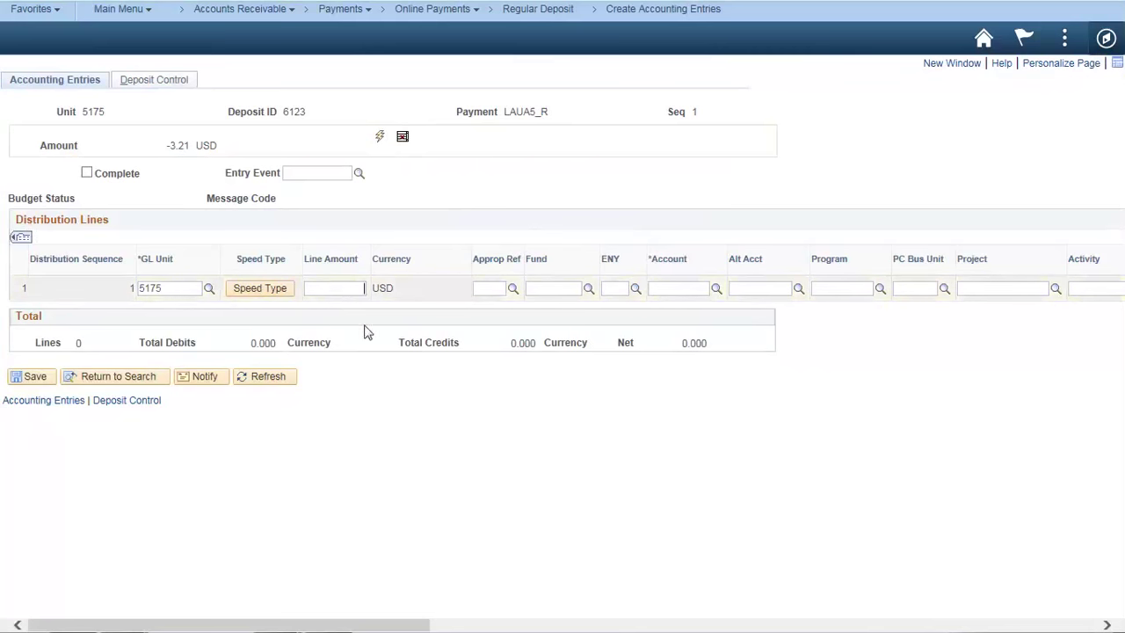
text(3.21)
click(489, 290)
Step: Give line 1 fund 0001, ENY 2018 and account 4110200, then generate the 1104000 offset
click(538, 292)
text(0001)
click(606, 288)
text(2018)
click(660, 290)
text(411)
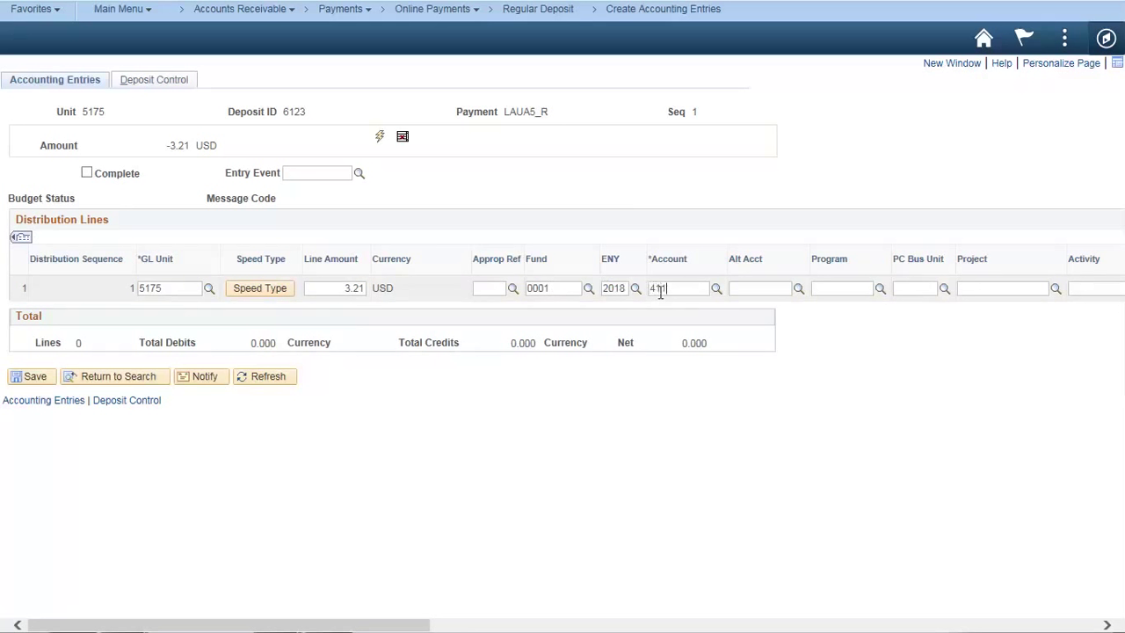
text(0200)
click(775, 289)
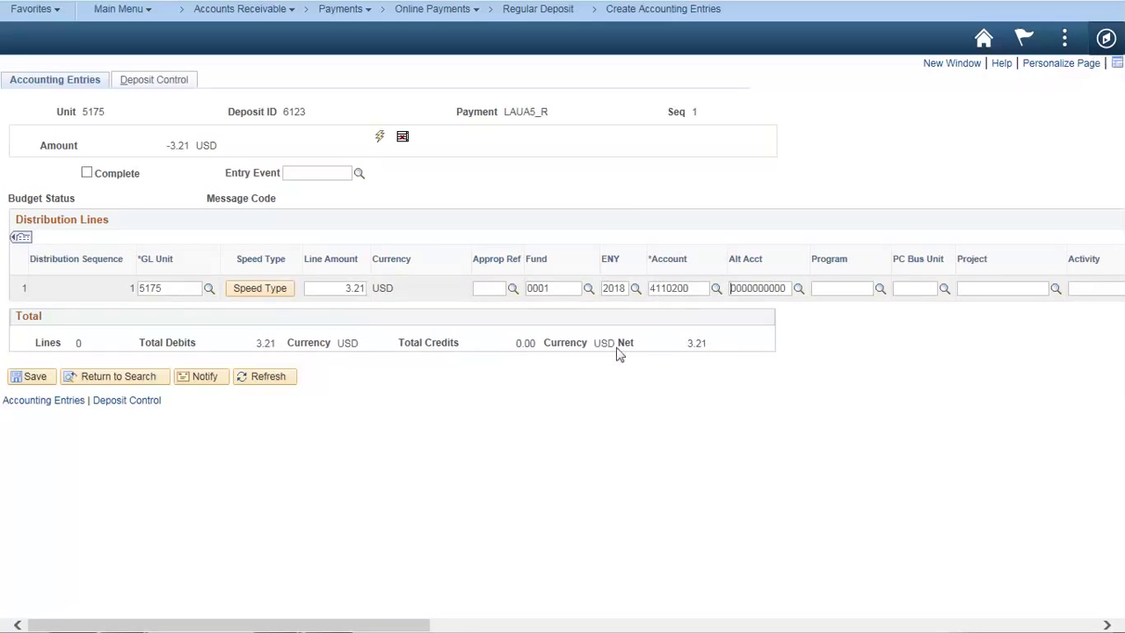
click(378, 140)
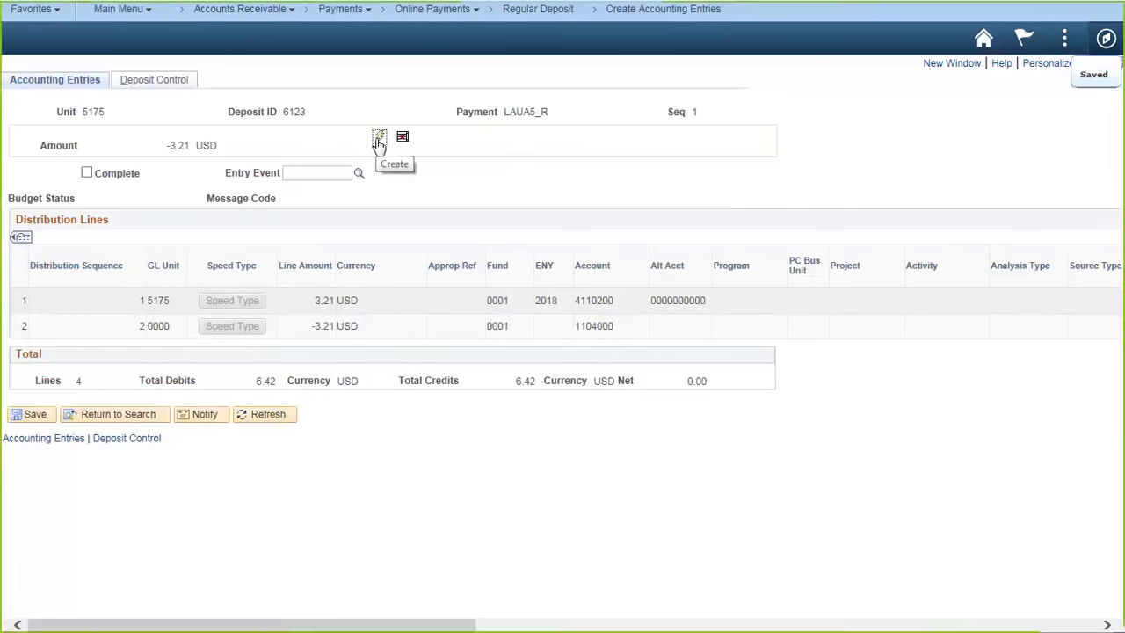
Step: Mark the seq 1 entries Complete, save, and acknowledge the not-routed-for-approval message
click(86, 174)
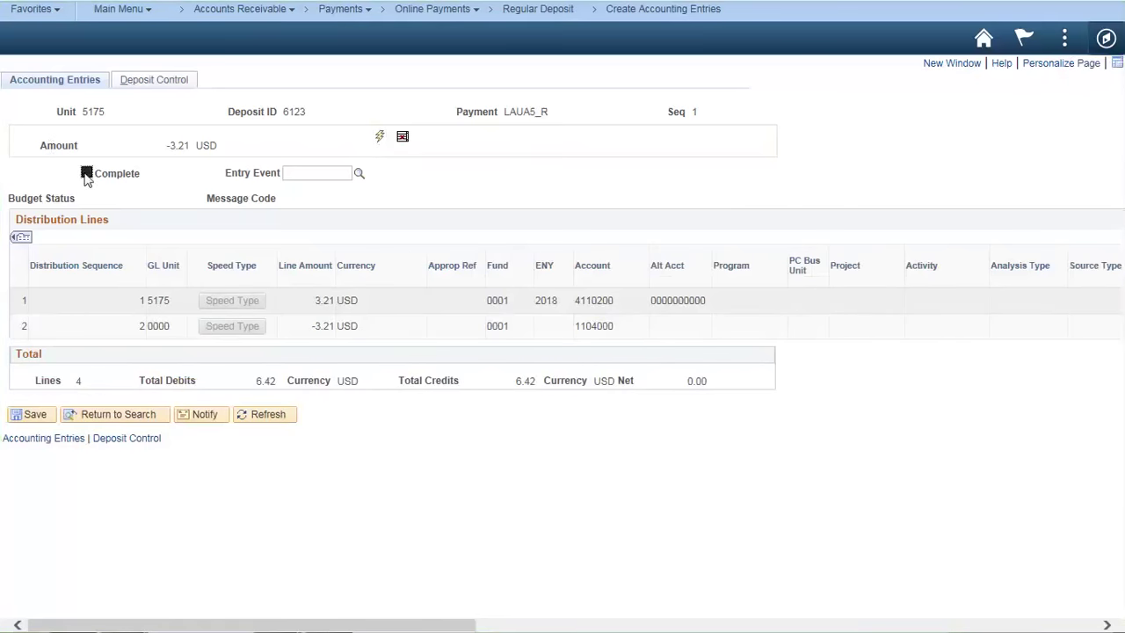
click(36, 417)
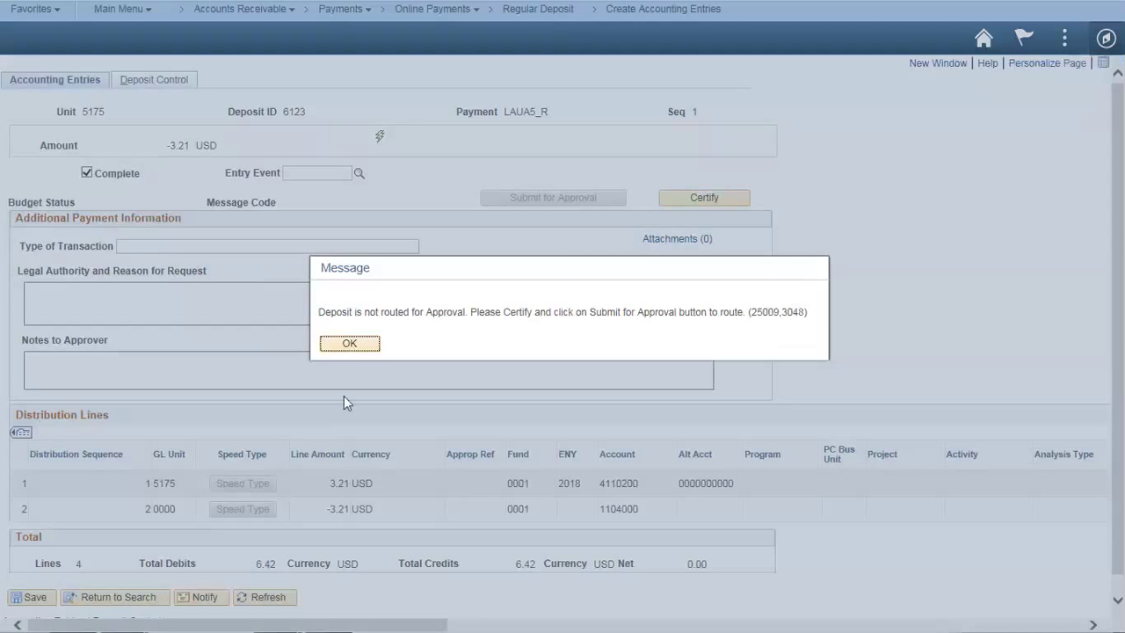
click(350, 343)
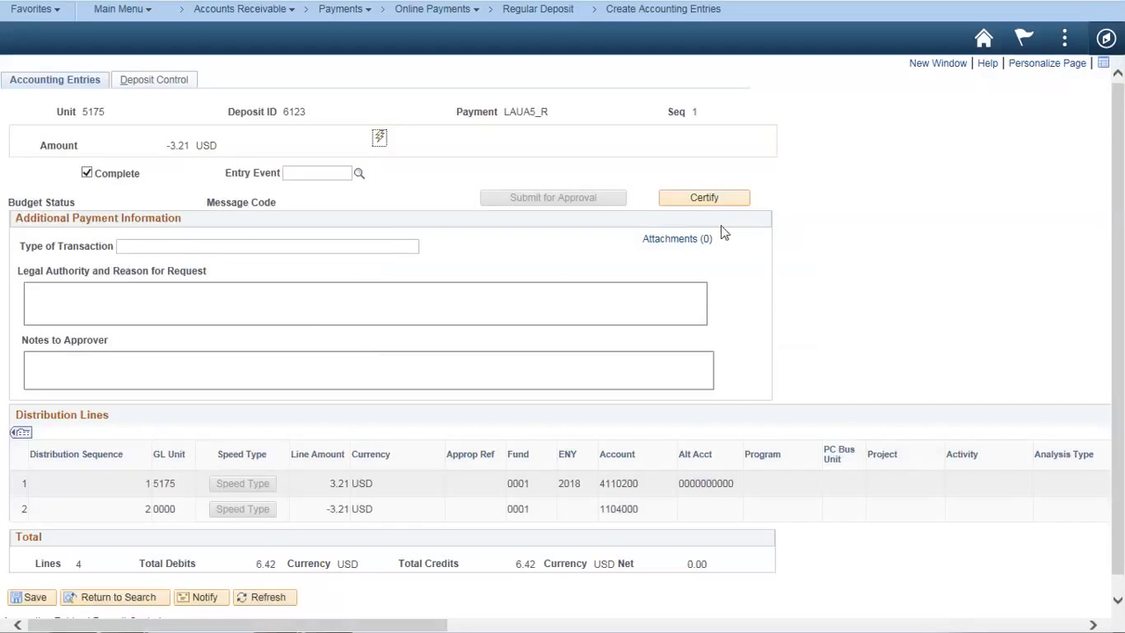
Step: Enter the reason 'To reverse Deposit ID 6122 CR$XXXXXXX dated 10/2/18 due to incorrect account used'
click(410, 292)
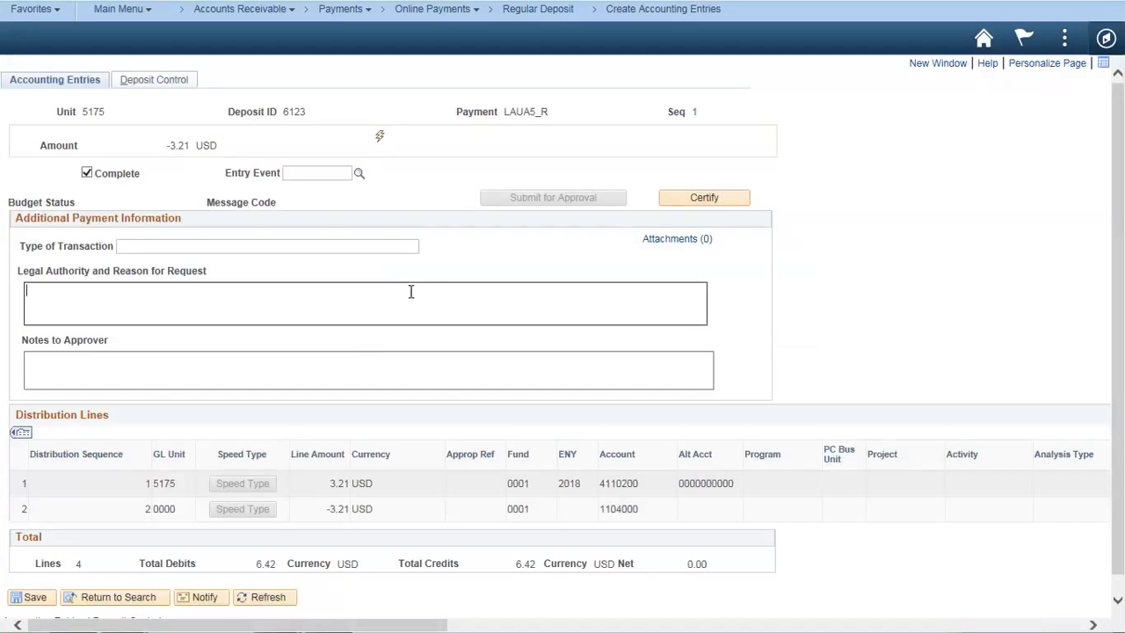
text(To correcti)
key(BackSpace)
key(BackSpace)
key(BackSpace)
key(BackSpace)
key(BackSpace)
key(BackSpace)
key(BackSpace)
key(BackSpace)
text(reverse)
text(Deposit ID 6122 )
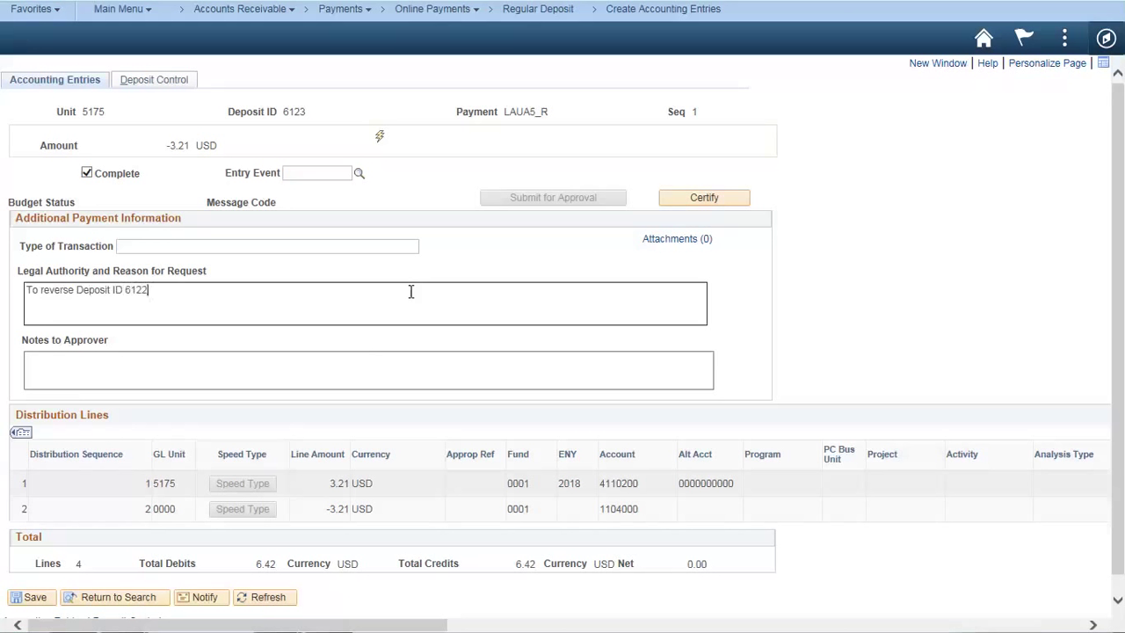
text(CR$XXXXXXX dated )
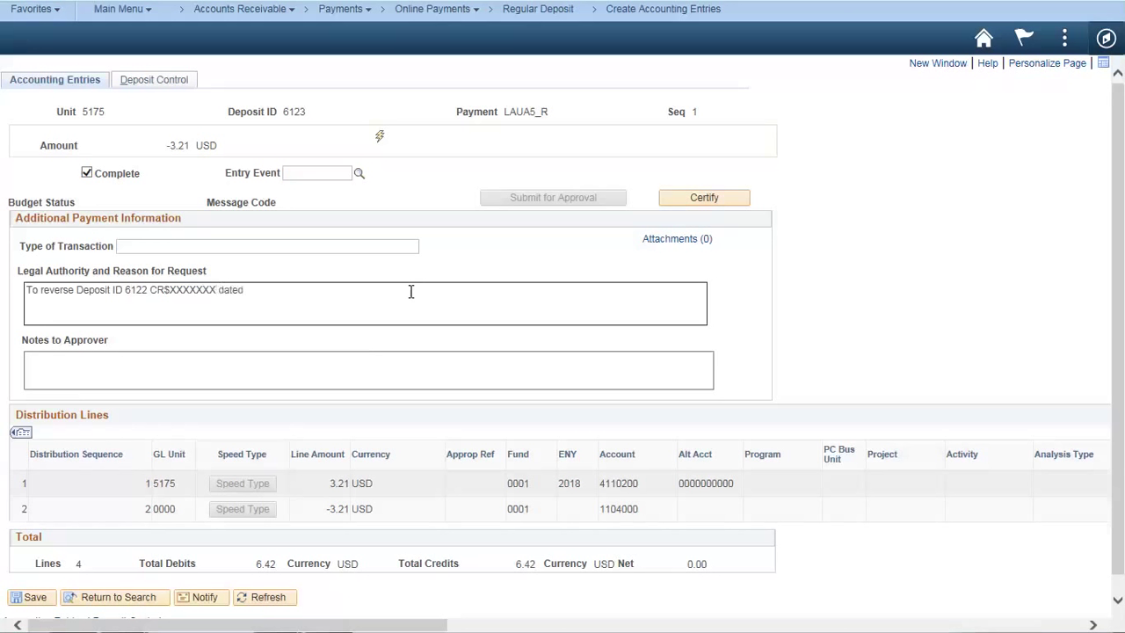
text(10/2/18)
text(due to in)
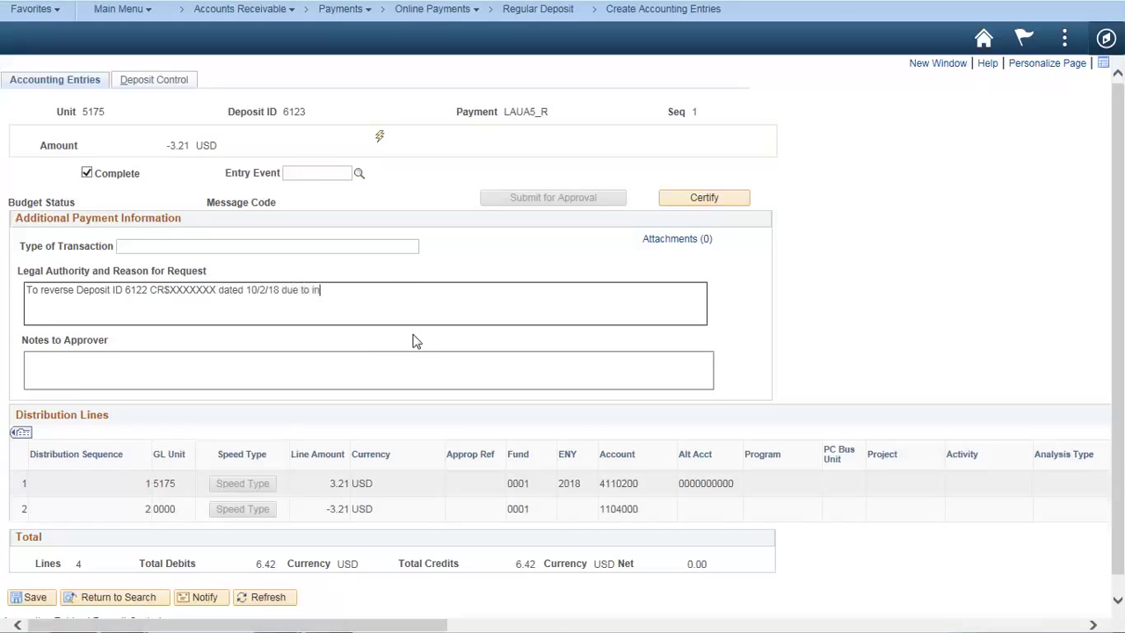
text(correct account used)
Step: Add the approver note 'REV CR$XXXXXXXX 10/2/18'
click(301, 372)
text(RE)
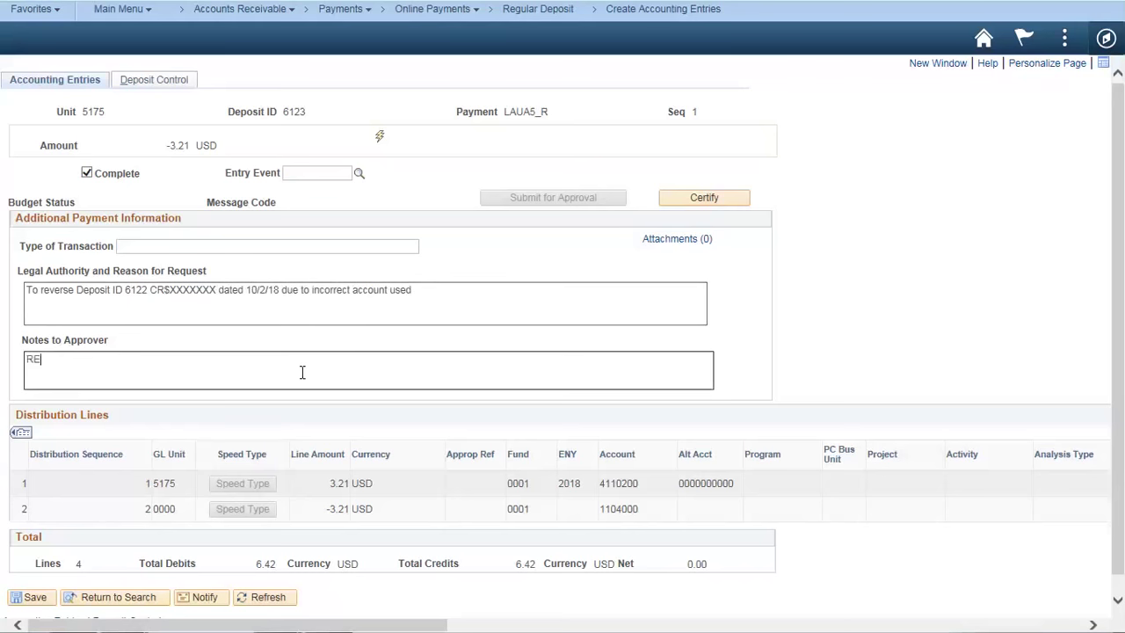
text(V CR$XXXXXXXX)
click(155, 373)
text(10/2/18)
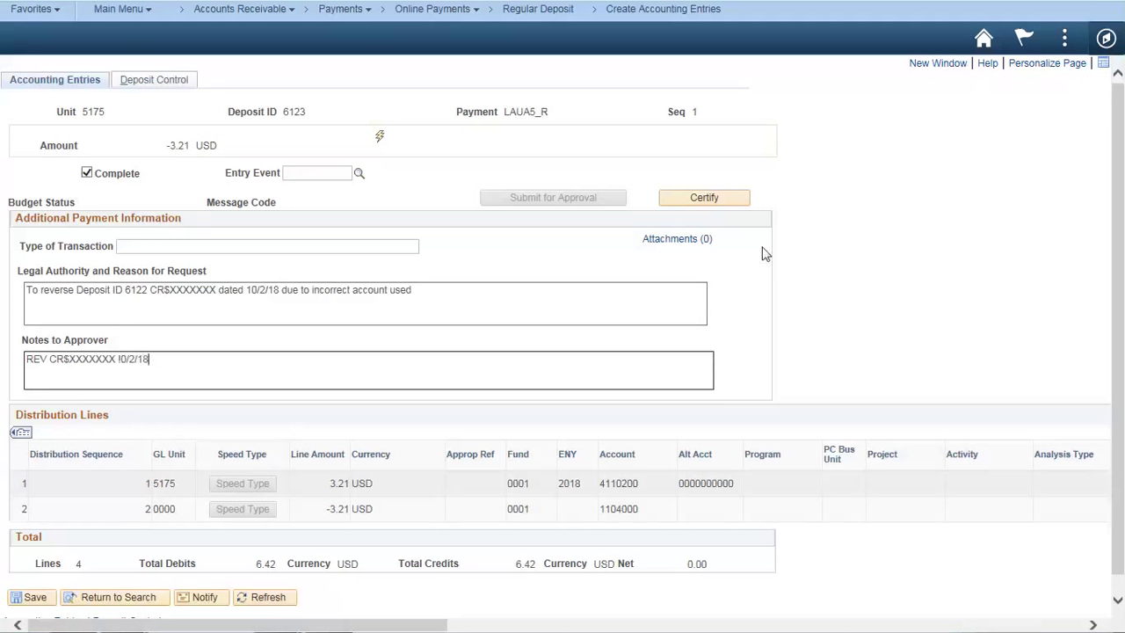
Step: Certify the seq 1 entries with a contact phone number and e-mail, affirming under penalty of perjury
click(738, 199)
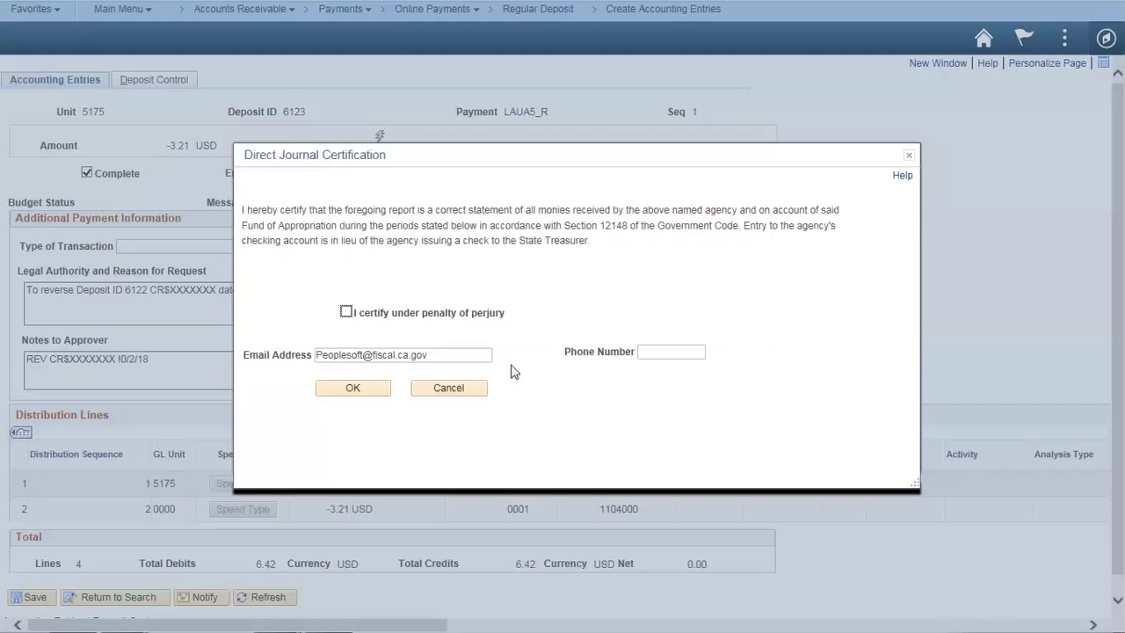
click(655, 350)
click(366, 354)
key(BackSpace)
key(BackSpace)
key(BackSpace)
key(BackSpace)
key(BackSpace)
key(BackSpace)
key(BackSpace)
key(BackSpace)
key(BackSpace)
key(BackSpace)
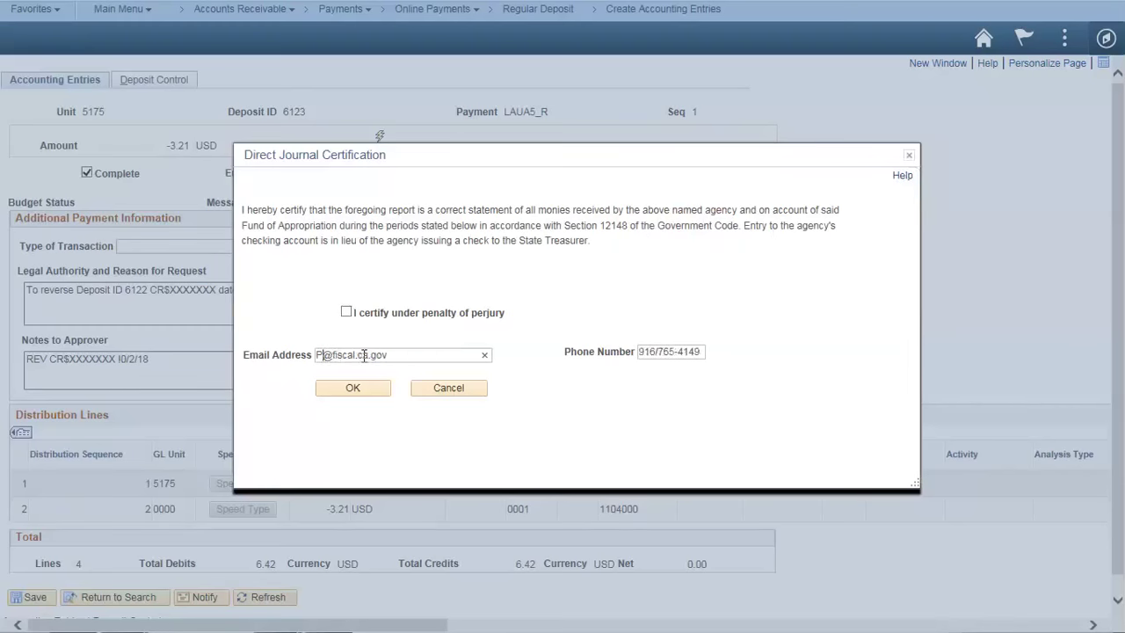
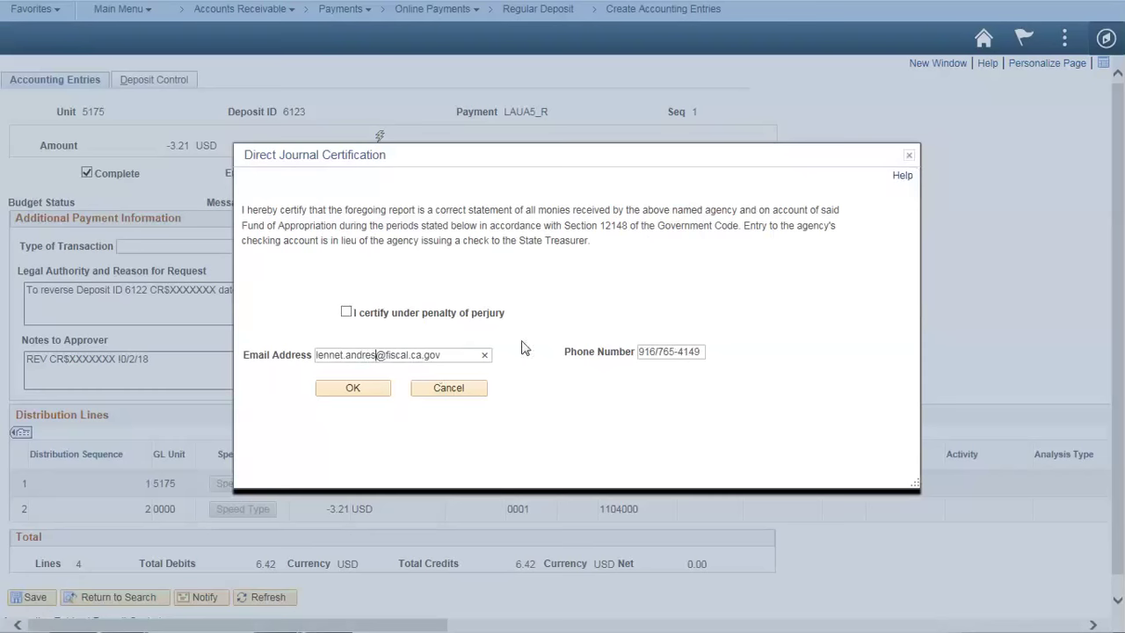
click(346, 312)
click(370, 393)
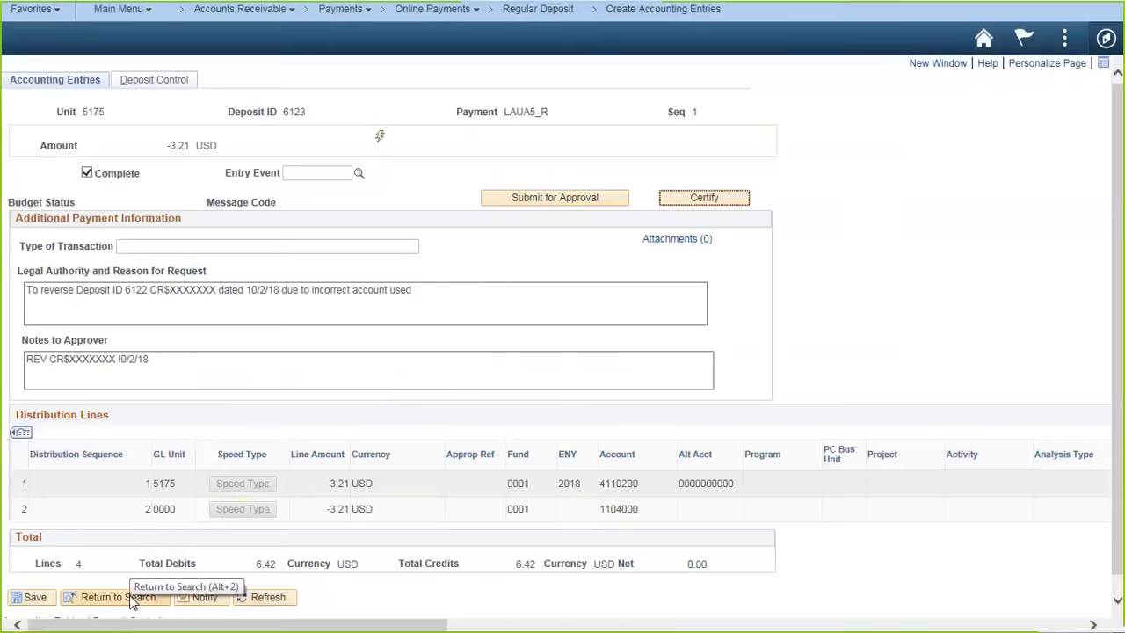
Step: Reopen deposit 6123's accounting entries for payment sequence 2 (LAUA5_C, 3.21 USD)
click(118, 597)
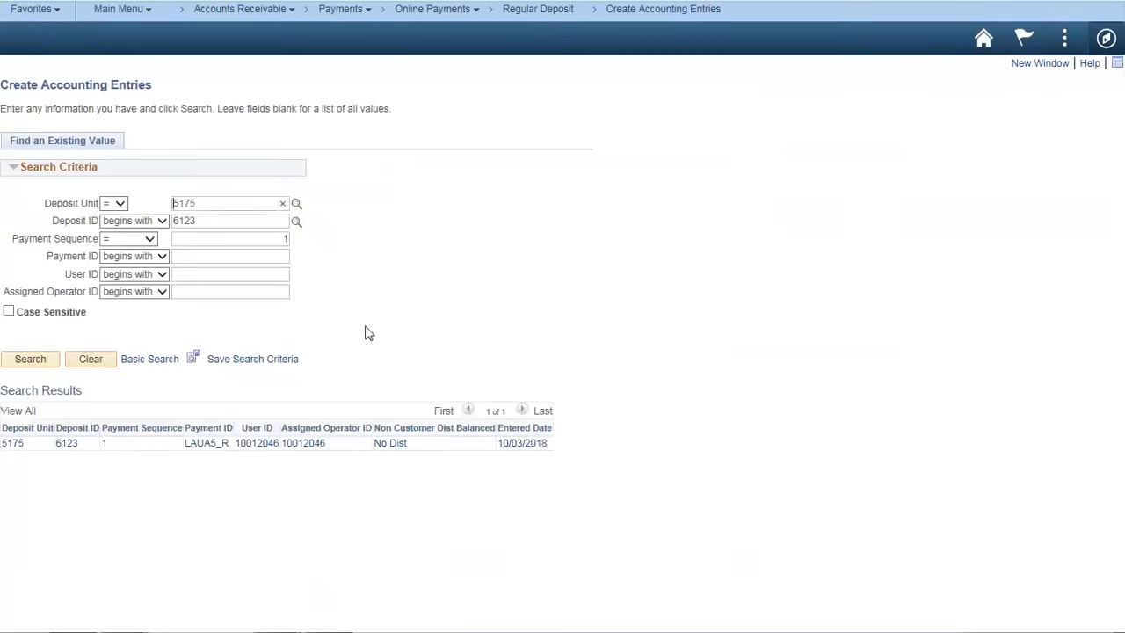
click(280, 238)
key(BackSpace)
text(2)
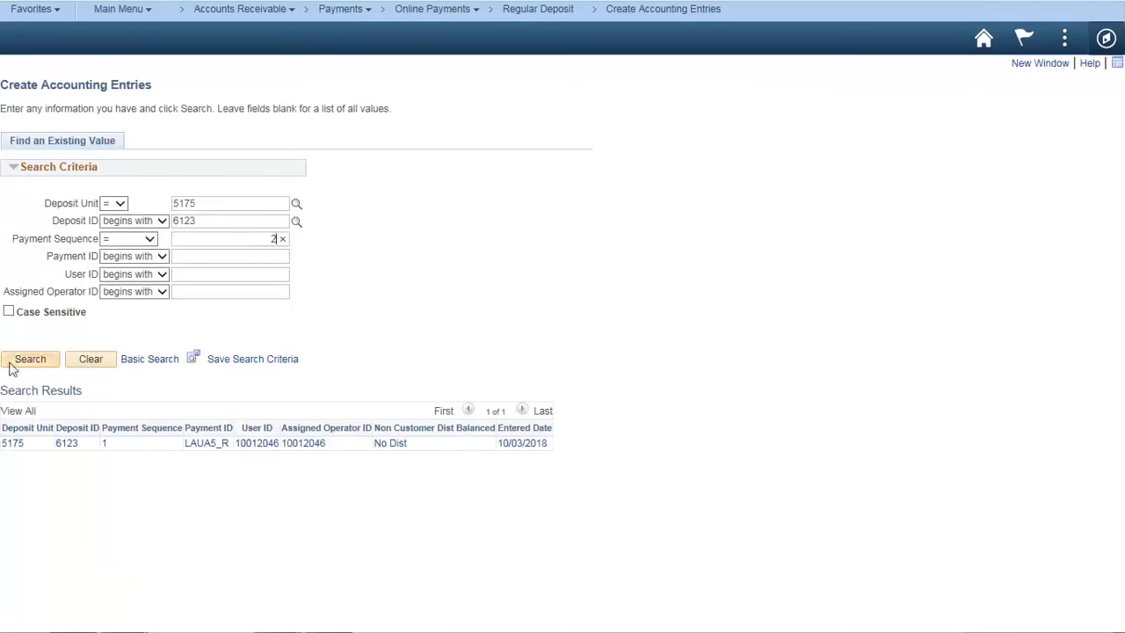
click(12, 362)
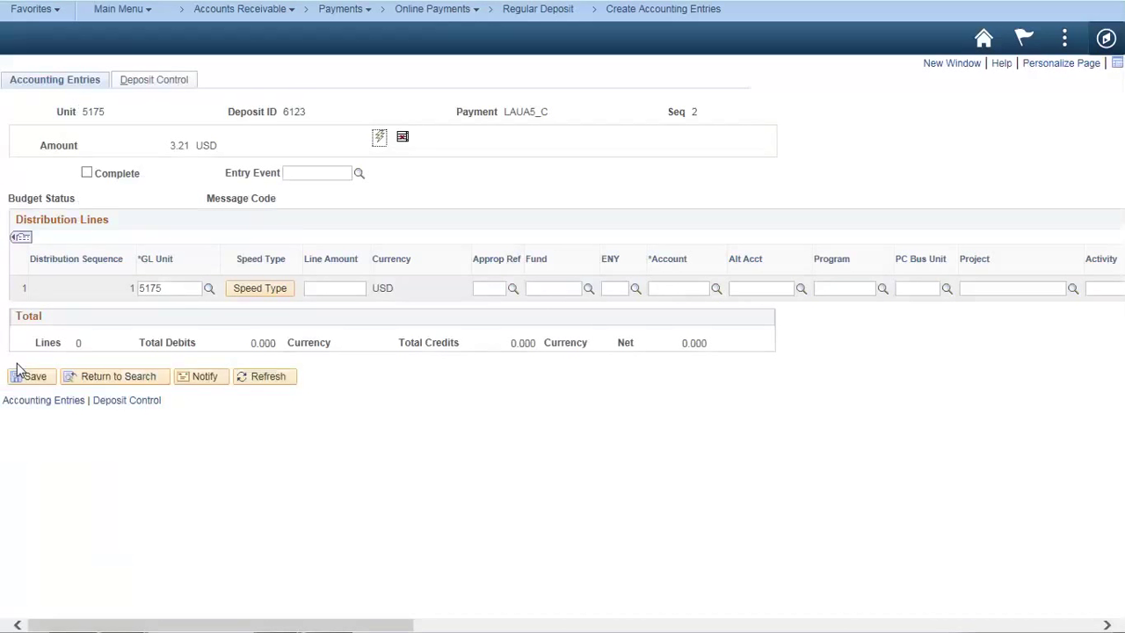
Step: Enter amount -3.21 and fund 0001 on distribution line 1
click(339, 288)
text(-3.21)
click(537, 288)
text(0000)
key(BackSpace)
text(1)
Step: Set ENY 2018 and account 4110400, save, and generate the 1104000 offset line
click(613, 288)
text(2018)
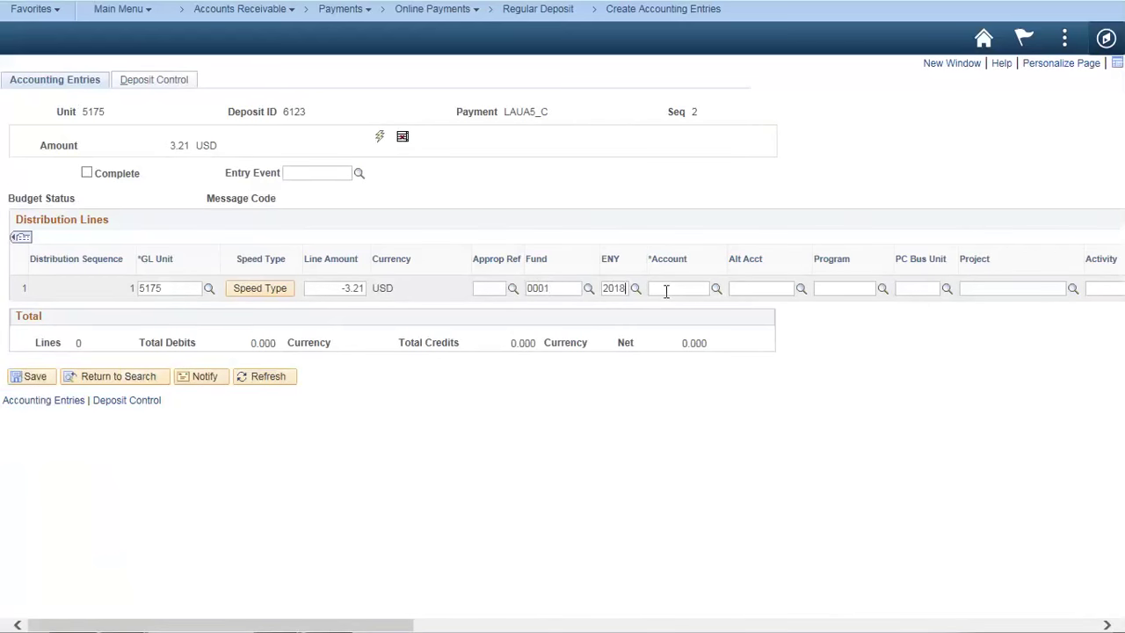
click(665, 289)
text(4110400)
click(746, 291)
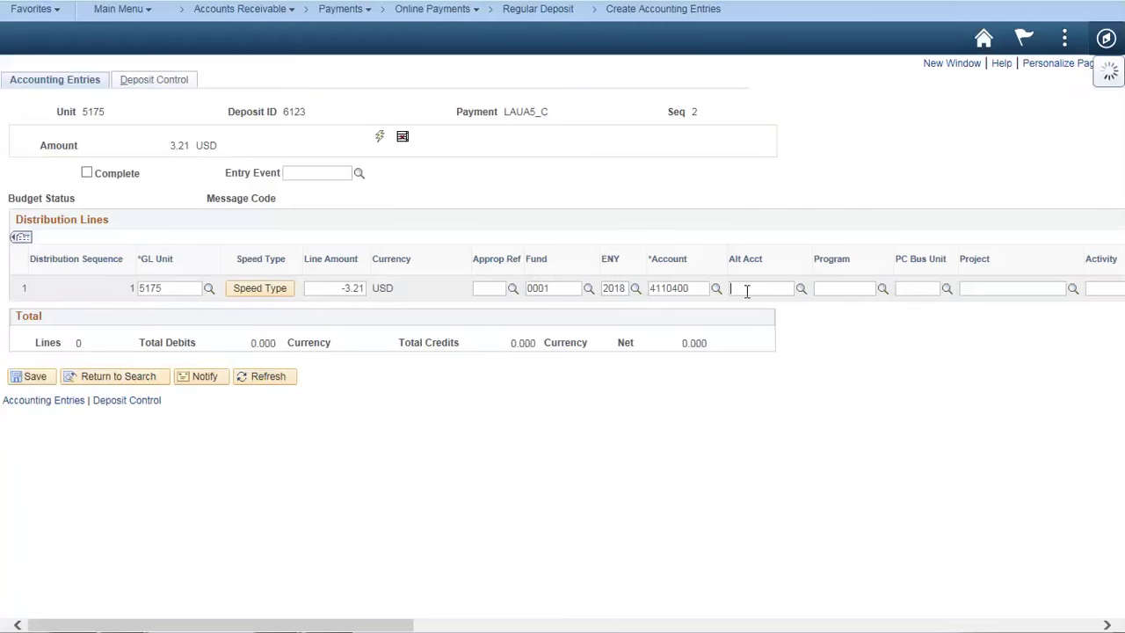
click(37, 380)
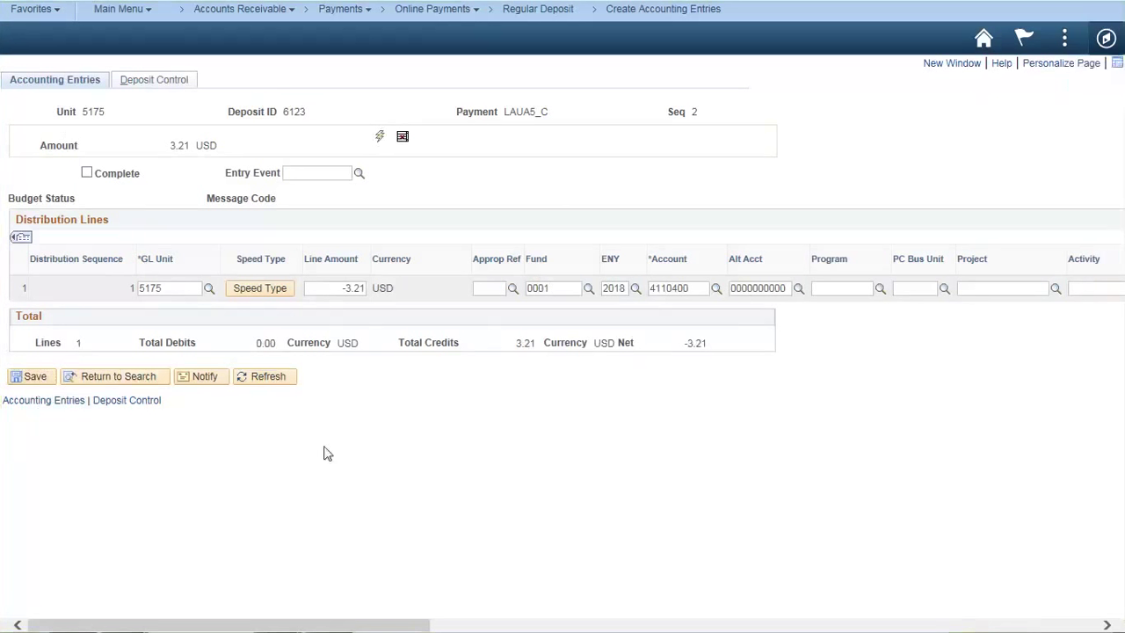
click(380, 139)
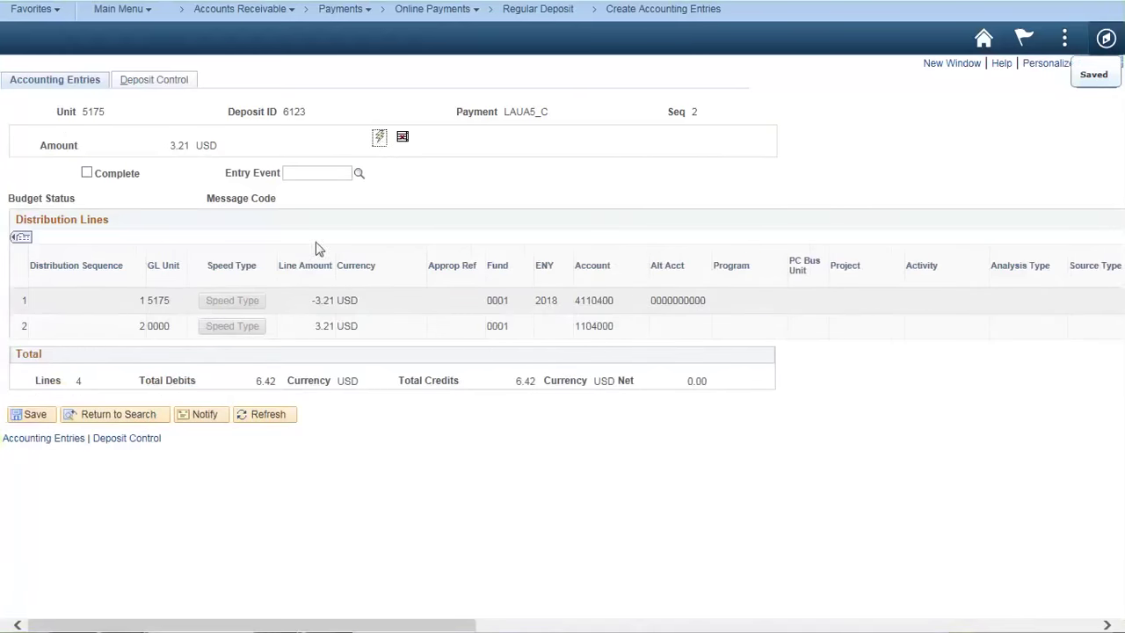
Step: Mark the seq 2 entries Complete and save, acknowledging the not-routed-for-approval message
click(86, 174)
click(35, 414)
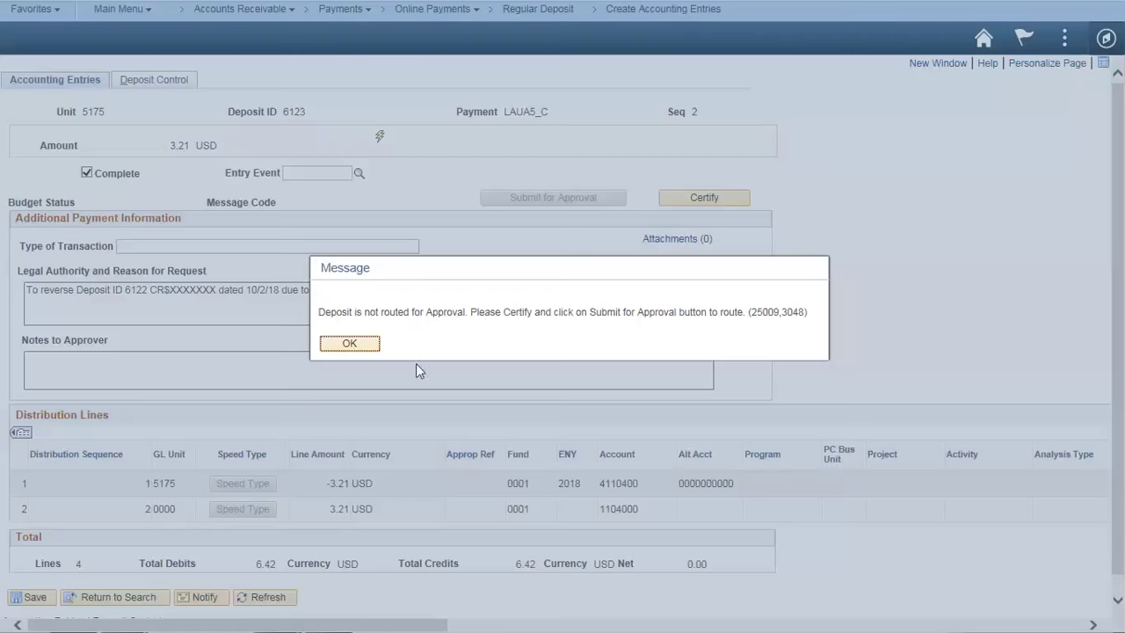
click(369, 346)
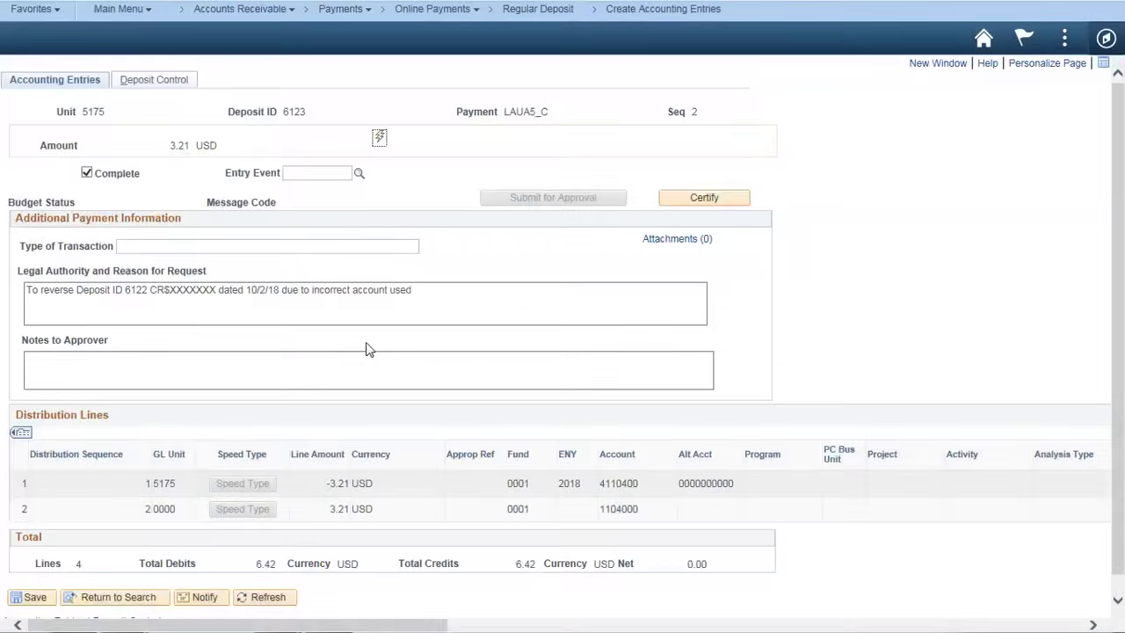
click(320, 367)
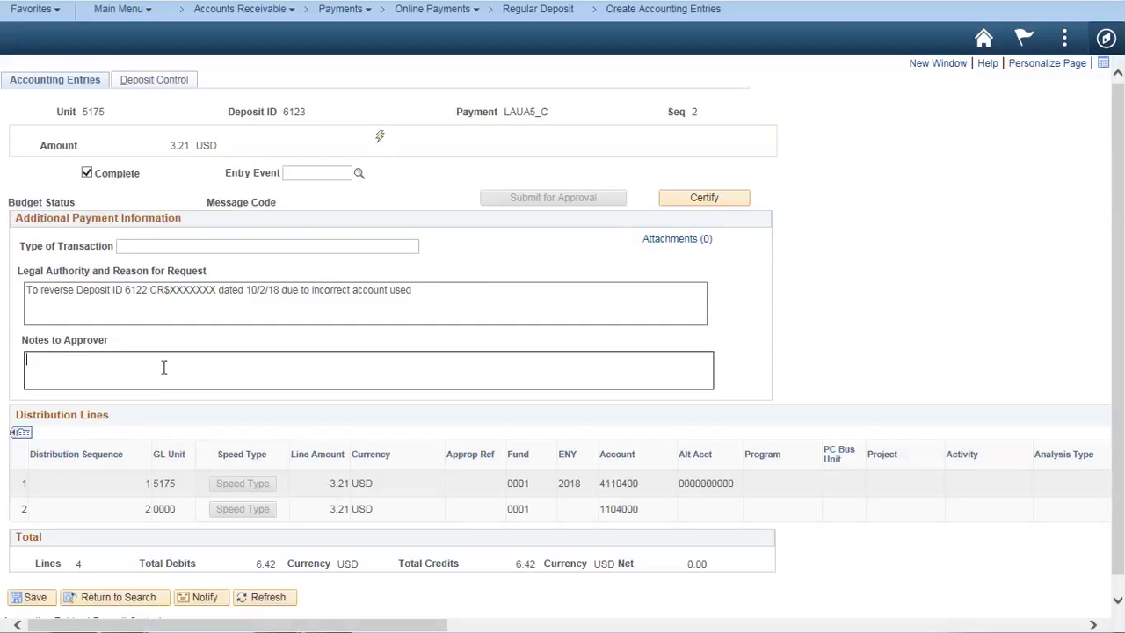
Step: Write the approver note 'CORR CR$XXXXXXX 10/2/18'
text(CORR)
text(CR$XXXXXXX 10)
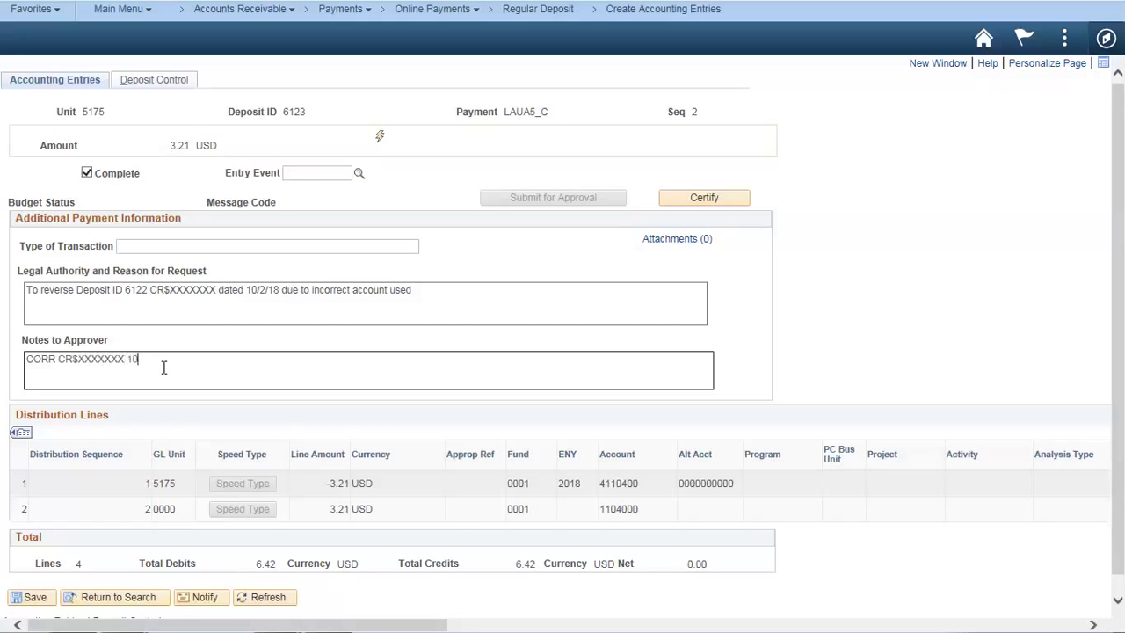
text(/2/18)
Step: Certify the entries under penalty of perjury, entering the contact phone number and e-mail
click(733, 198)
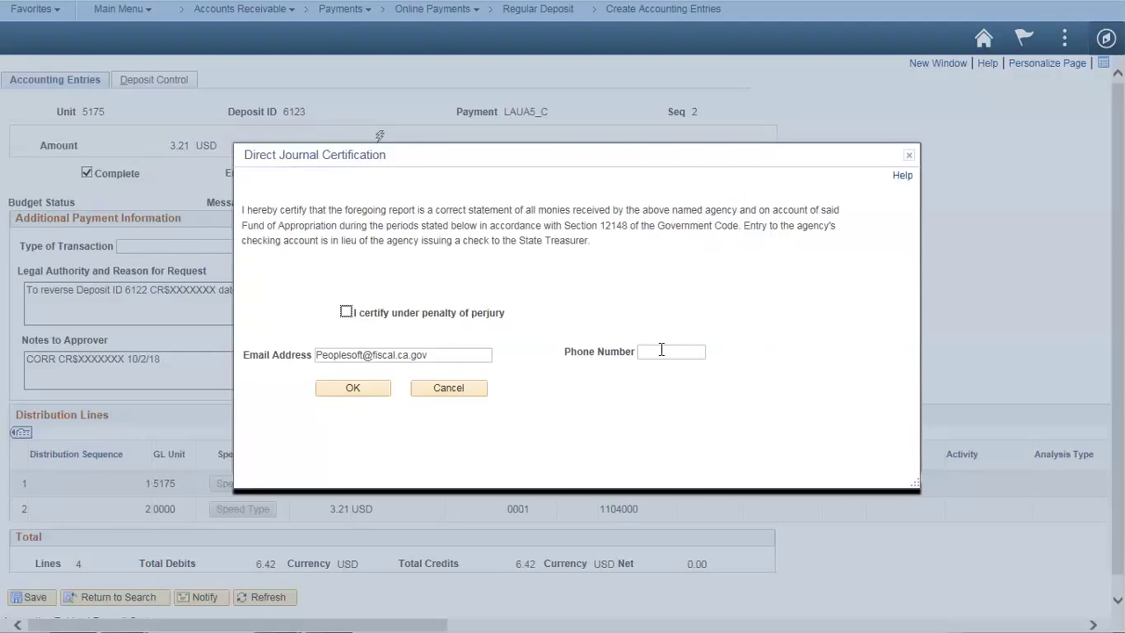
click(661, 350)
click(360, 355)
key(BackSpace)
key(BackSpace)
key(BackSpace)
key(BackSpace)
key(BackSpace)
key(BackSpace)
key(BackSpace)
key(BackSpace)
key(BackSpace)
key(BackSpace)
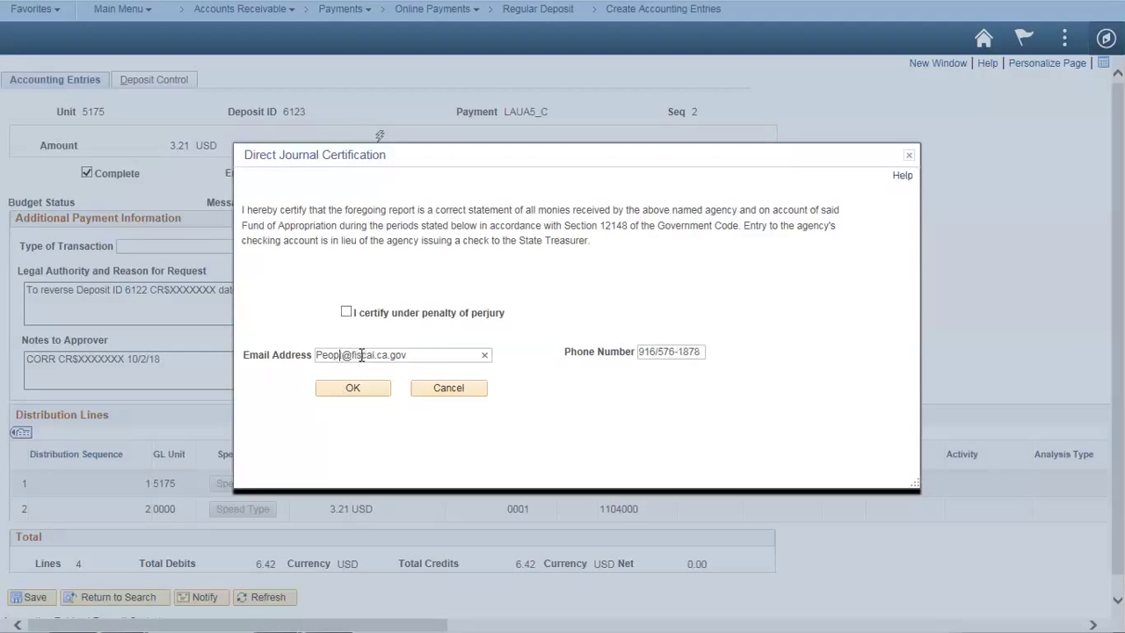
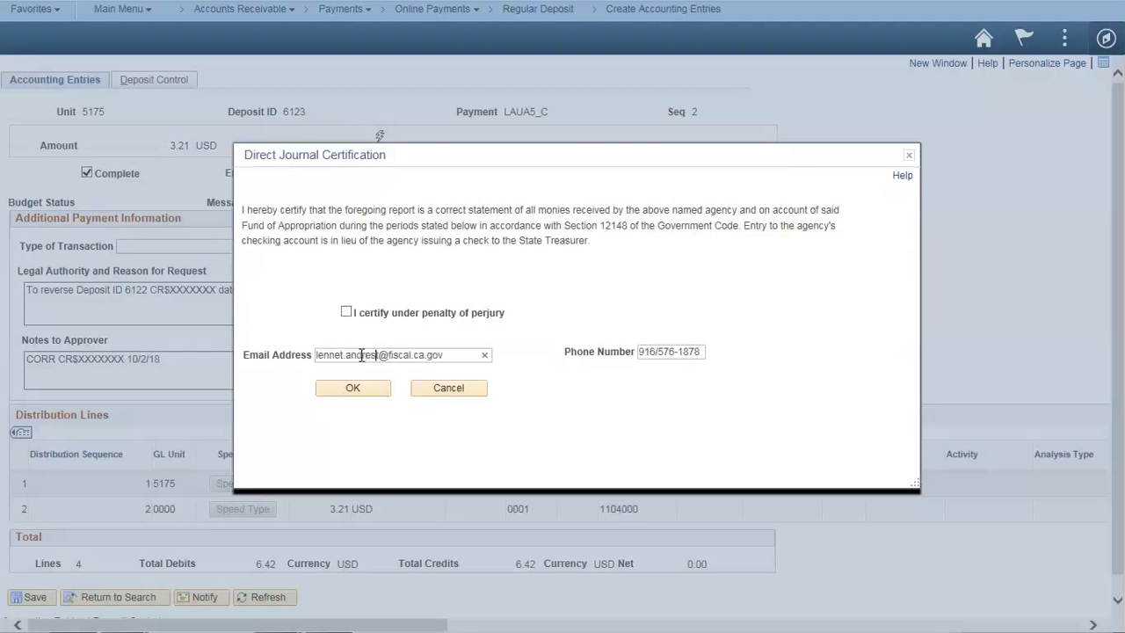
click(346, 313)
click(350, 391)
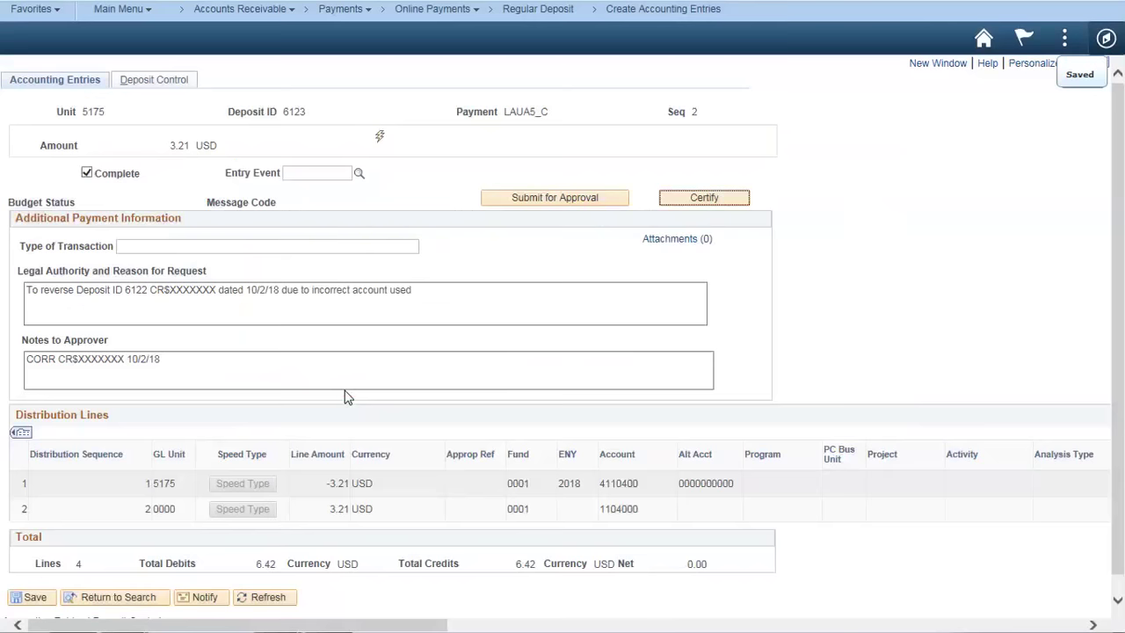
Step: Submit the certified LAUA5_C entries for approval, then open and close the Actions List
click(559, 199)
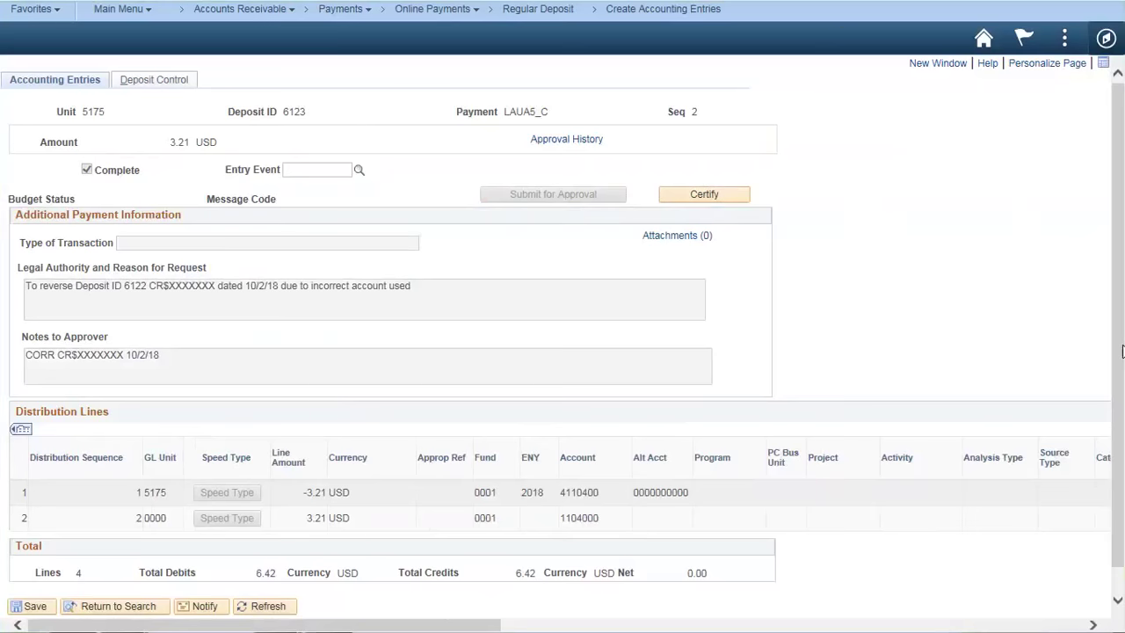
click(1064, 42)
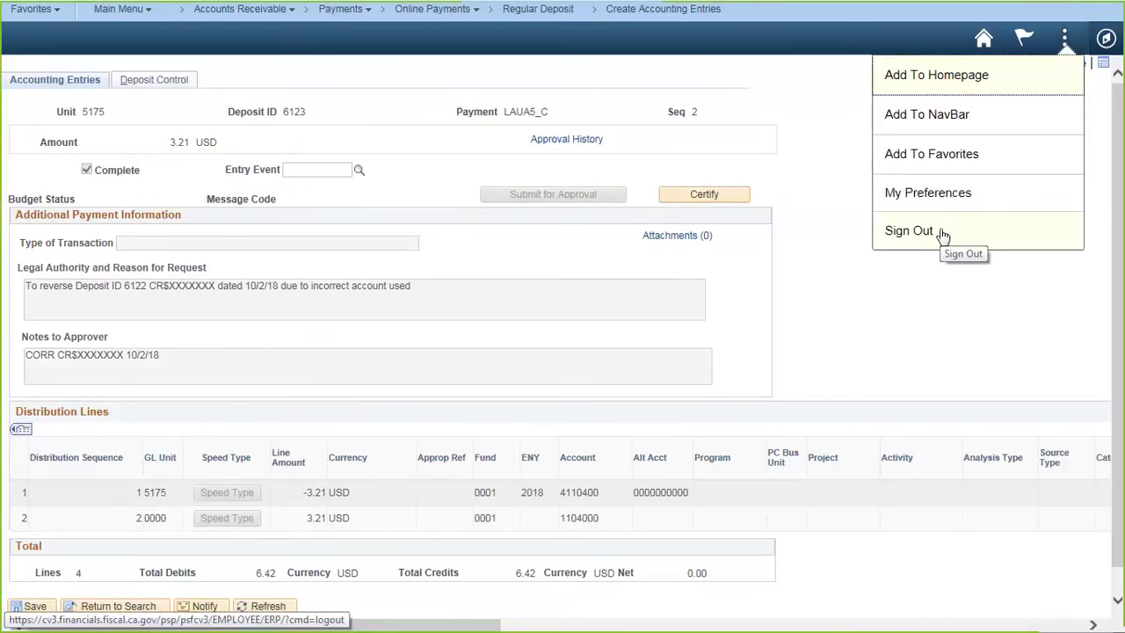
click(850, 299)
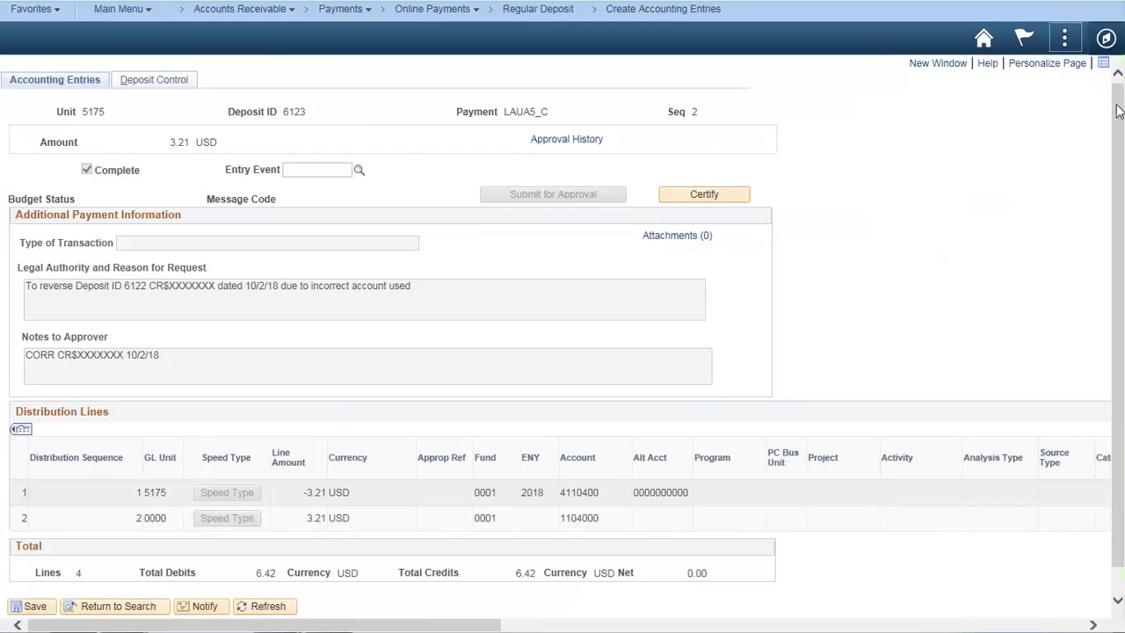
Step: Search Modify Accounting Entries for deposit 6123 with the payment sequence left blank
click(413, 17)
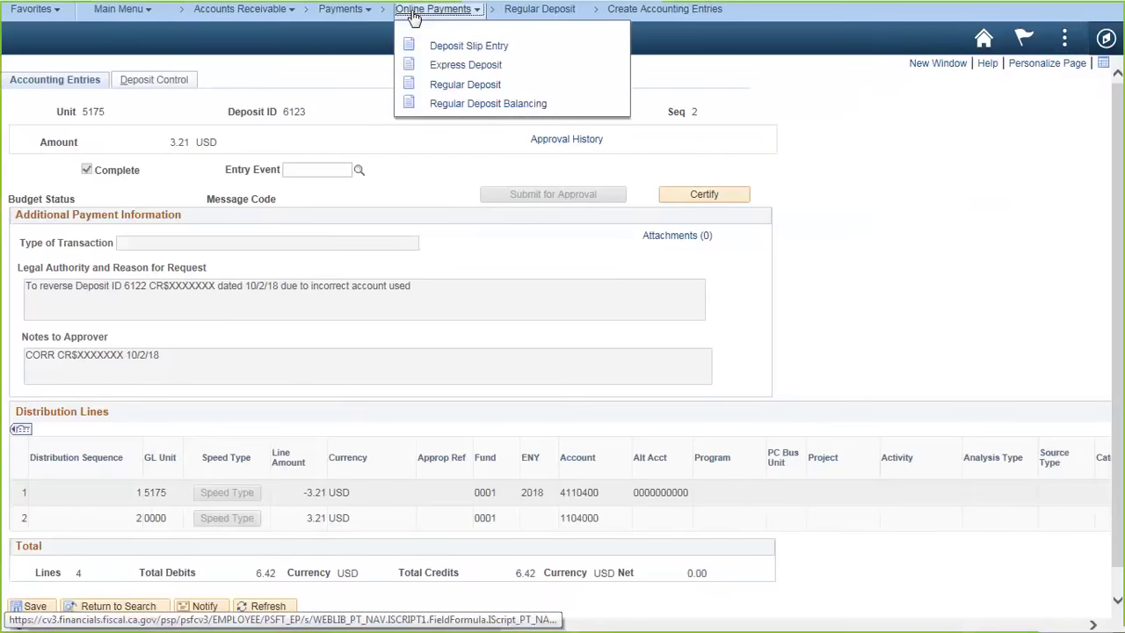
click(362, 11)
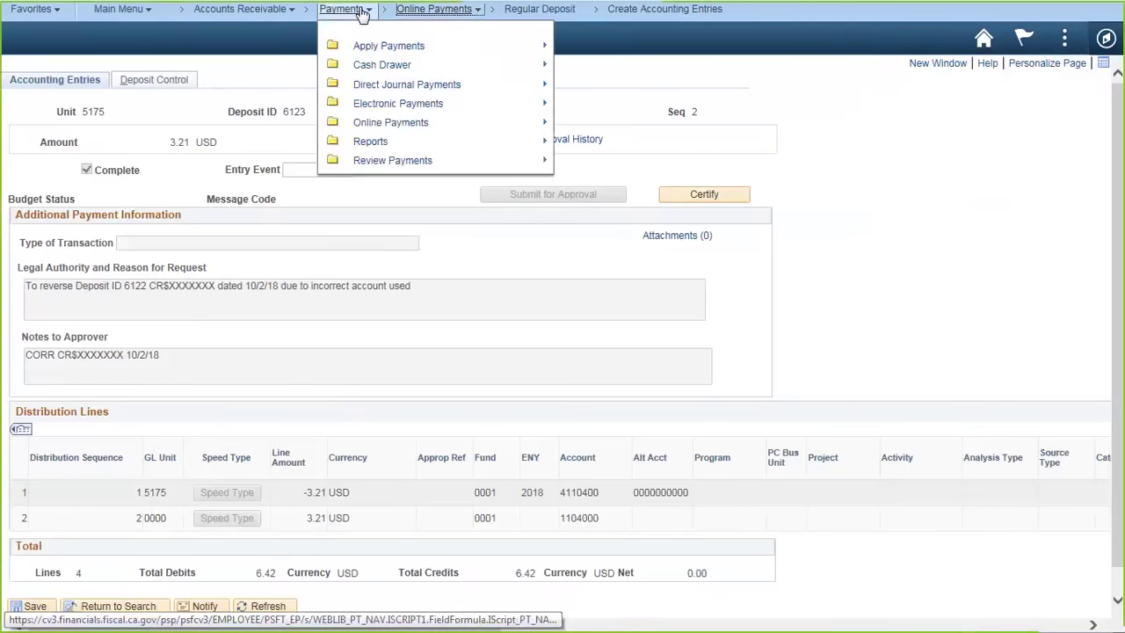
click(380, 85)
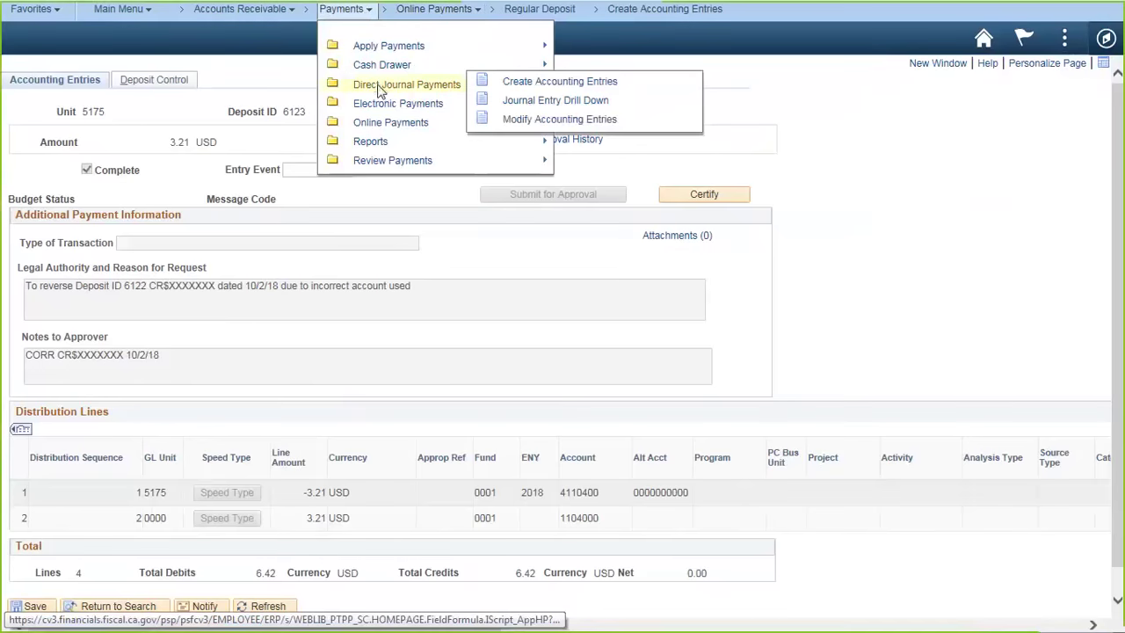
click(554, 119)
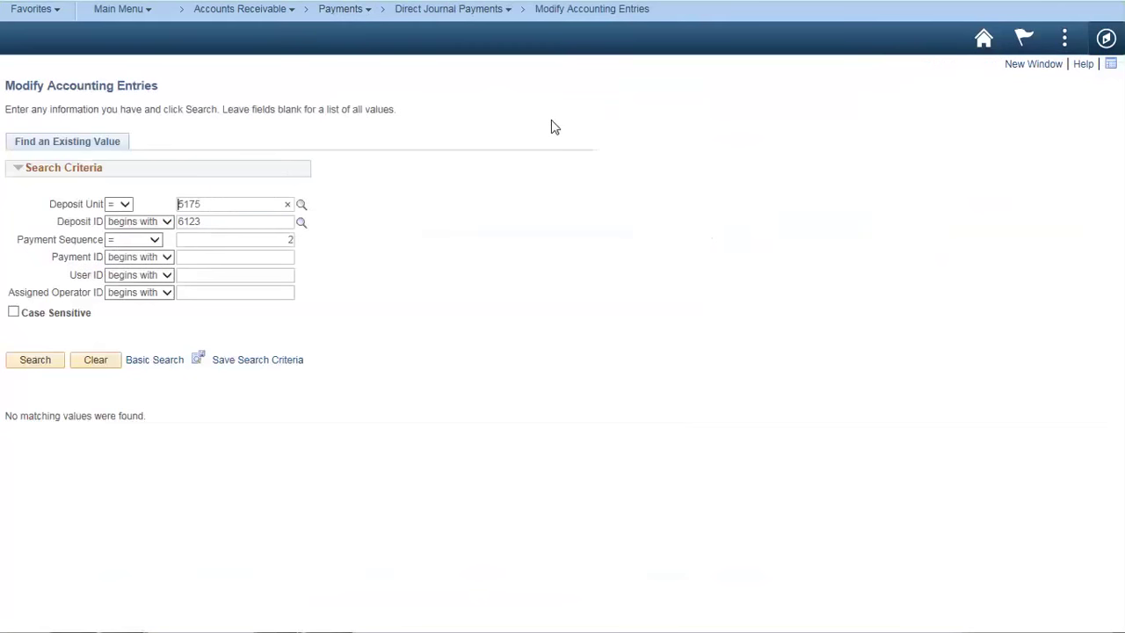
click(279, 241)
key(BackSpace)
click(22, 366)
Step: Go to Payments > Review Payments > All Payments
click(342, 8)
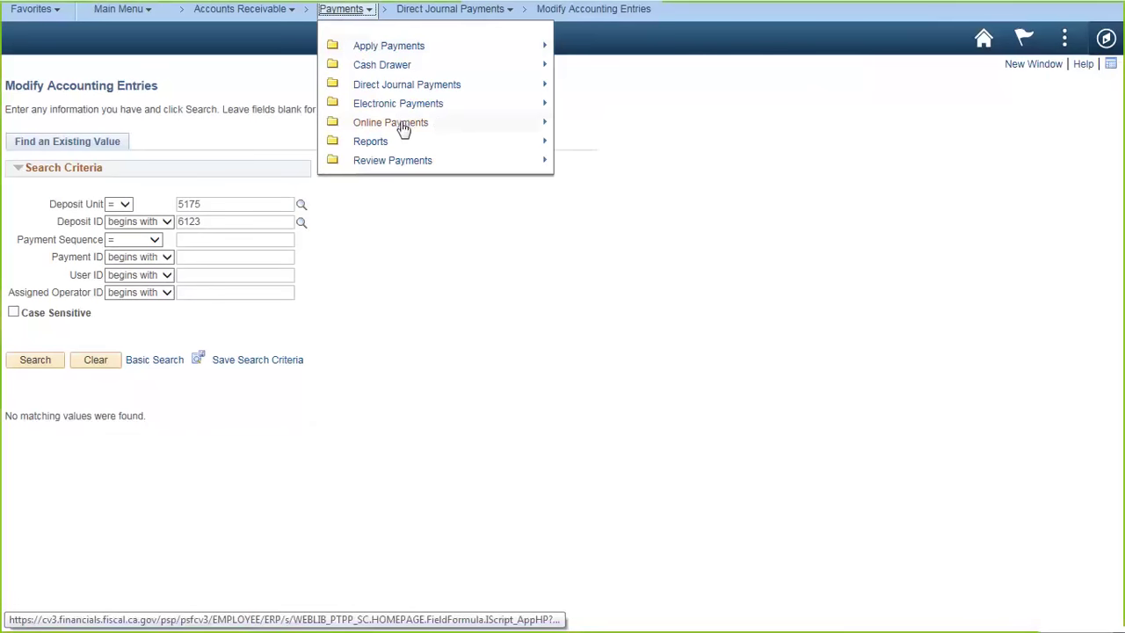
click(404, 129)
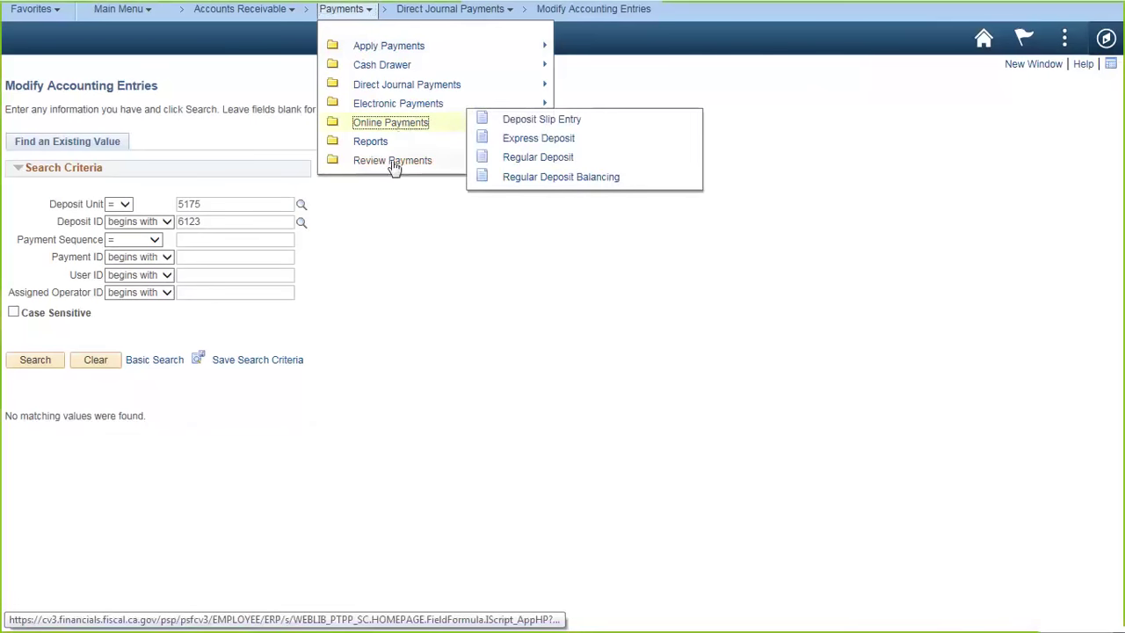
click(395, 170)
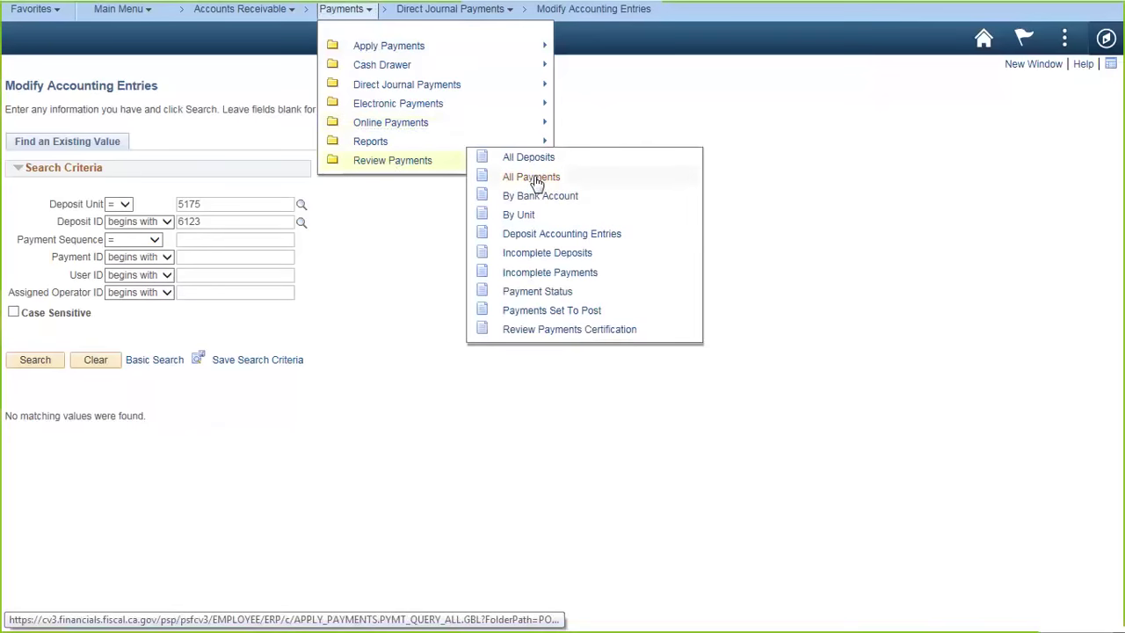
click(535, 181)
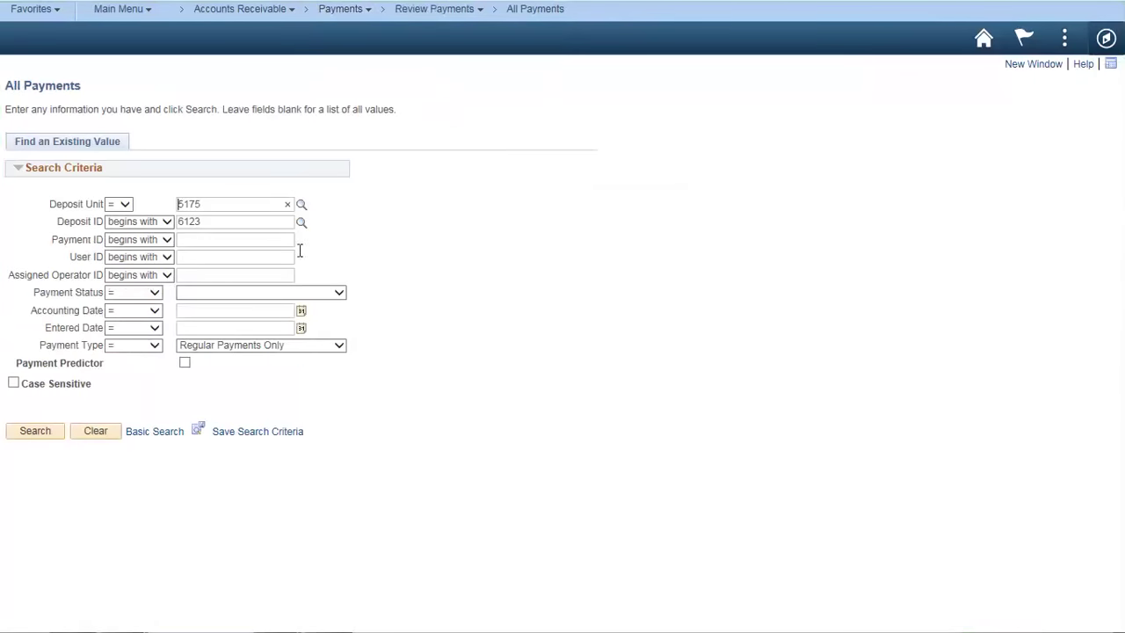
Step: Search all unit 5175 payments without a Deposit ID and open payment A/R3882900
click(249, 222)
key(BackSpace)
key(BackSpace)
key(BackSpace)
key(BackSpace)
click(32, 434)
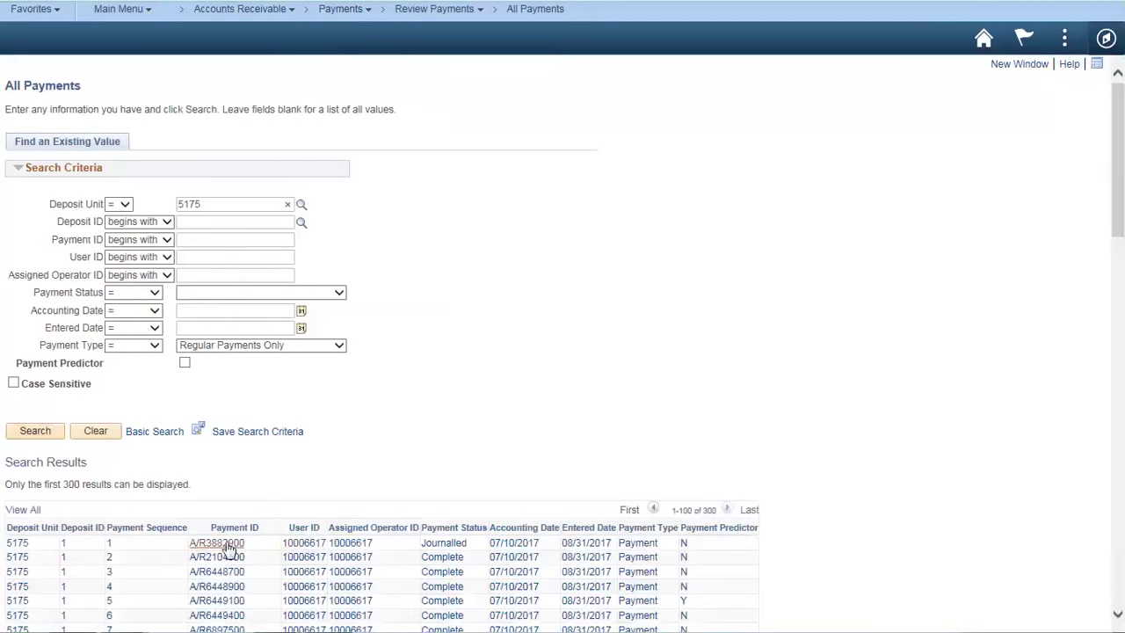
click(221, 545)
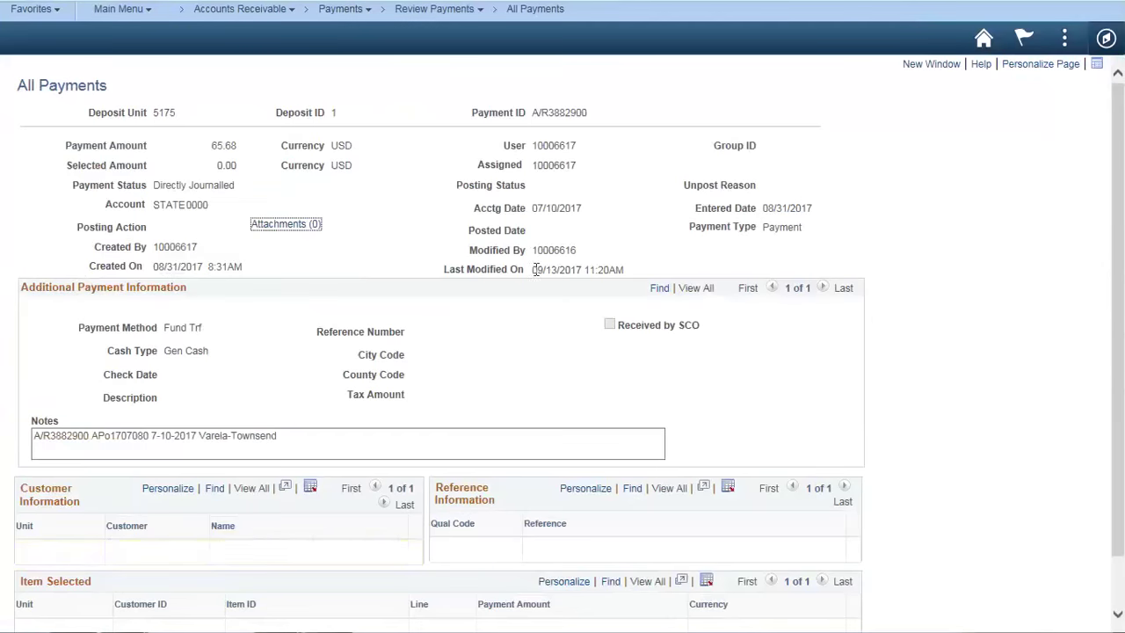
click(532, 332)
click(346, 16)
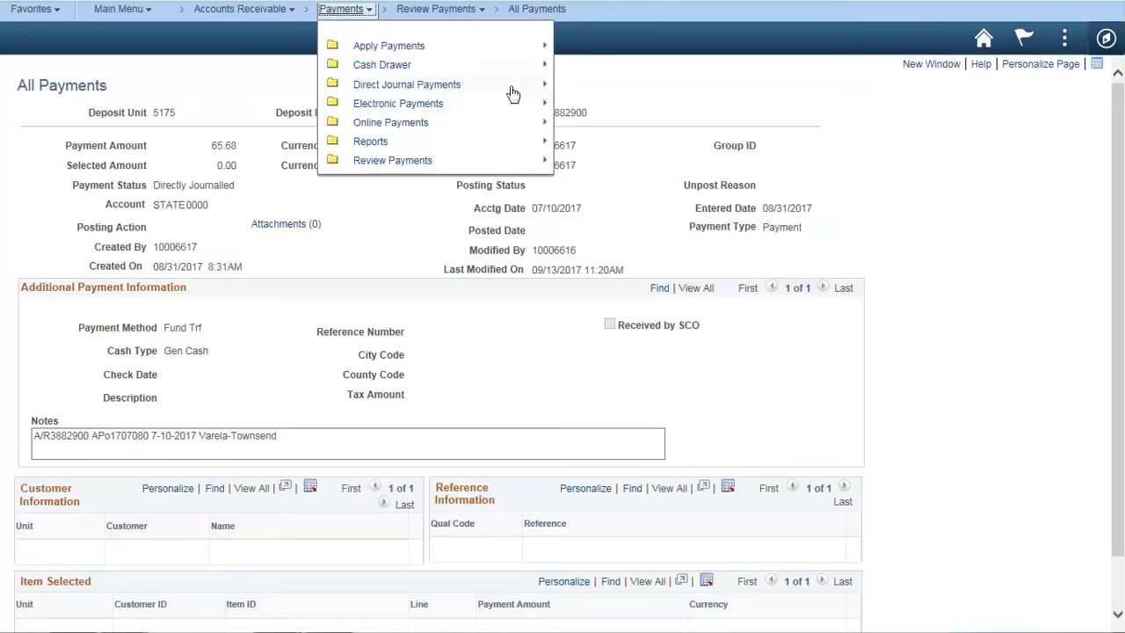
click(841, 145)
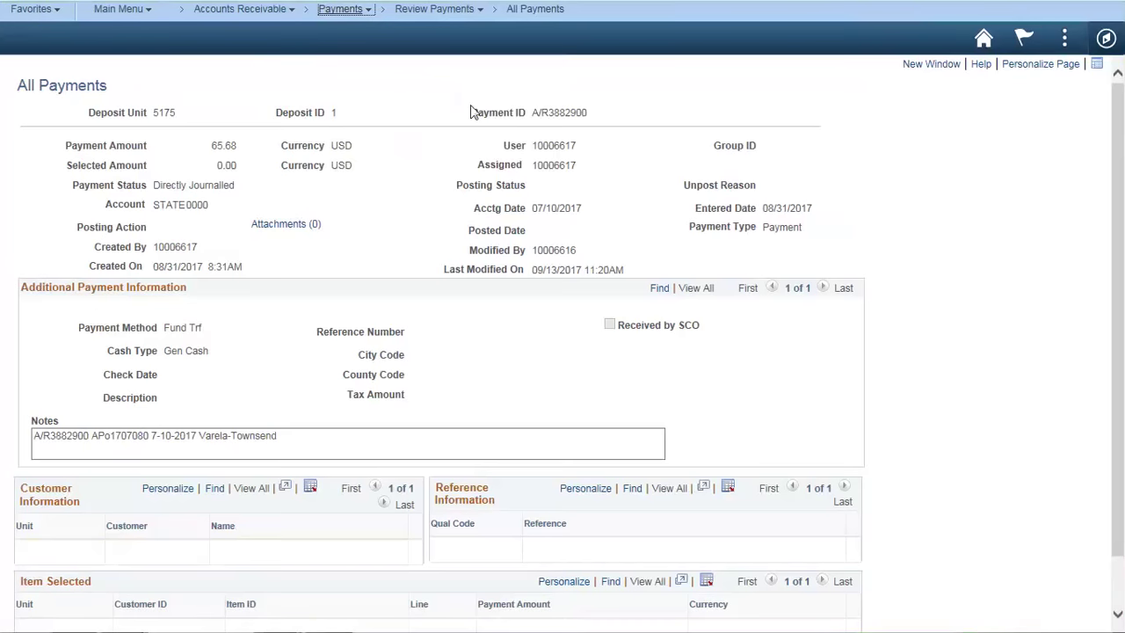
click(347, 10)
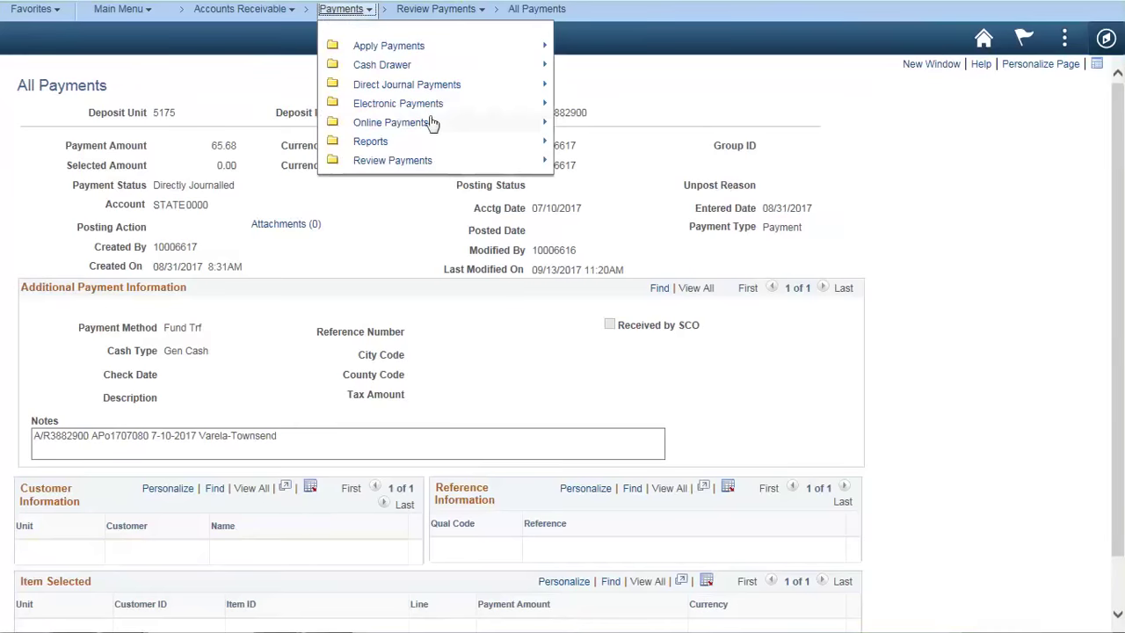
mouse_move(434, 84)
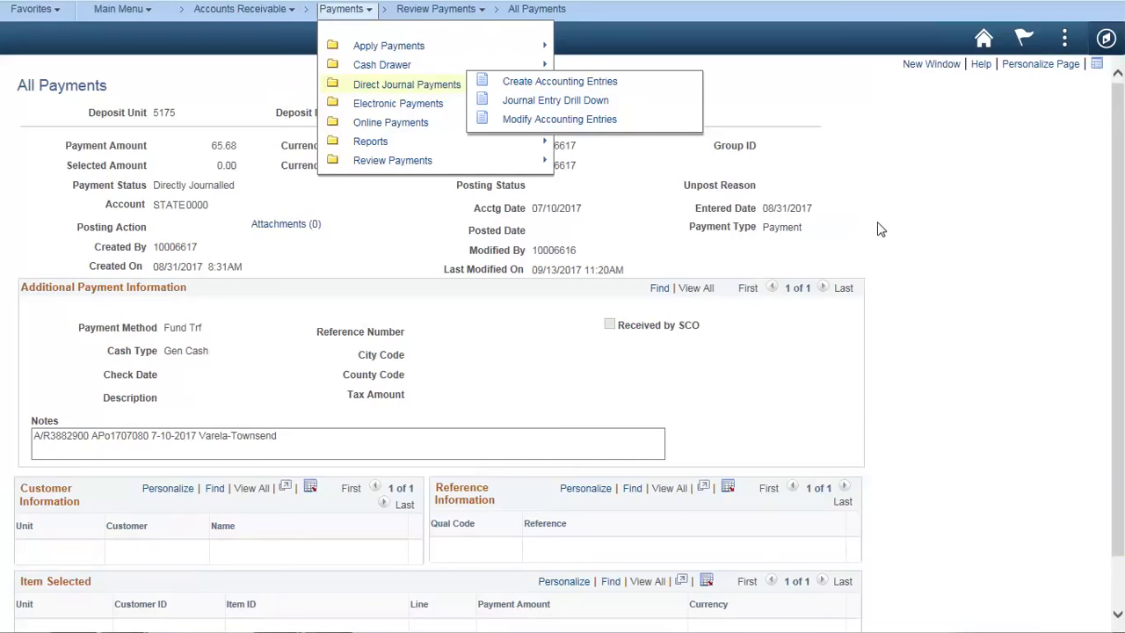
Step: Open Modify Accounting Entries for deposit unit 5175, deposit ID 6120, showing its 3.61 USD lines
click(622, 120)
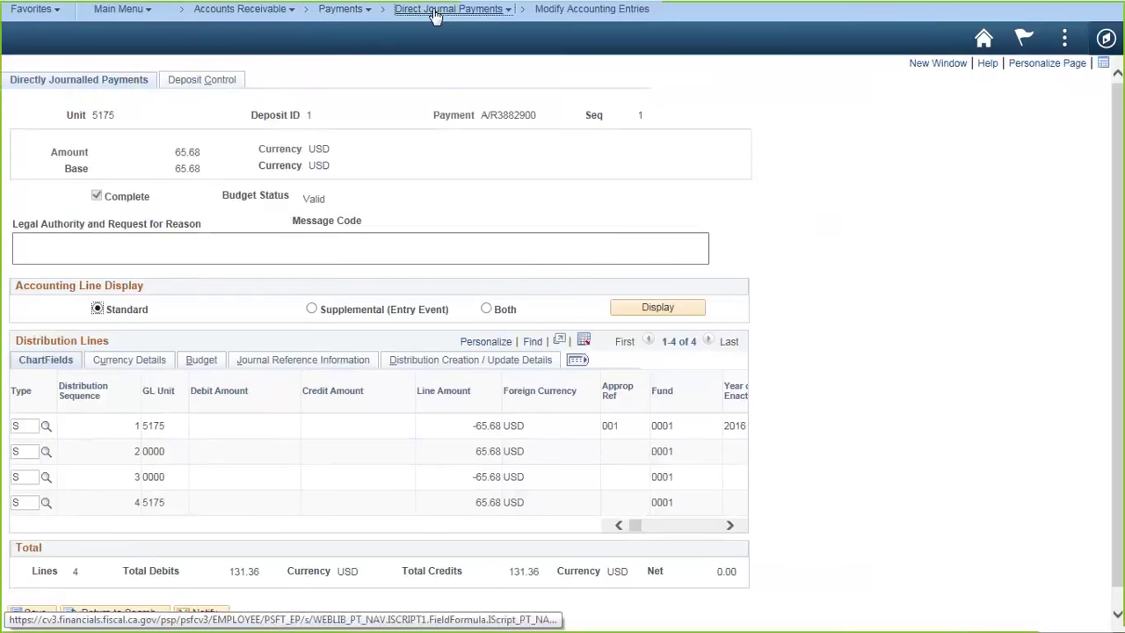
mouse_move(431, 15)
click(468, 85)
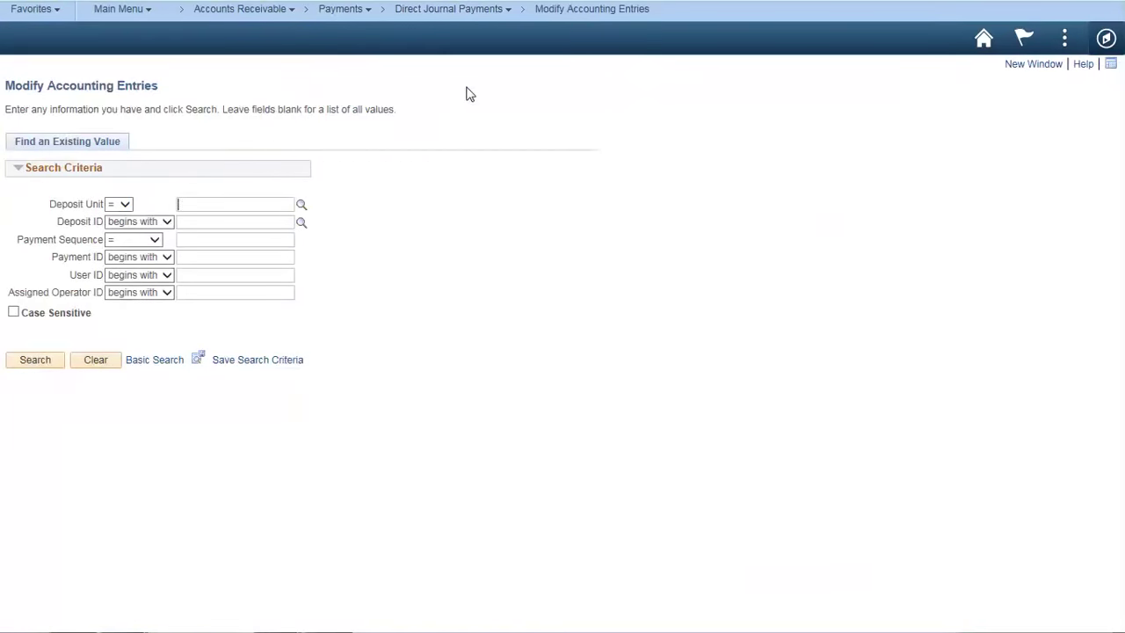
text(5175)
text(612)
text(0)
key(Return)
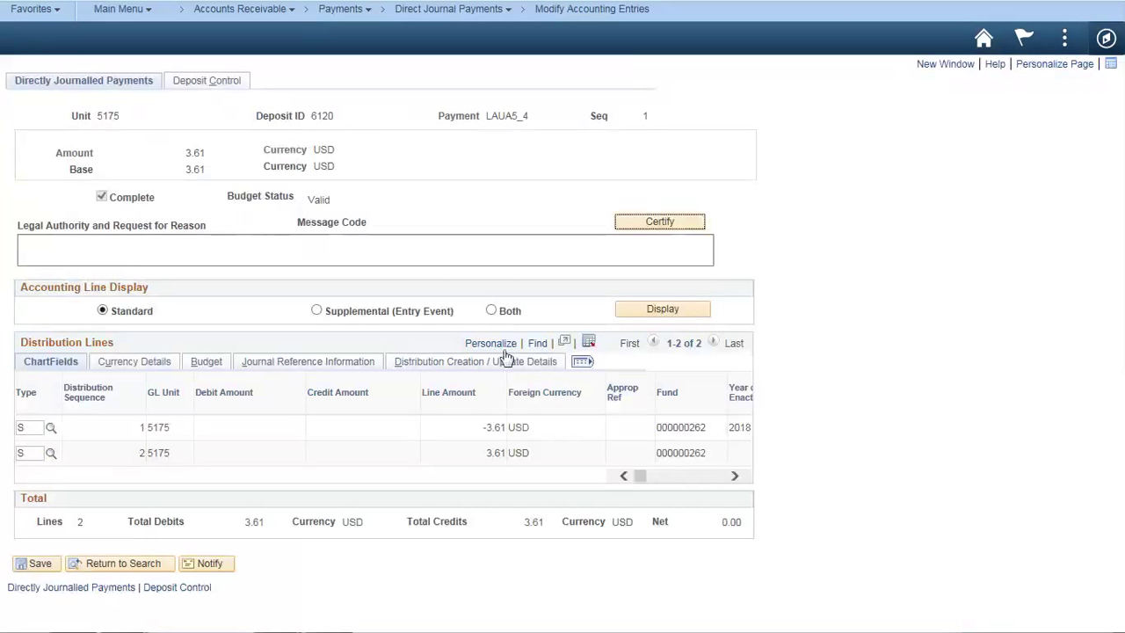
Step: Expand the Distribution Lines grid to show every chartfield column, including accounts 2090100 and 1109300
click(585, 366)
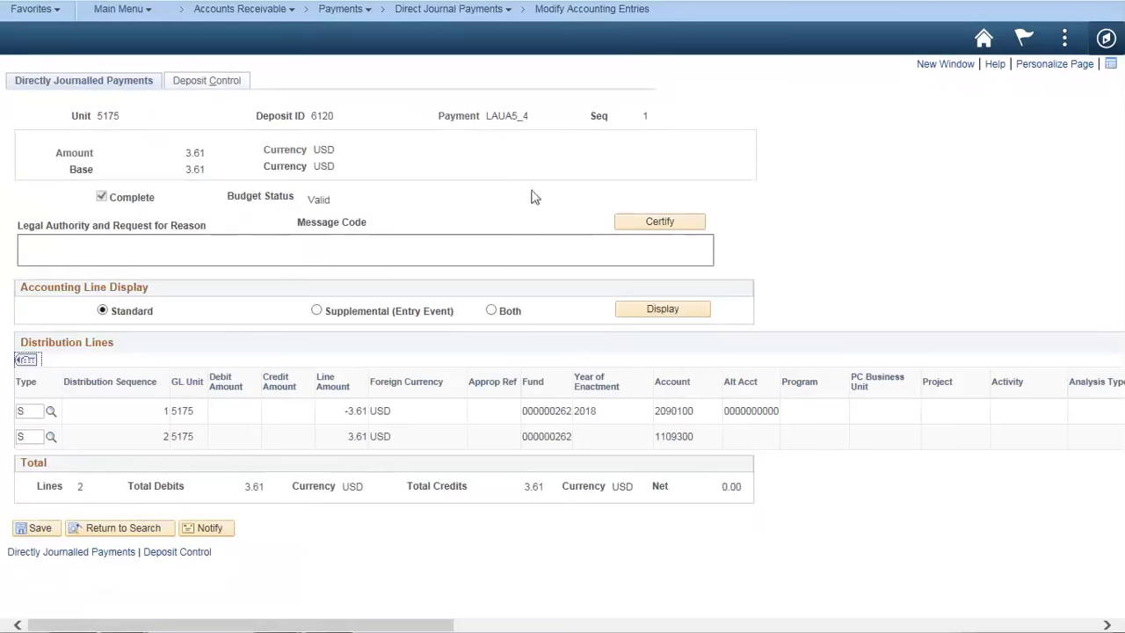
Step: Search All Payments for deposit unit 5175 with no deposit ID, then open the 65.68 USD payment
mouse_move(389, 53)
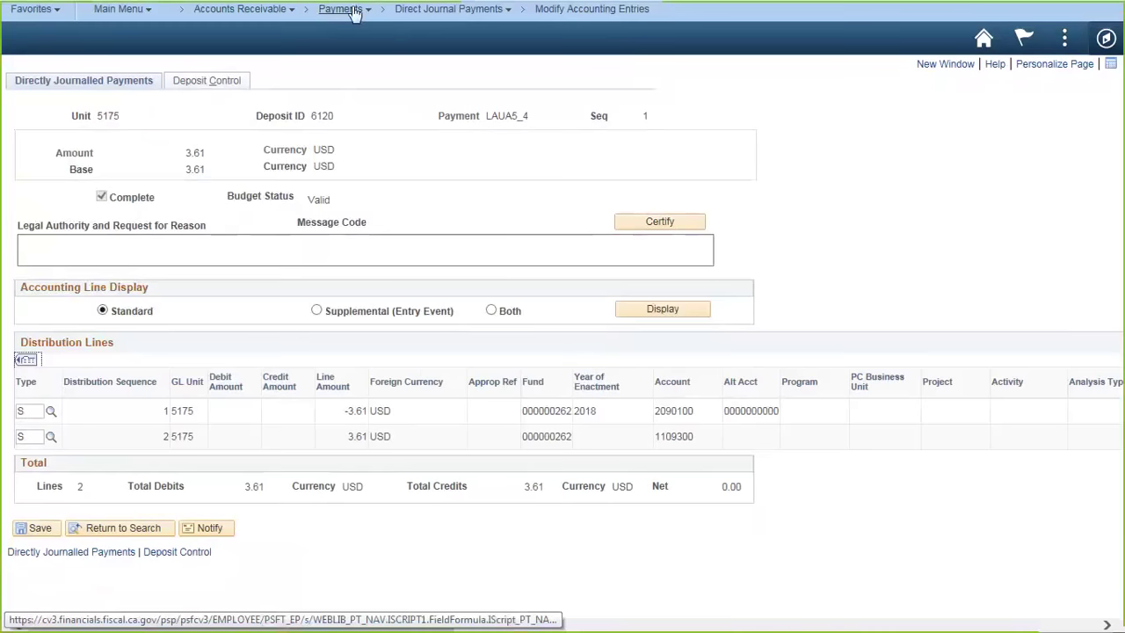
click(351, 11)
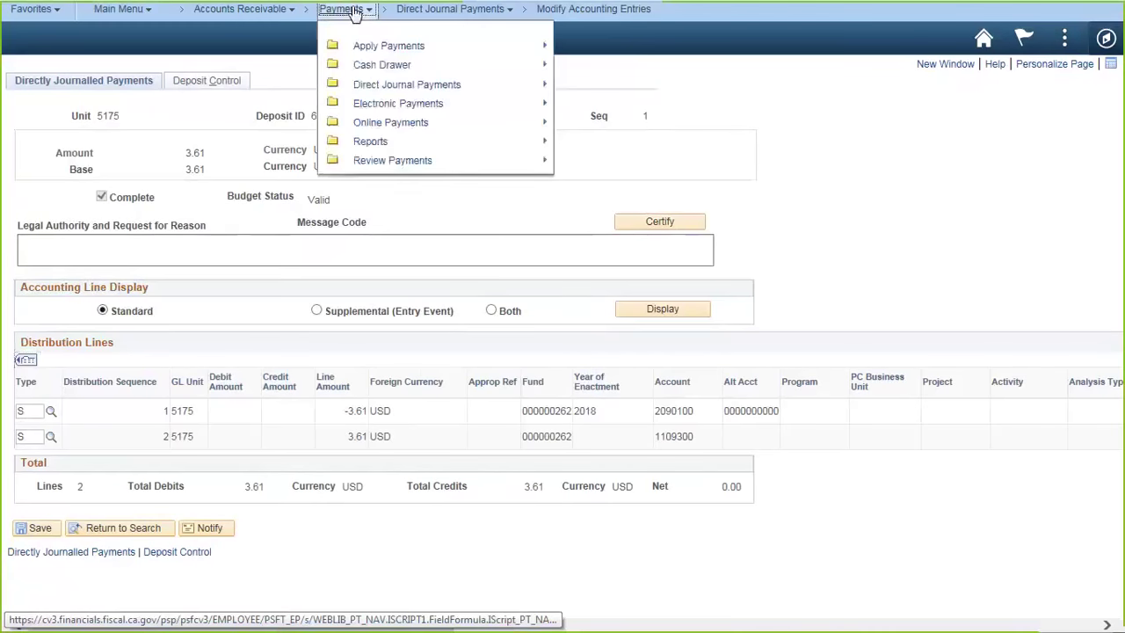
click(393, 160)
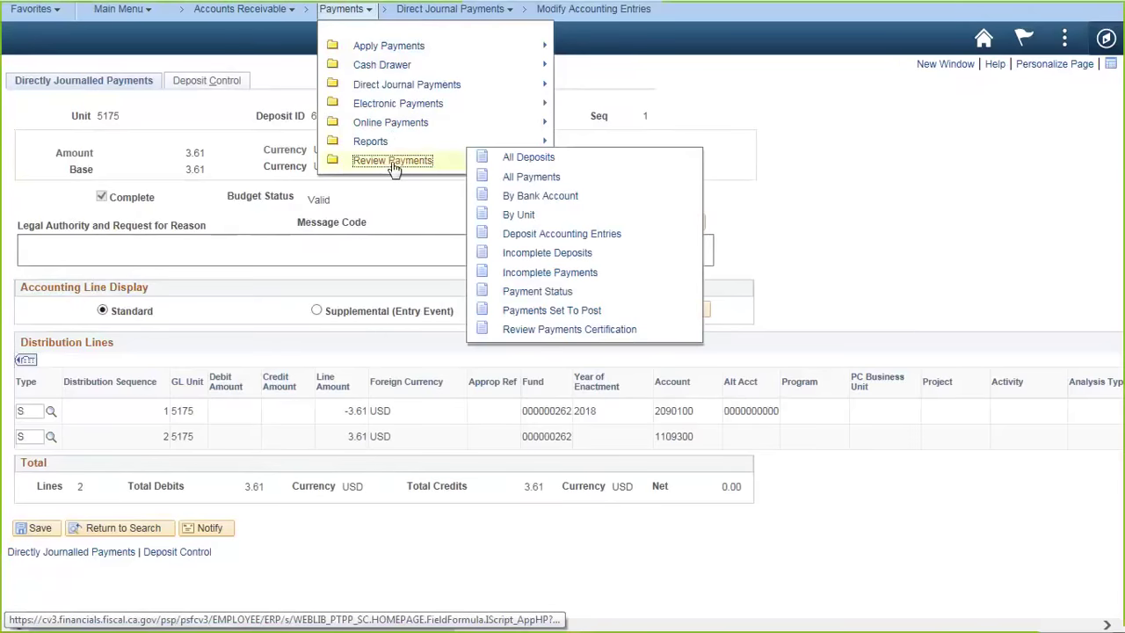
click(527, 177)
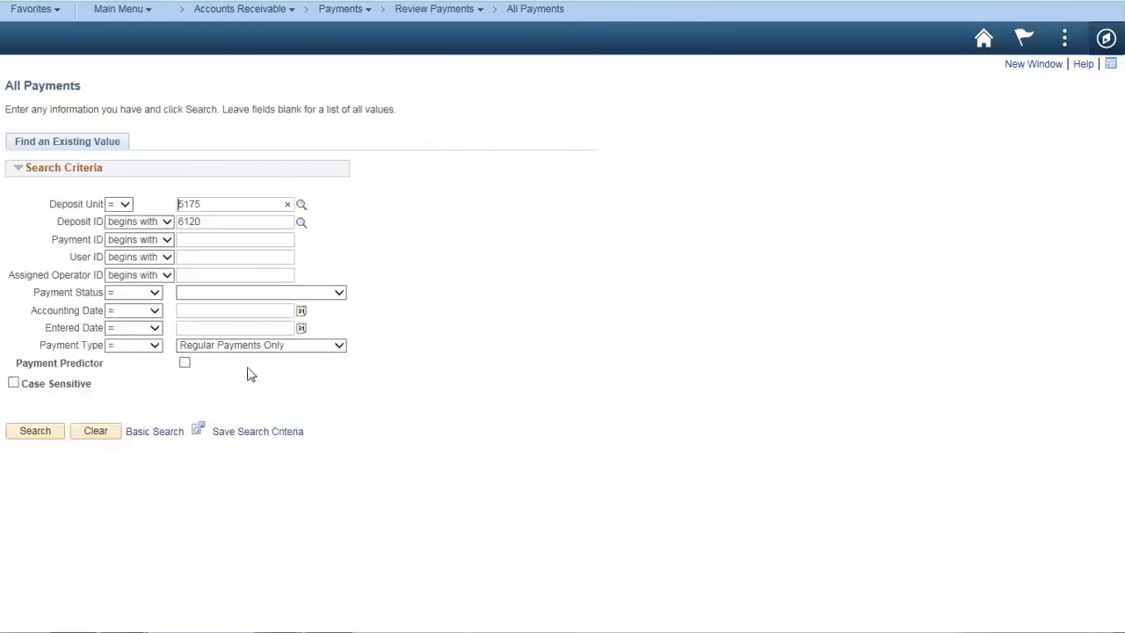
click(237, 224)
key(BackSpace)
key(BackSpace)
key(BackSpace)
key(BackSpace)
click(35, 432)
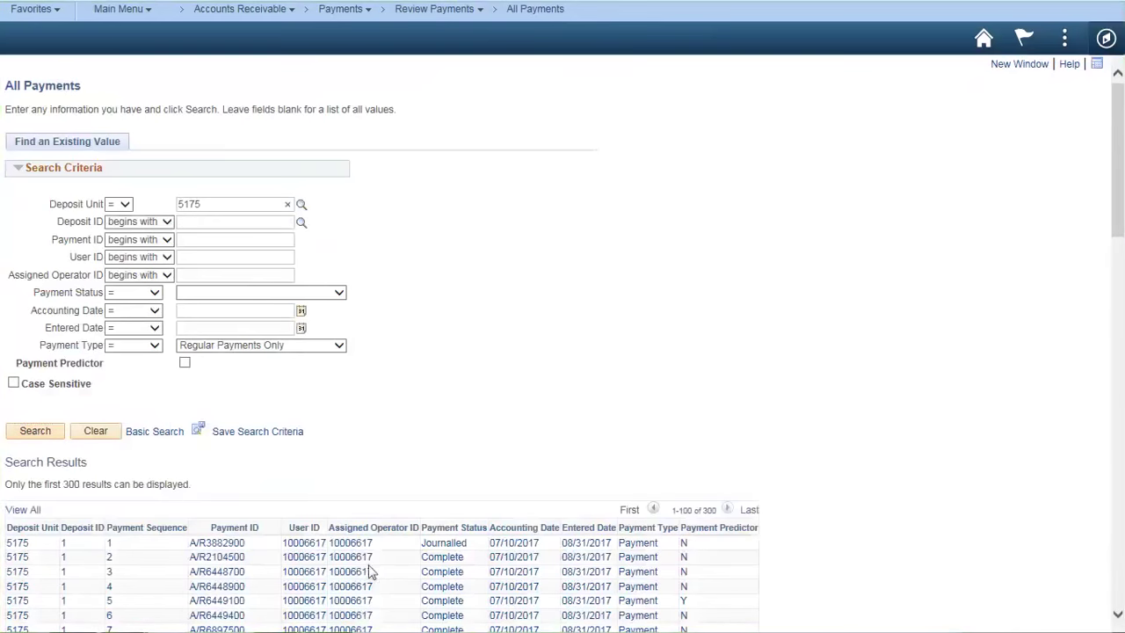
click(234, 545)
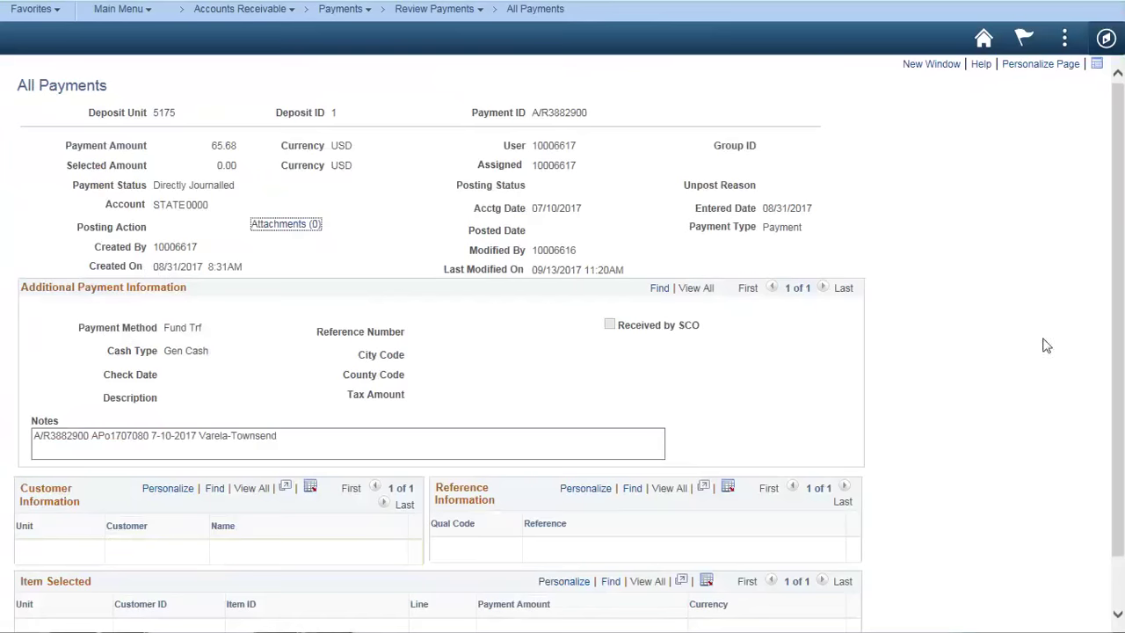
Step: Review the 65.68 USD Fund Trf payment's details, including Gen Cash type and accounting date 07/10/2017
drag(1117, 200, 1122, 147)
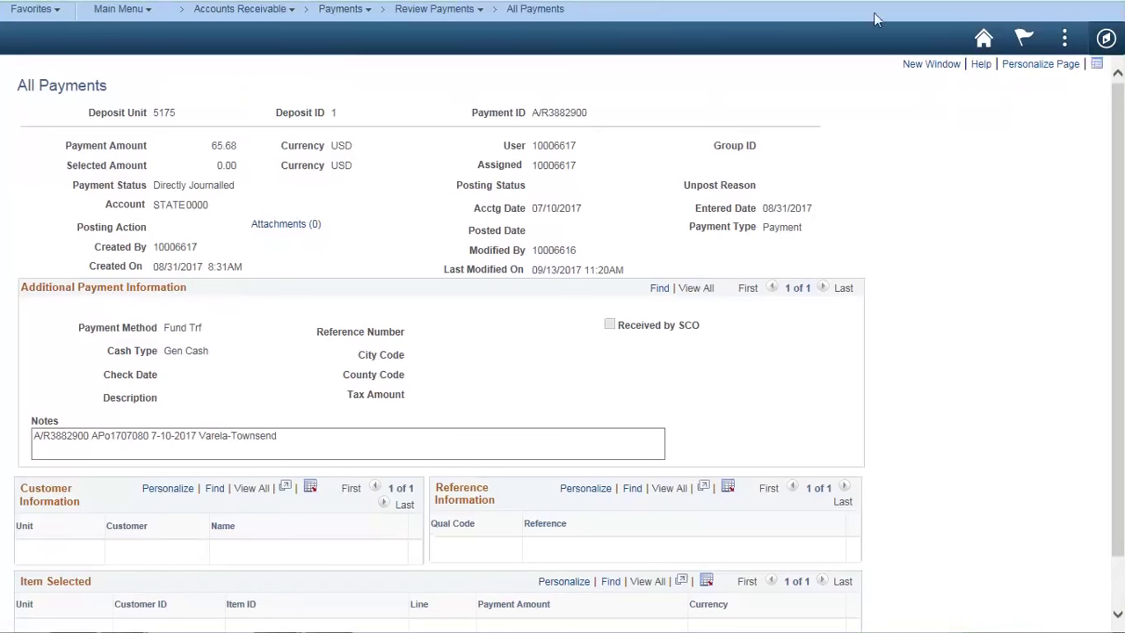
mouse_move(873, 12)
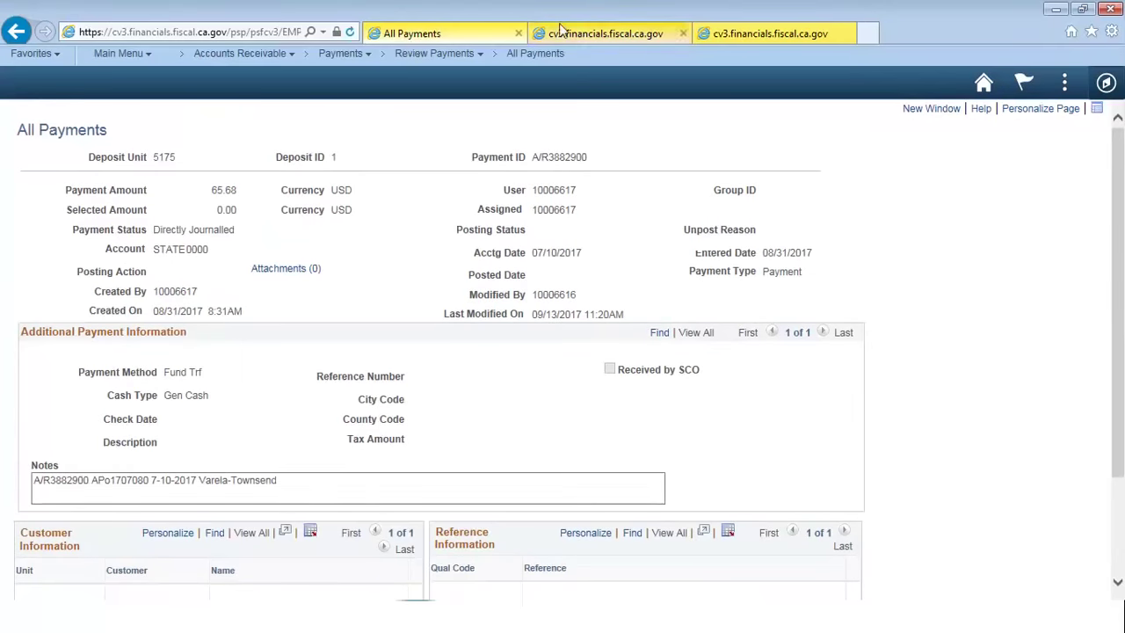
Step: Load fiscal.ca.gov in the Report of Deposit tab
click(605, 33)
click(145, 32)
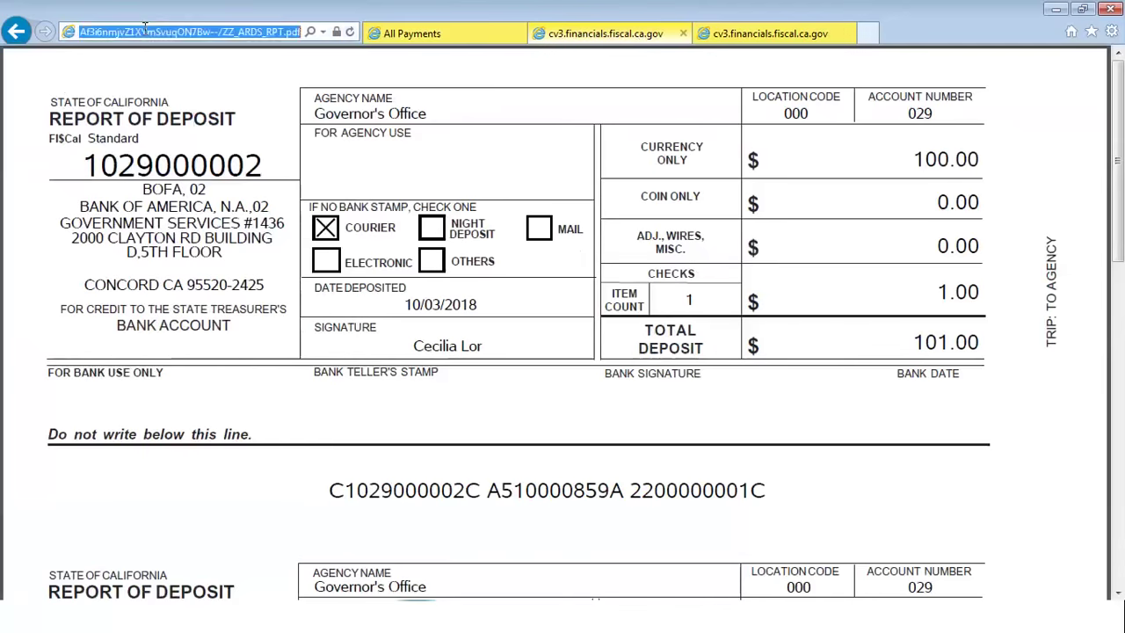
text(fiscal.ca)
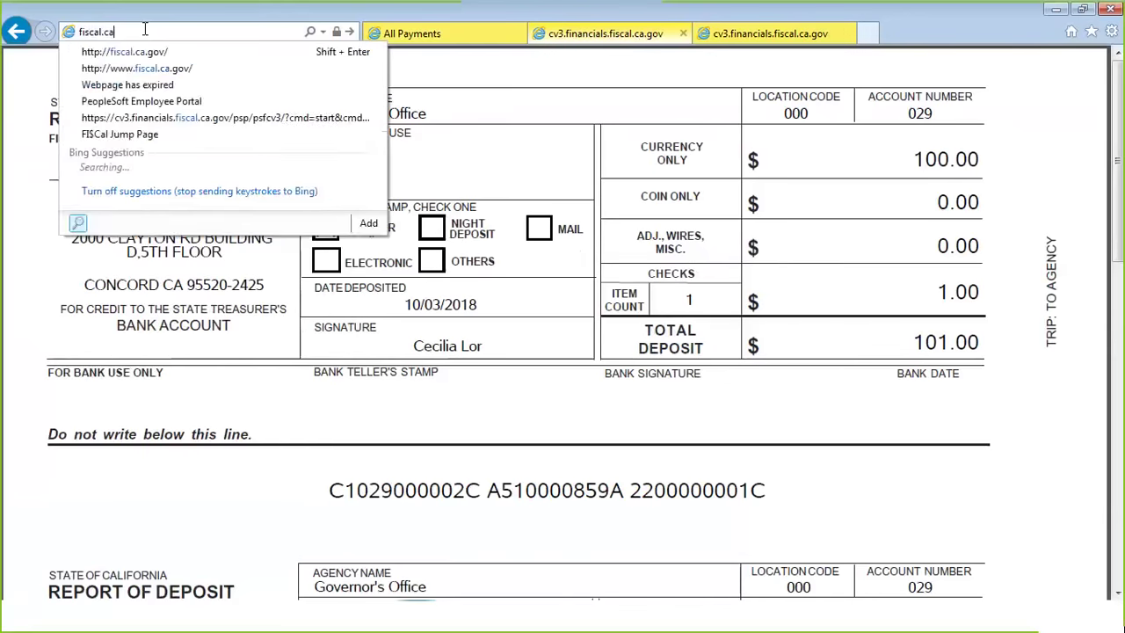
key(Down)
key(Down)
key(Return)
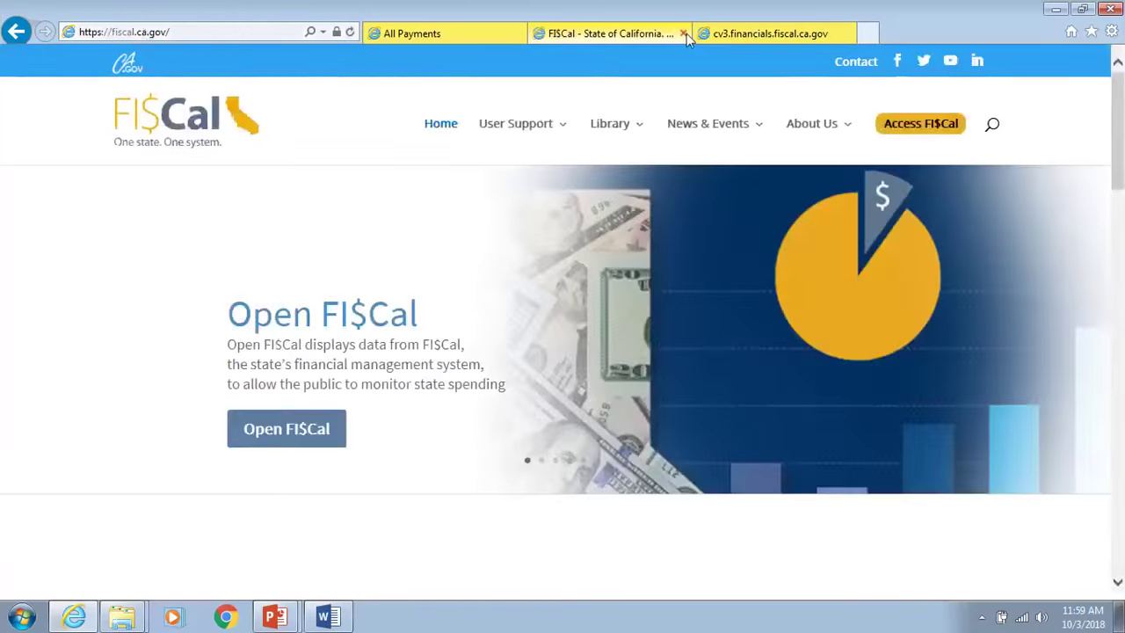
Step: Close the extra tabs, load the FI$Cal public site in the remaining tab, and scroll to the tiles
click(684, 34)
click(684, 33)
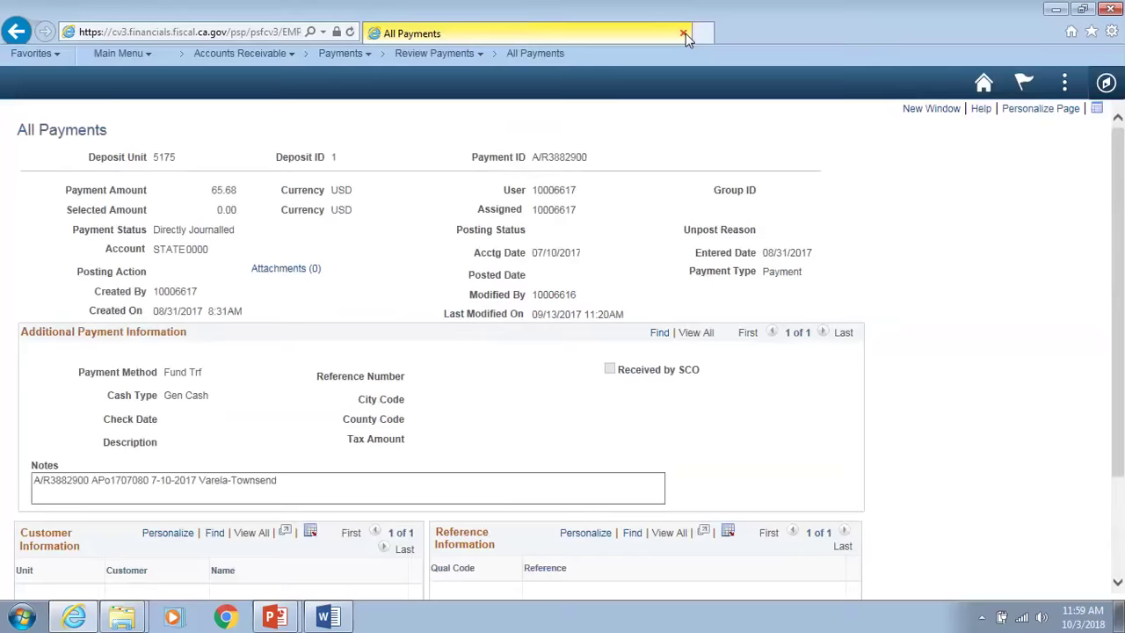
click(185, 32)
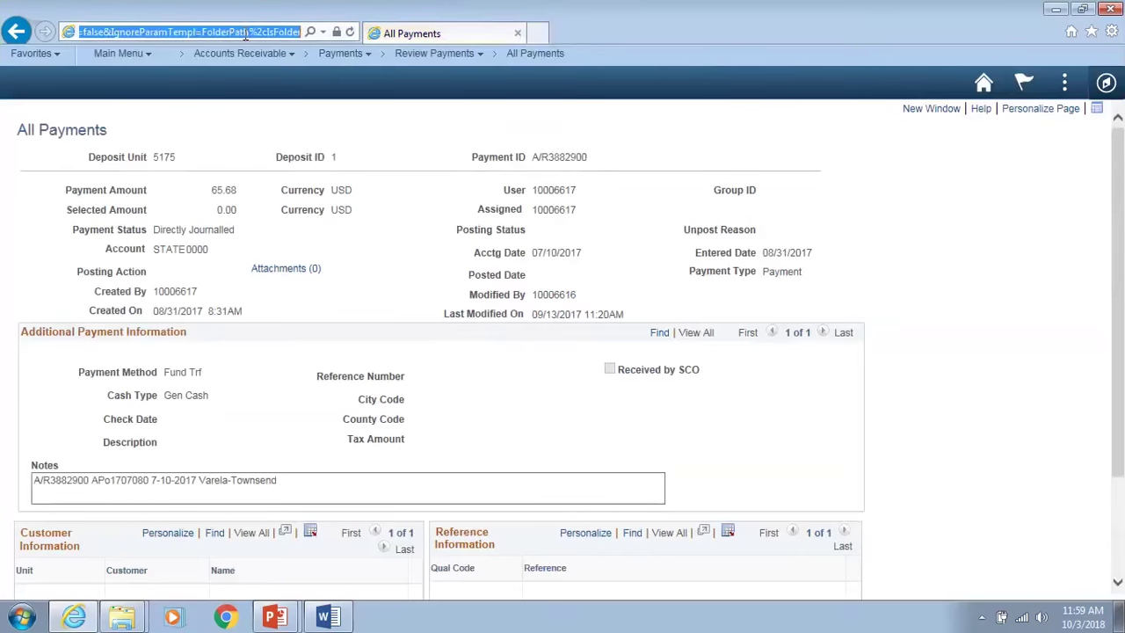
text(fiscal)
key(Return)
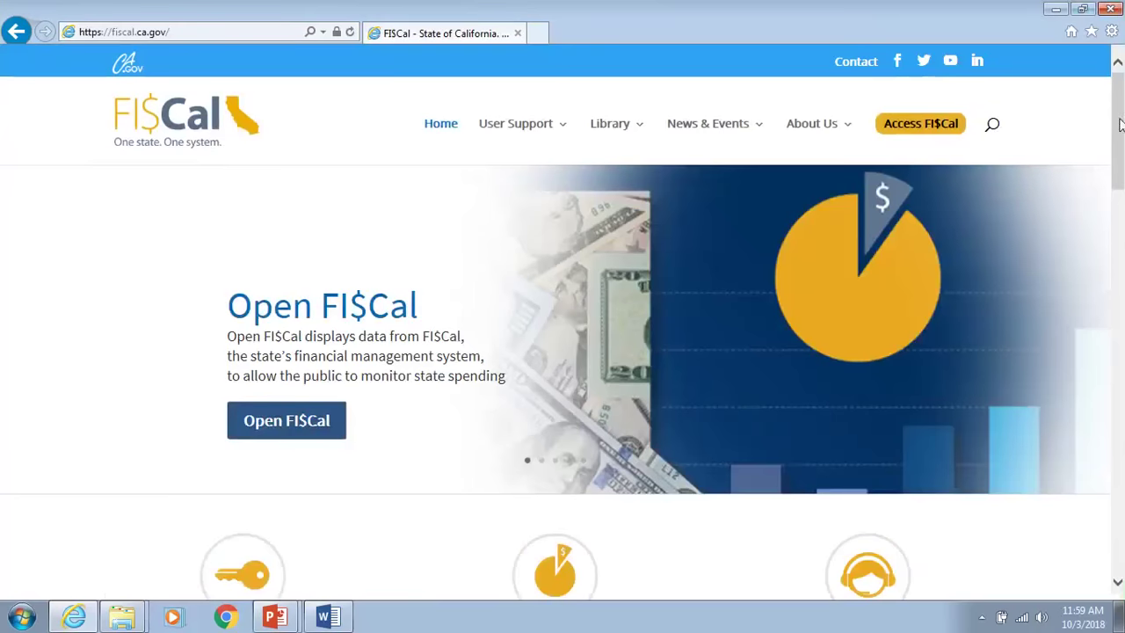
drag(1118, 126, 1118, 208)
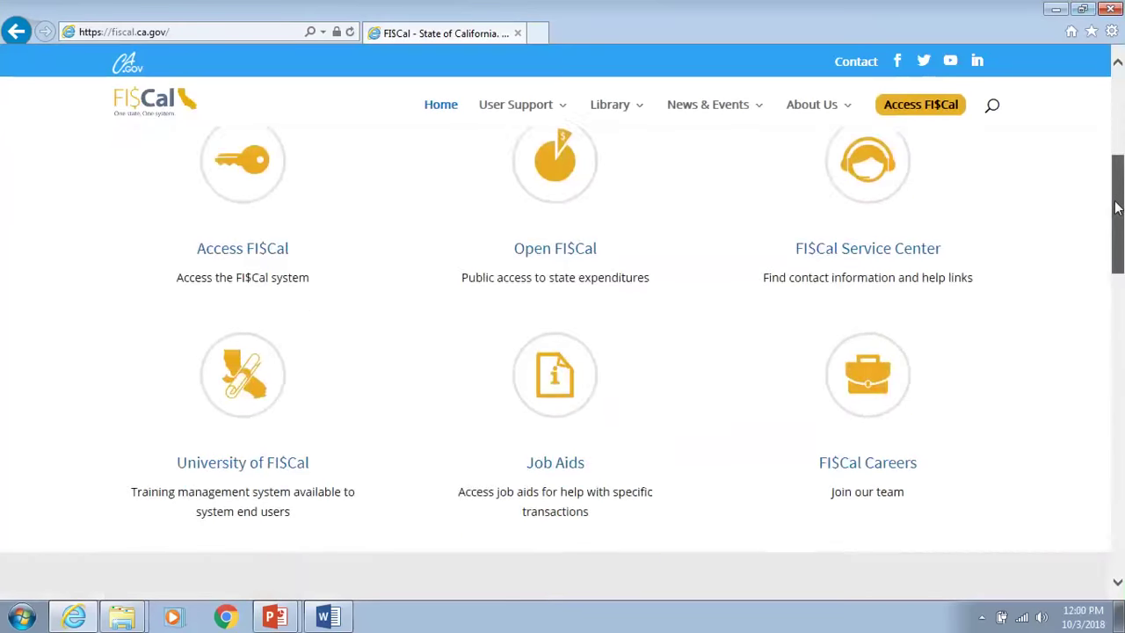
Step: Open the Job Aids page and try searching for ARO, then payroll
click(556, 453)
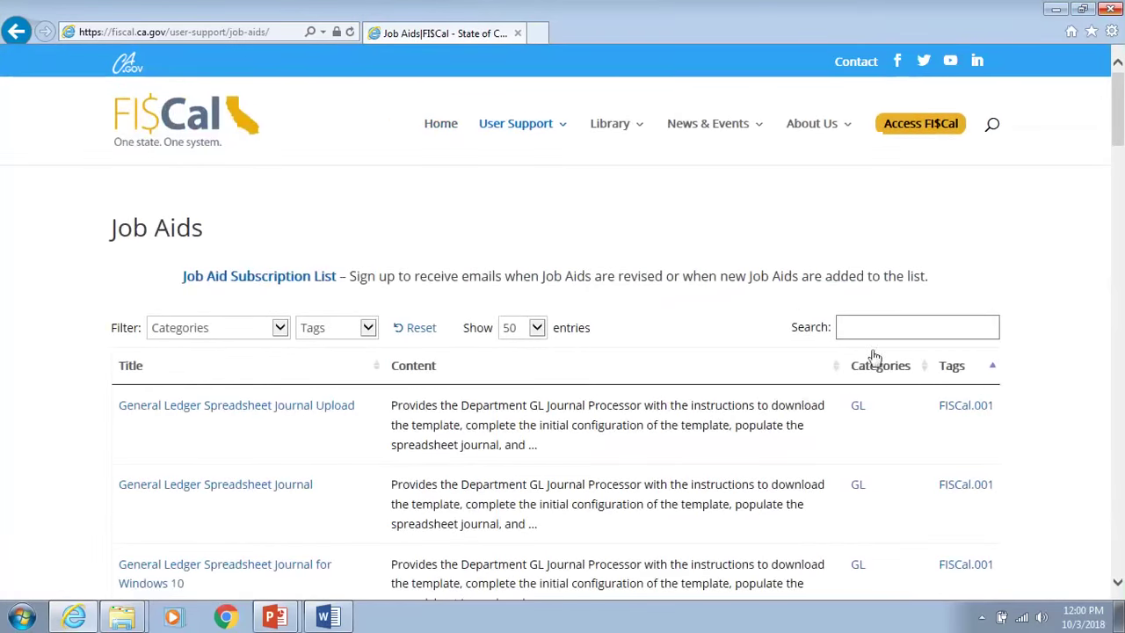
click(889, 337)
text(ARO)
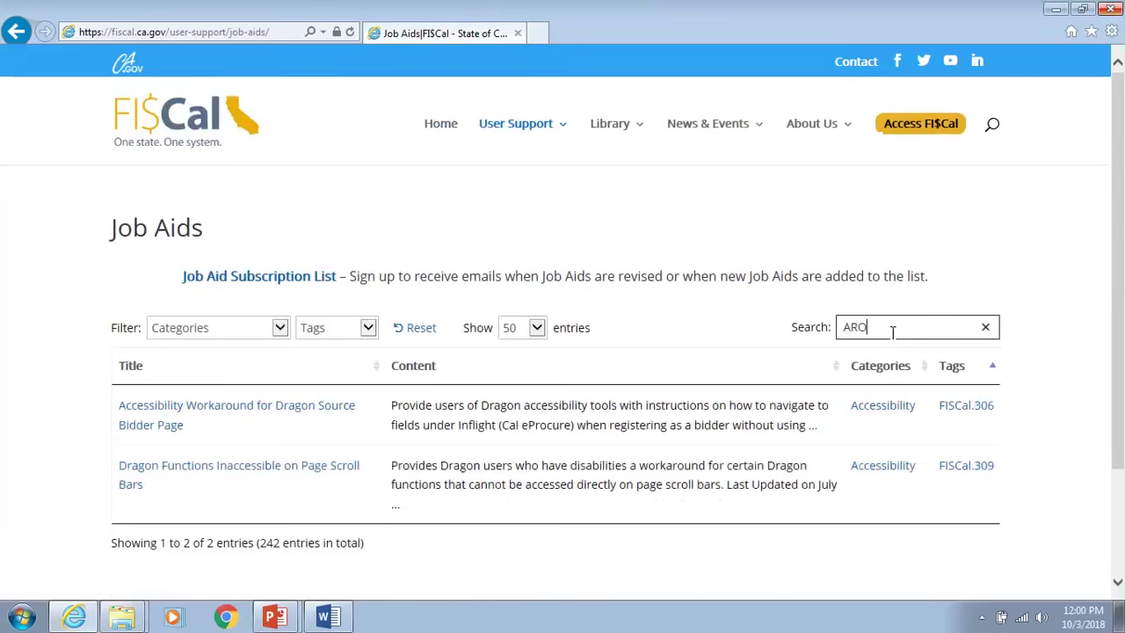
double_click(838, 327)
key(BackSpace)
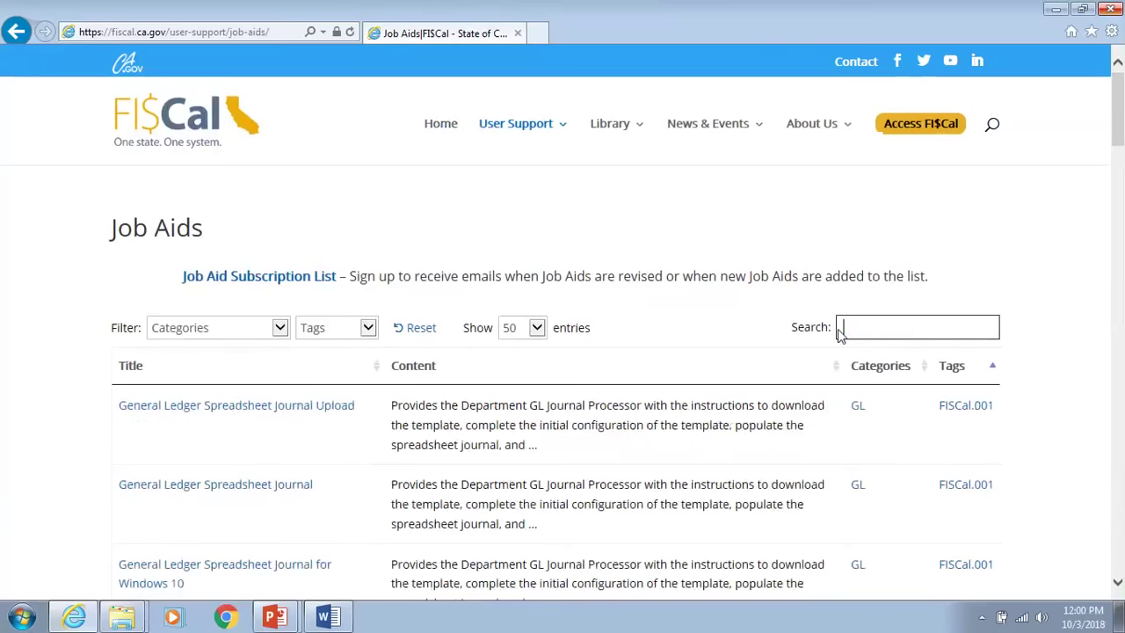
text(payroll)
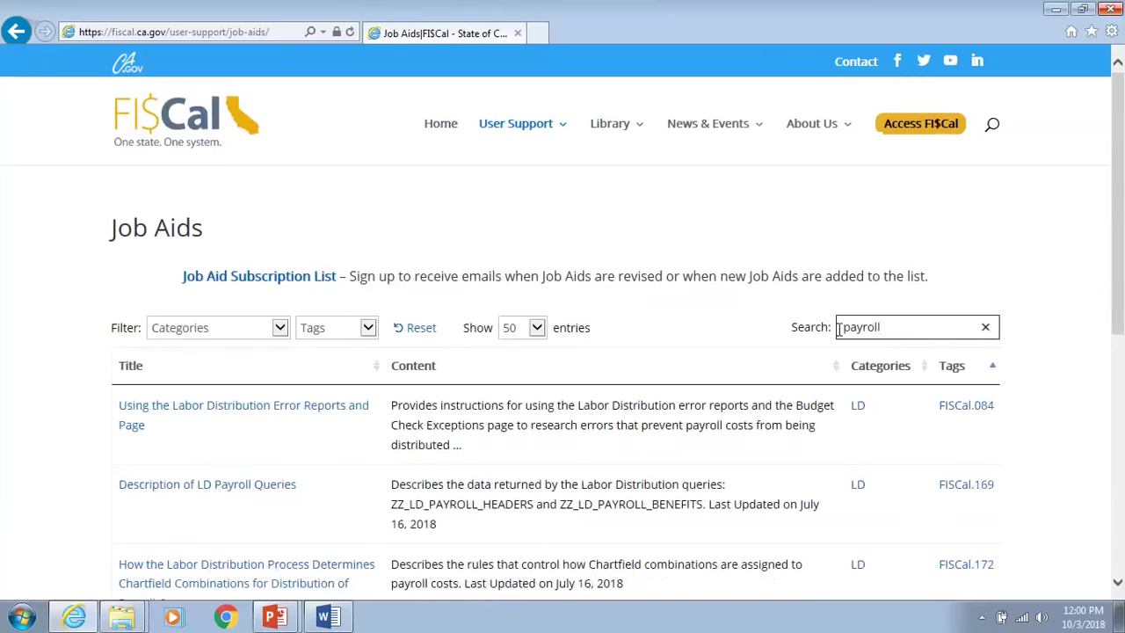
double_click(949, 332)
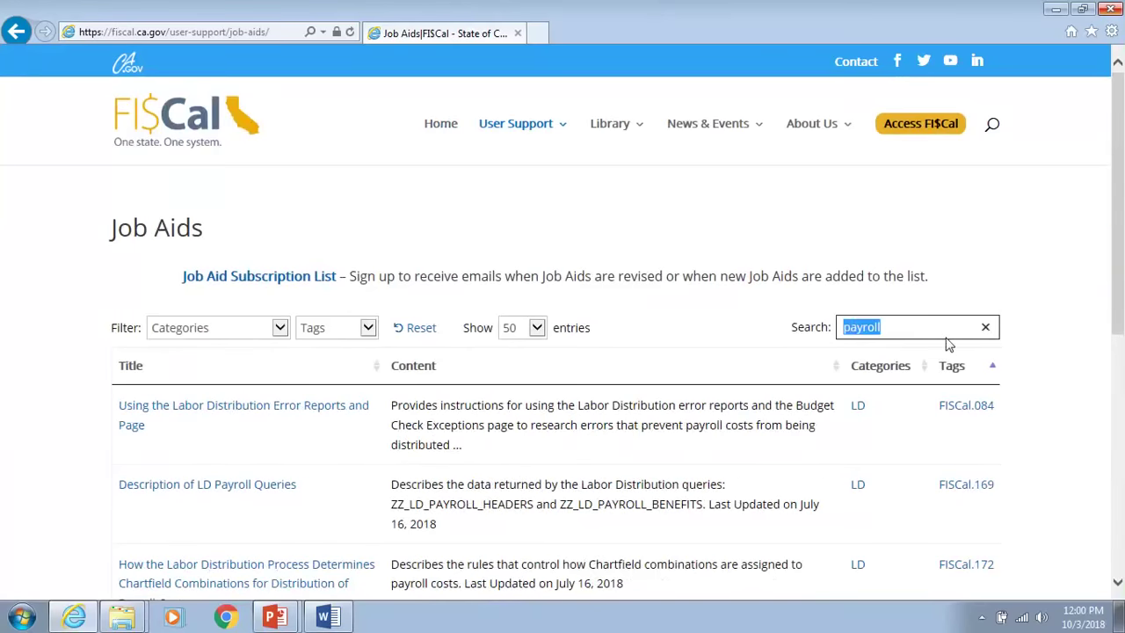
key(BackSpace)
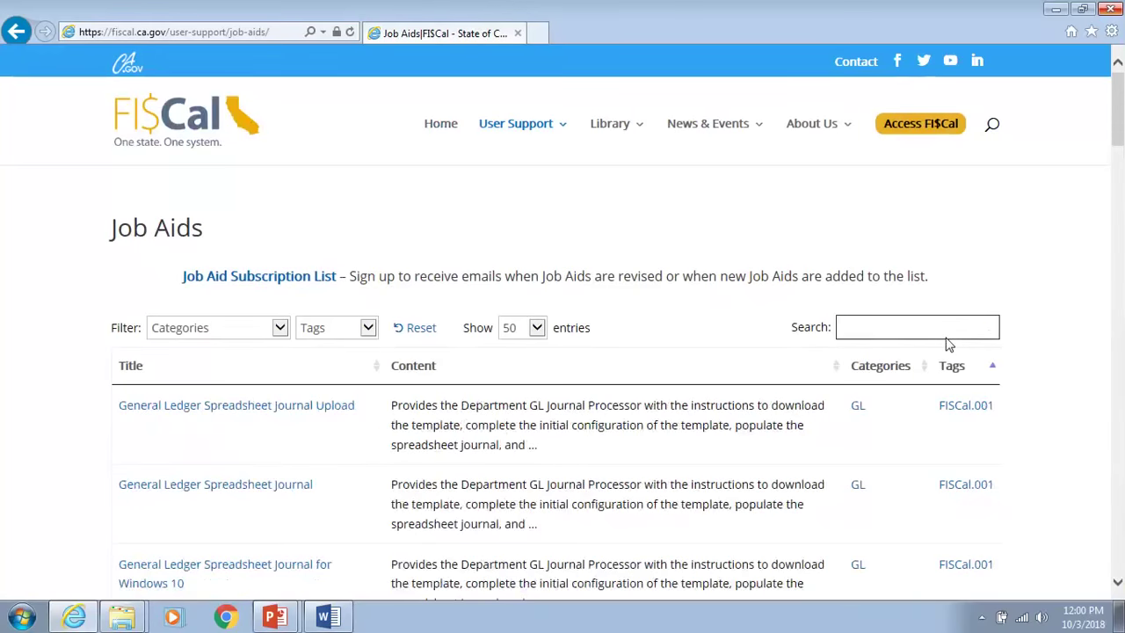
Step: Filter the job aids by 391, then 389, leaving only Create a Standard Deposit Slip
text(39.)
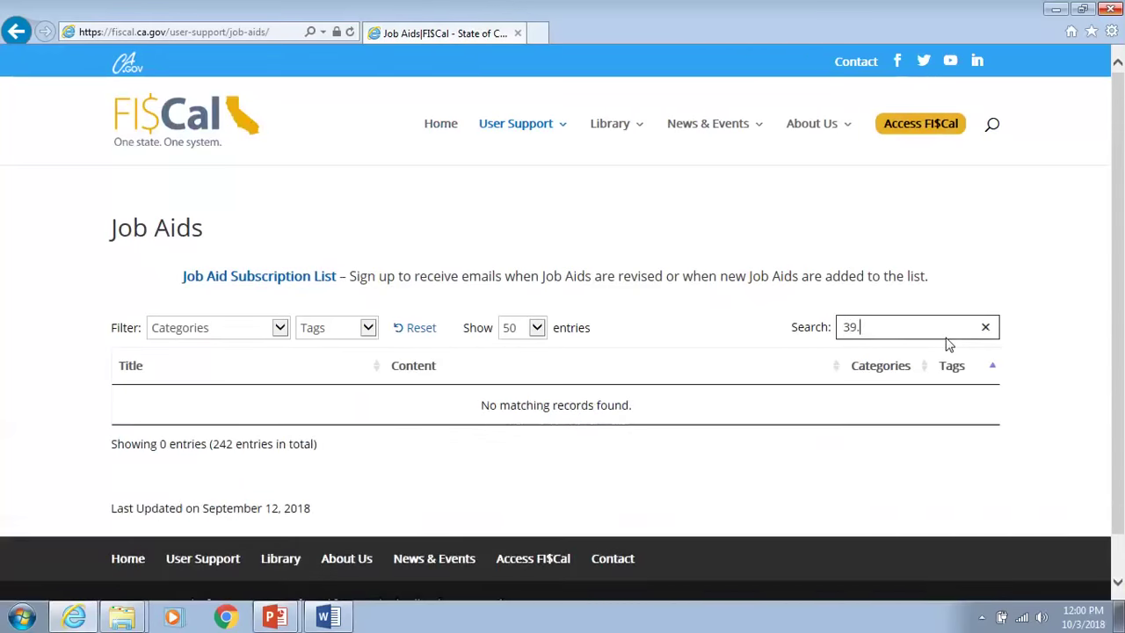
key(BackSpace)
text(1)
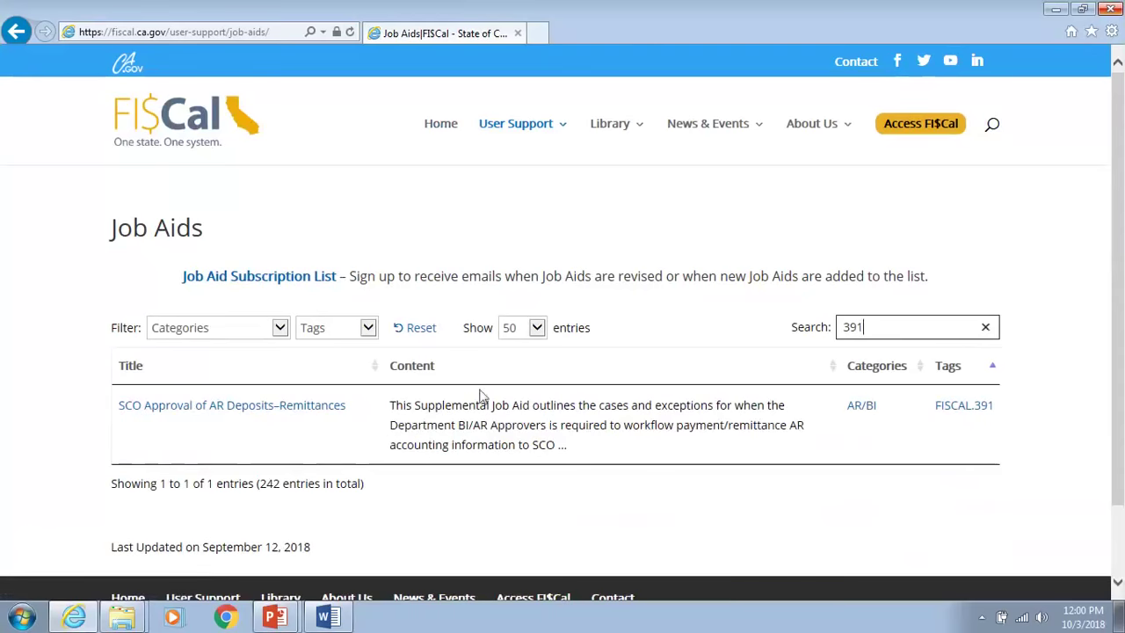
key(BackSpace)
key(BackSpace)
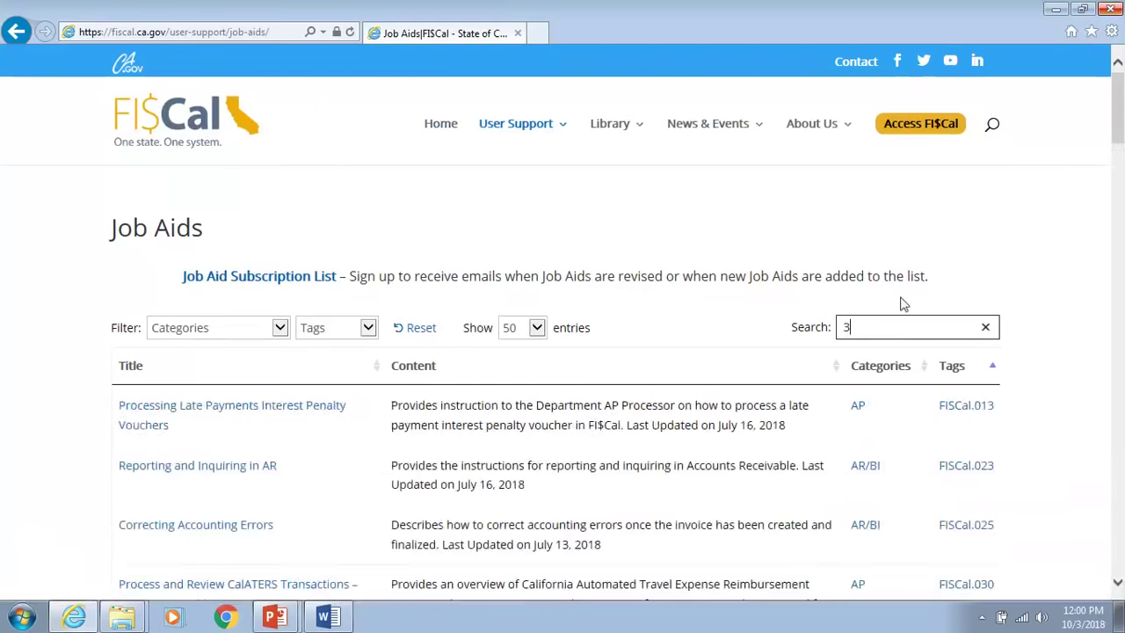
text(89)
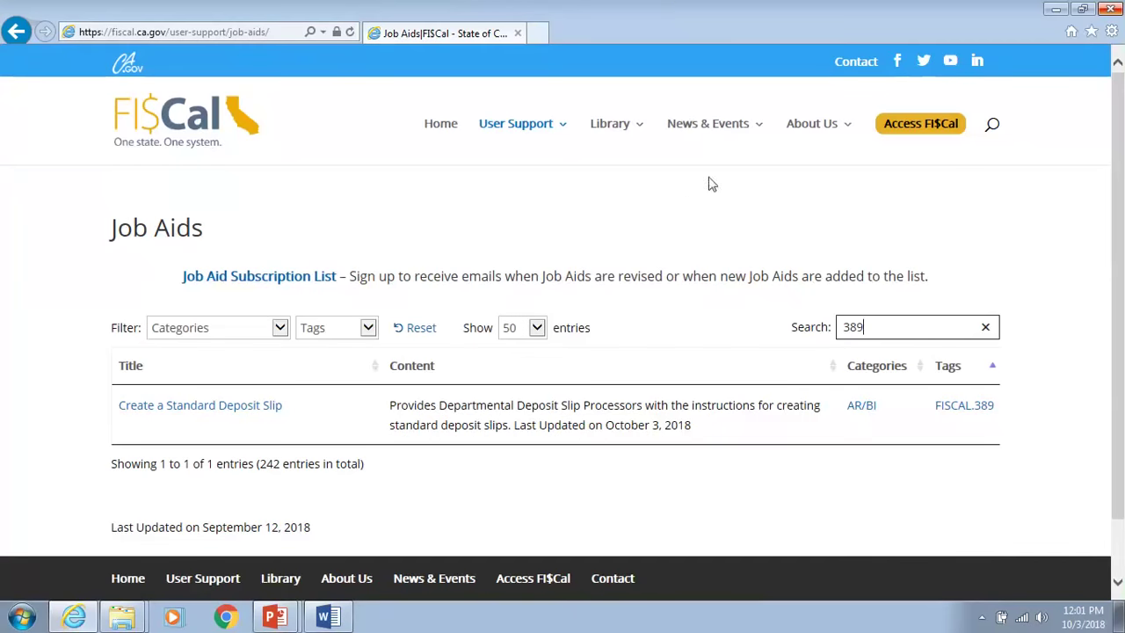
mouse_move(566, 142)
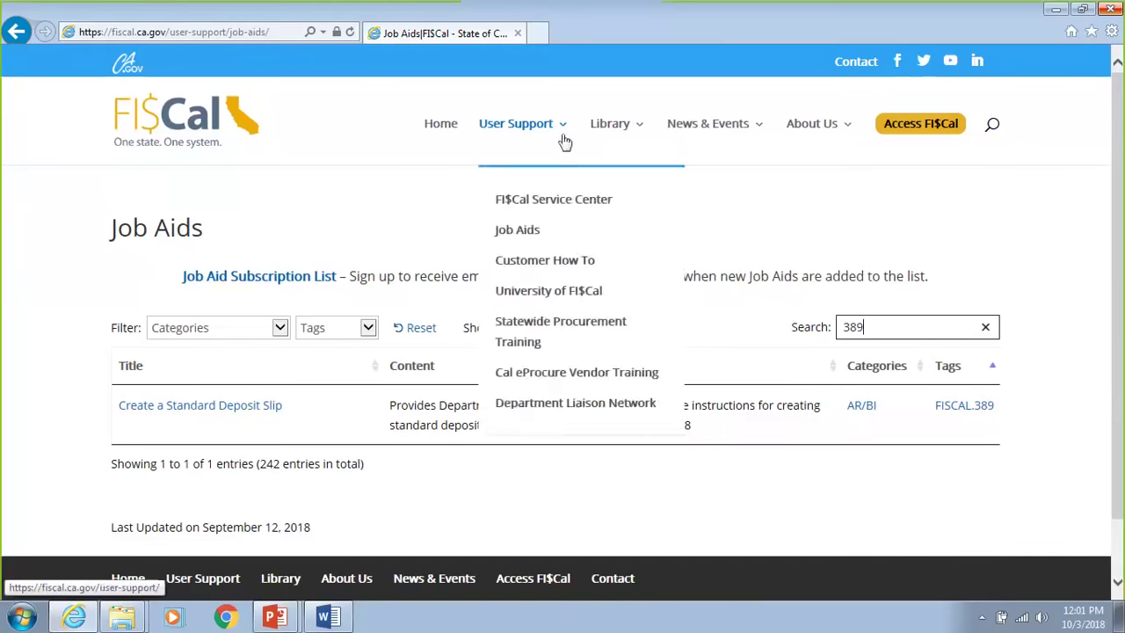
mouse_move(689, 140)
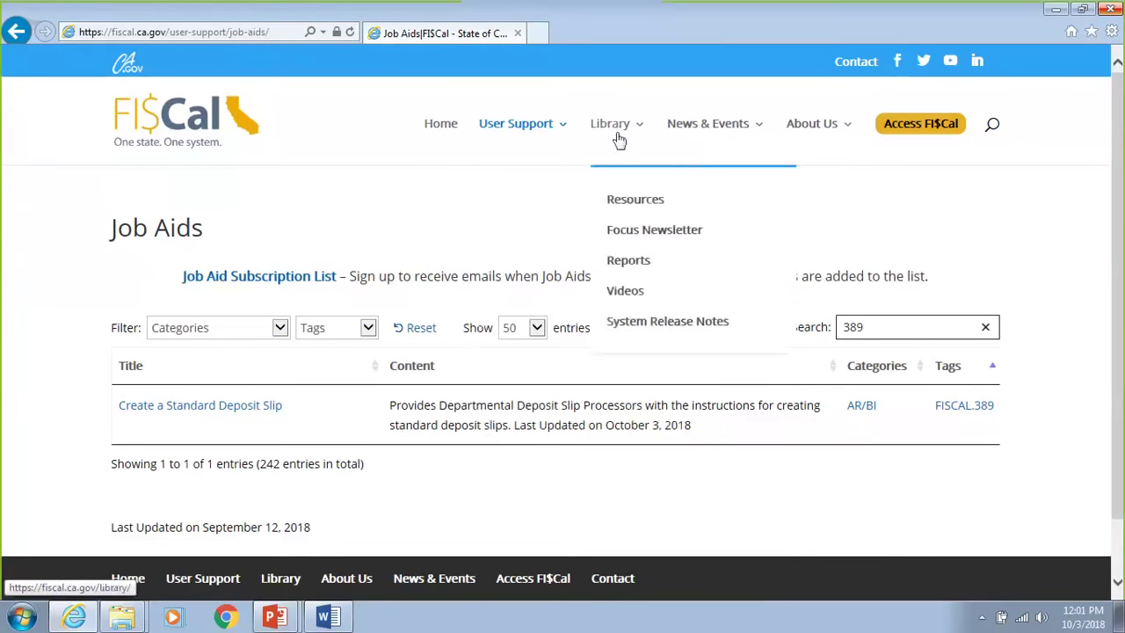
Step: Go to Library > Resources and open the SCO/STO Integrated Solution page under End Users
click(631, 199)
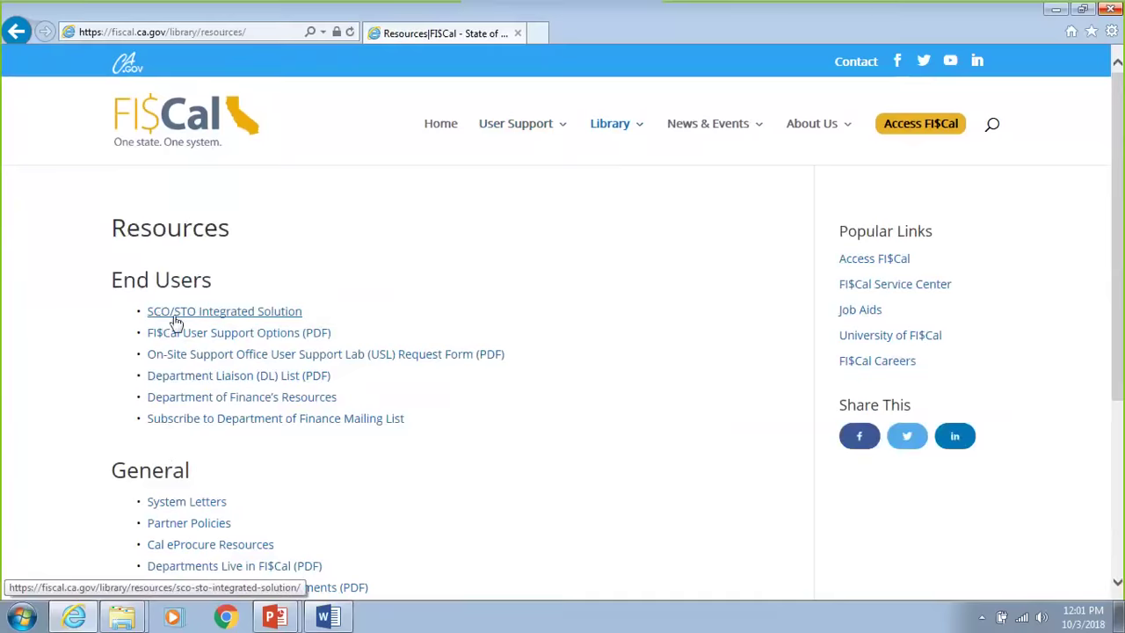
click(174, 318)
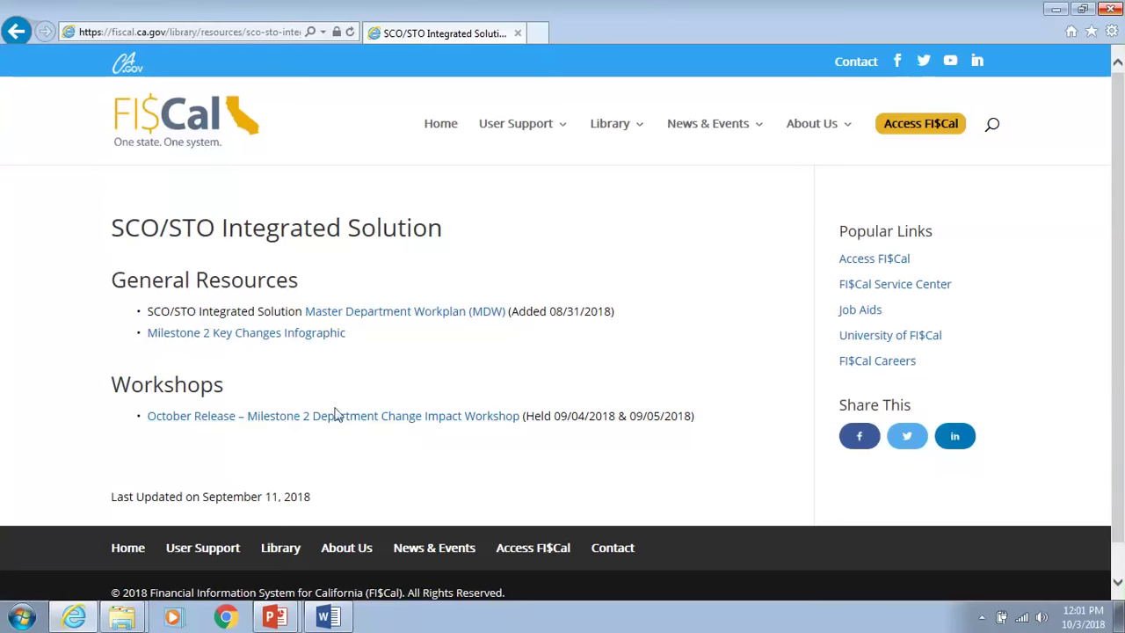
mouse_move(542, 167)
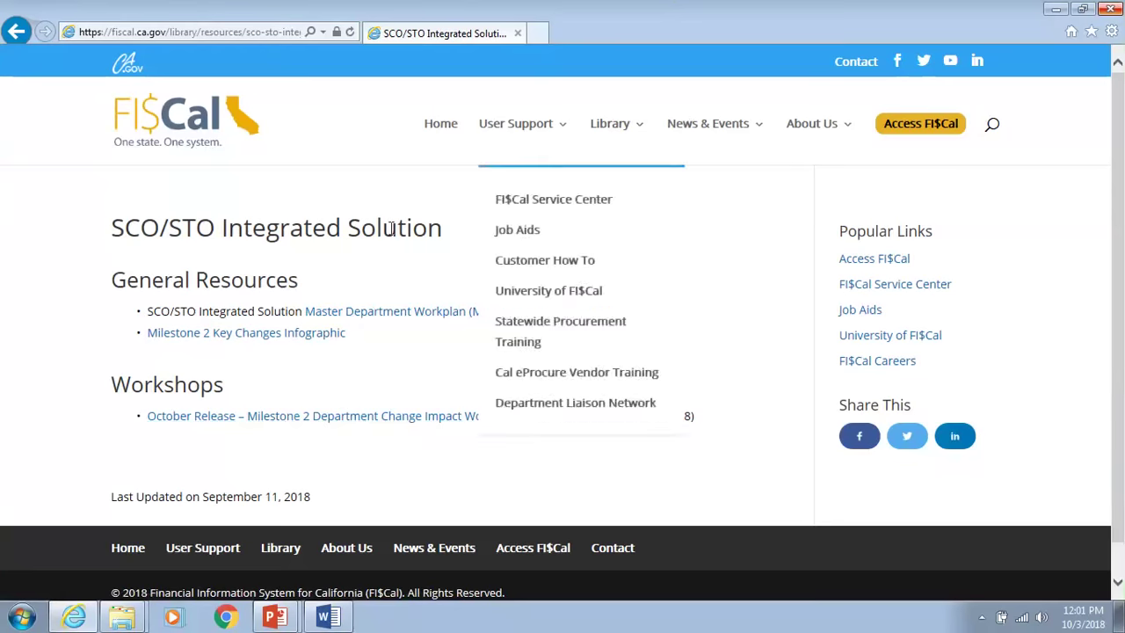